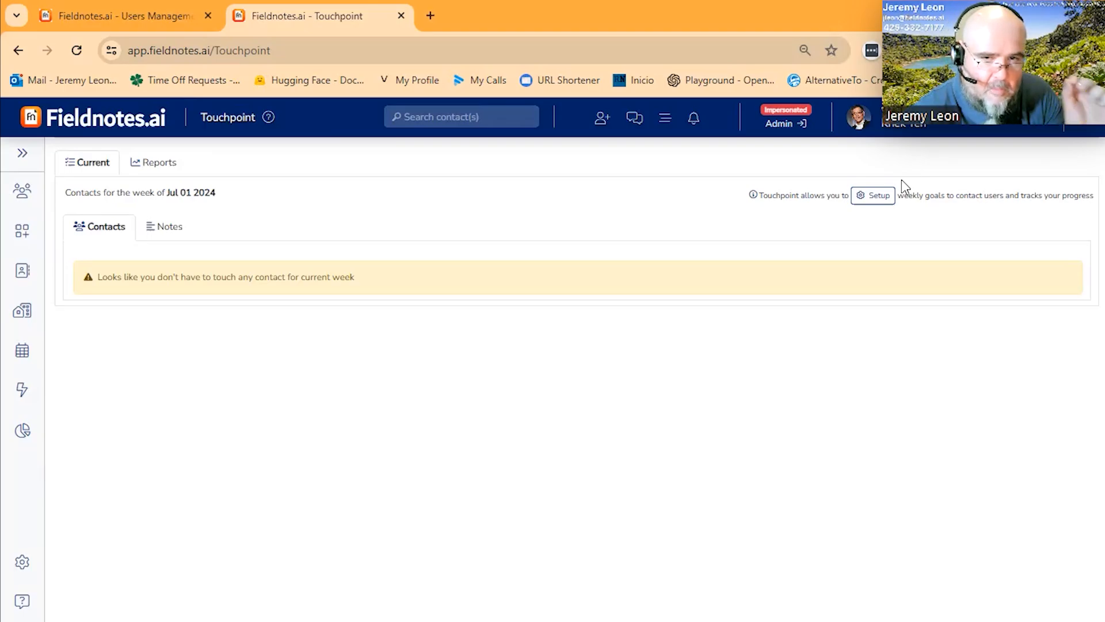
Check the Buyer/Seller options in a new contact's Category section, close the form, and open the weekly Touchpoint goal setup
{"action": "left_click", "coordinate": [602, 118]}
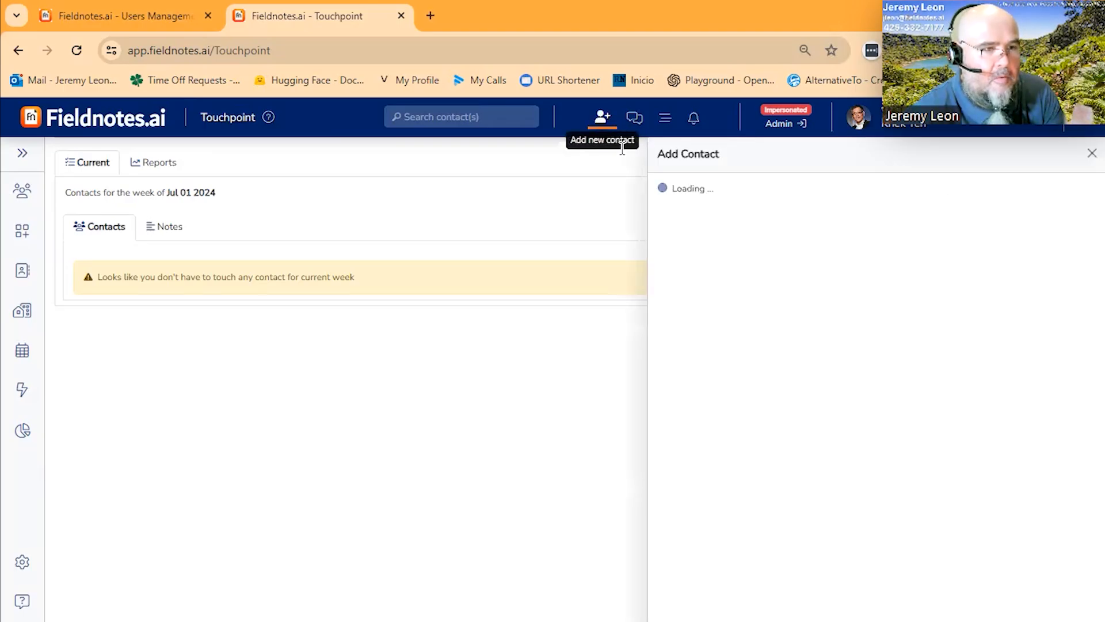
{"action": "left_click", "coordinate": [680, 257]}
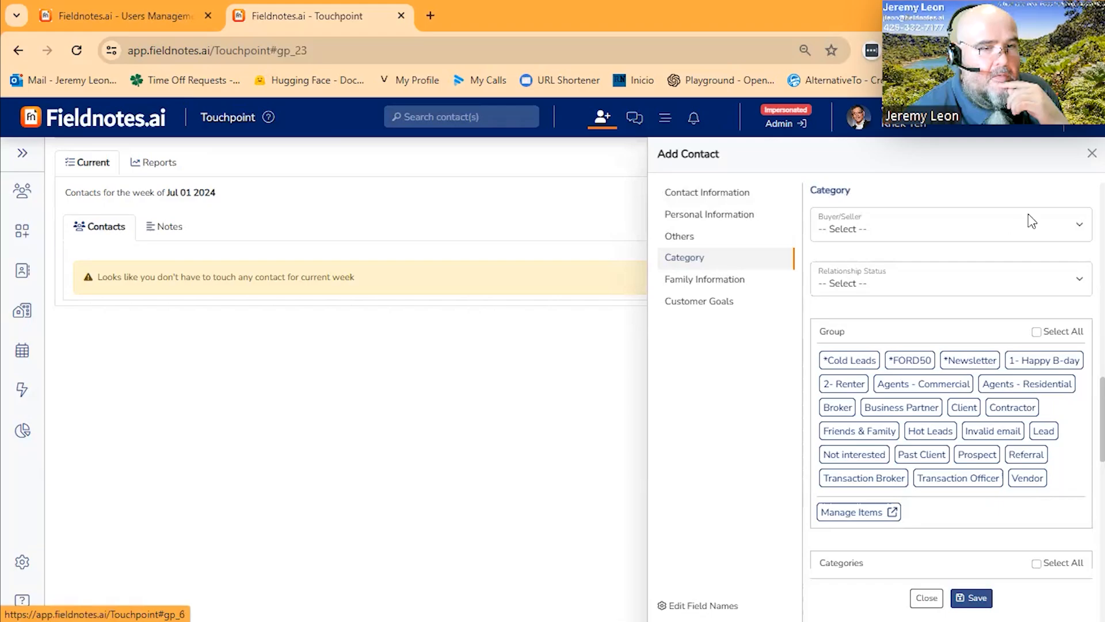
{"action": "left_click", "coordinate": [1079, 228]}
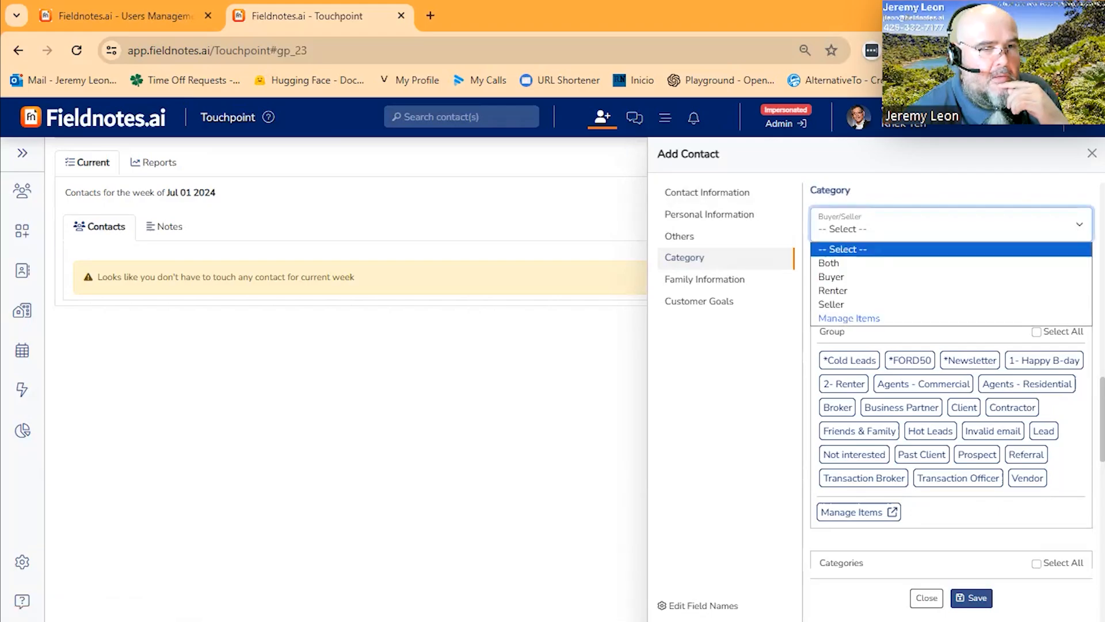
{"action": "left_click", "coordinate": [1092, 152]}
{"action": "left_click", "coordinate": [869, 201]}
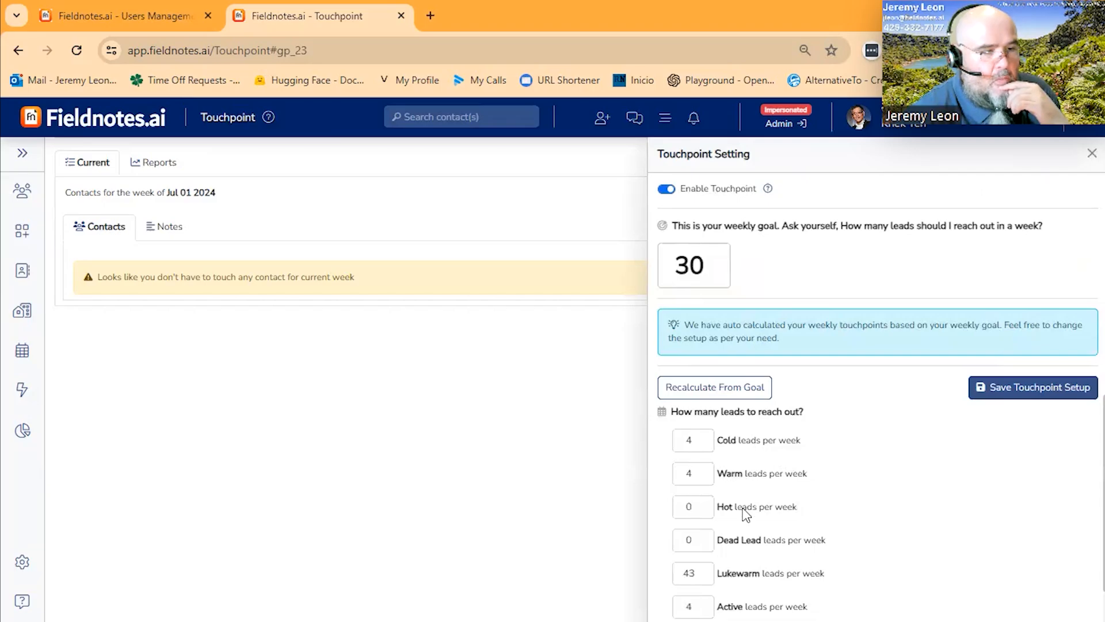
Review the managed Relationship Status items from a new contact form and compare them with the weekly lead types in Touchpoint Setting
{"action": "left_click", "coordinate": [602, 117]}
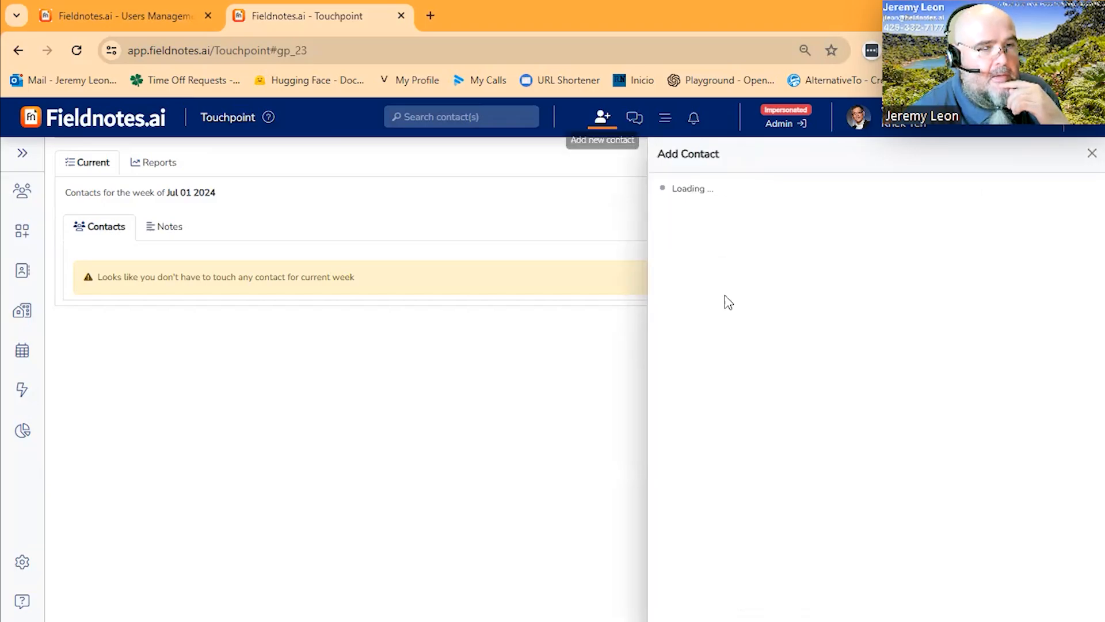
{"action": "left_click", "coordinate": [691, 256]}
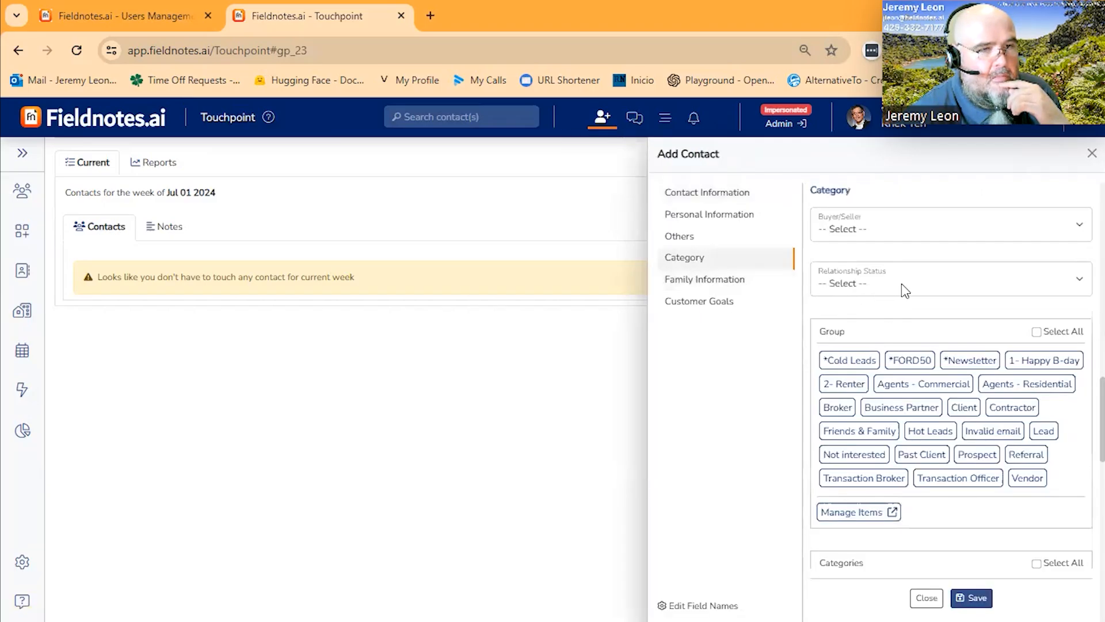
{"action": "left_click", "coordinate": [1002, 285]}
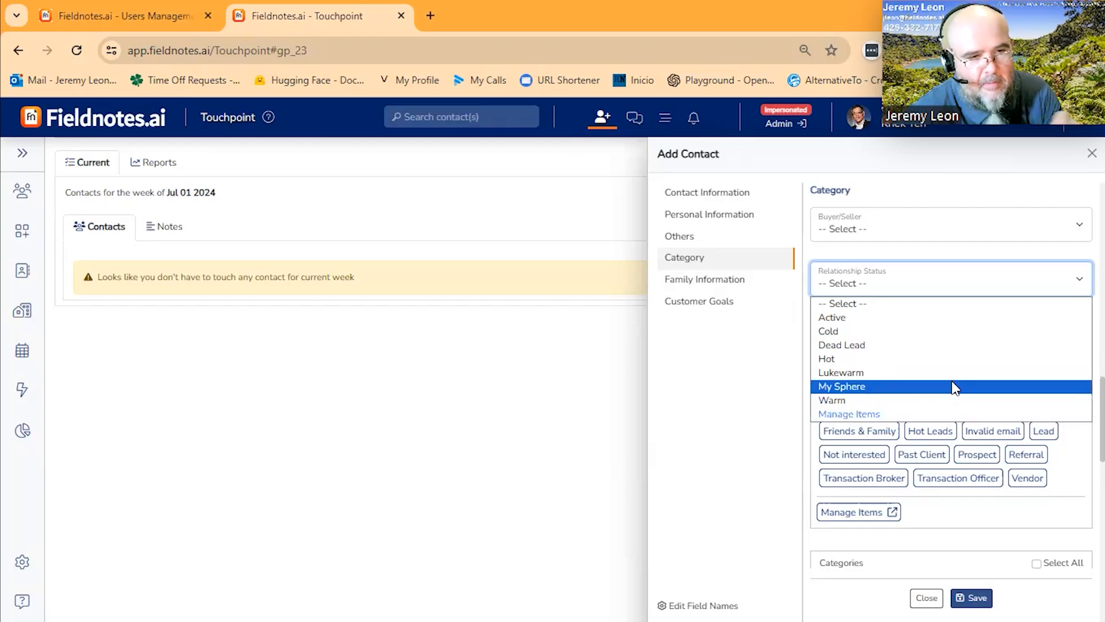
{"action": "left_click", "coordinate": [951, 414]}
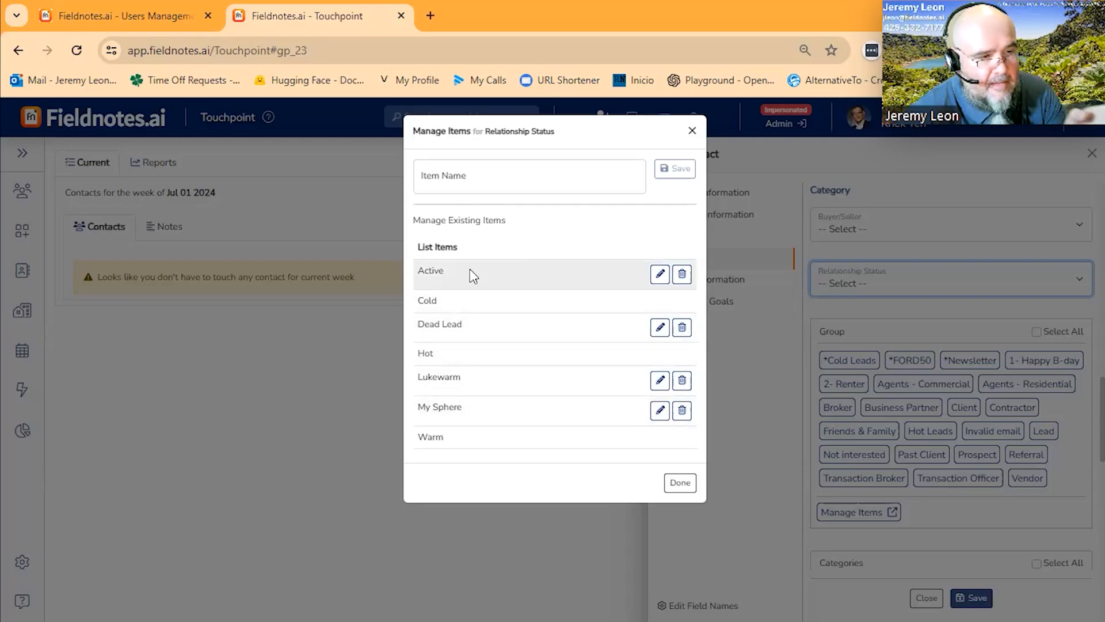
{"action": "left_click", "coordinate": [693, 131]}
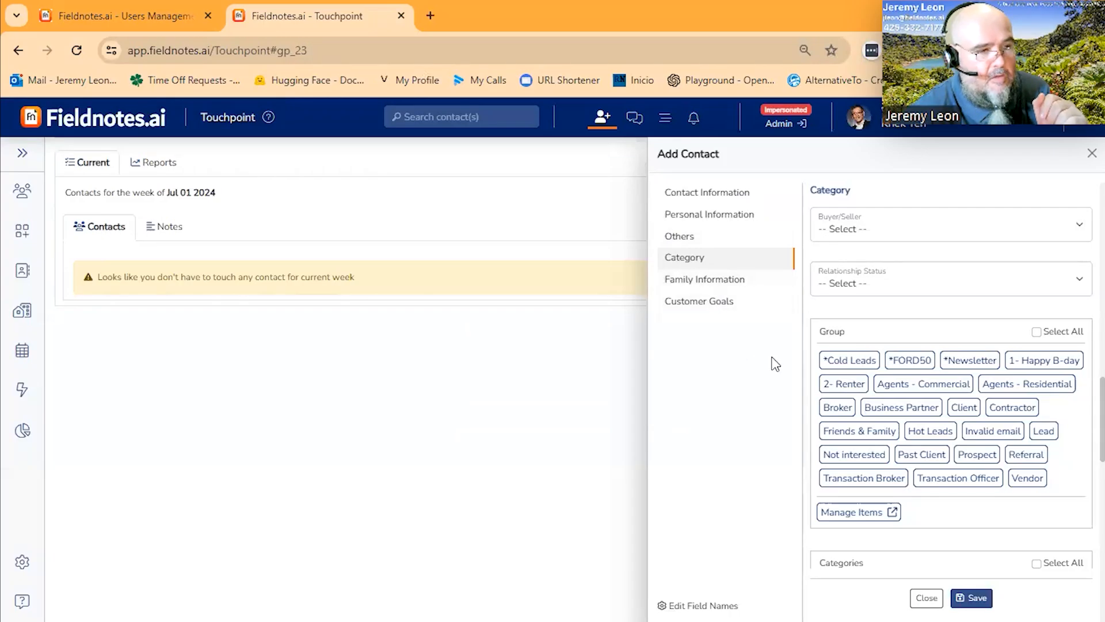
{"action": "left_click", "coordinate": [1091, 153]}
{"action": "scroll", "coordinate": [773, 596], "scroll_direction": "down", "scroll_amount": 2}
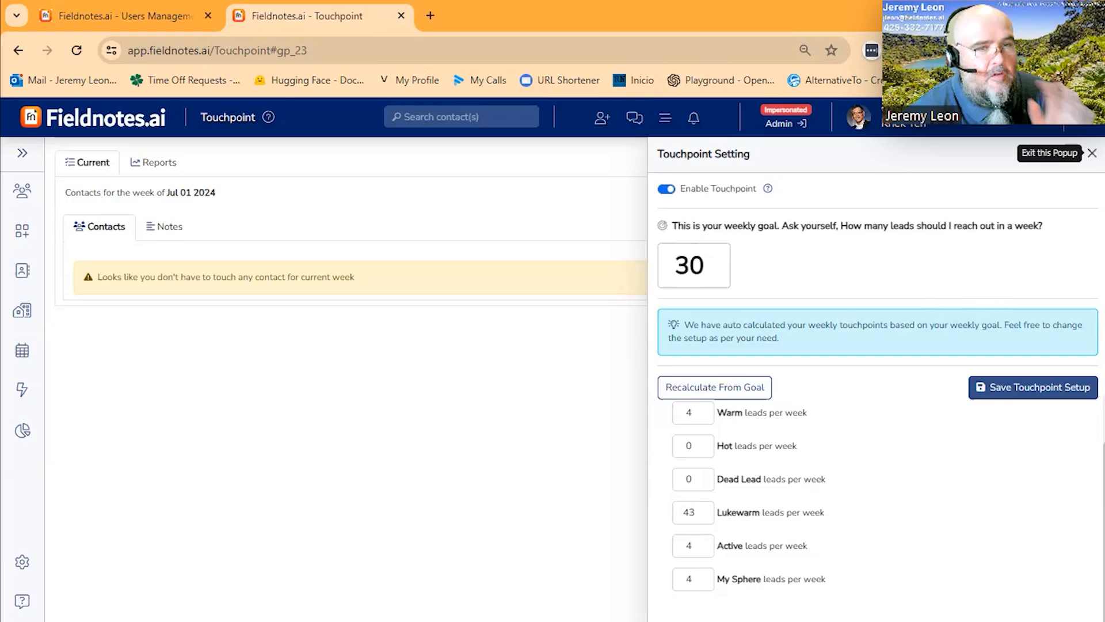
Show the Relationship Status choices in the Category section of a new contact form
{"action": "left_click", "coordinate": [602, 118]}
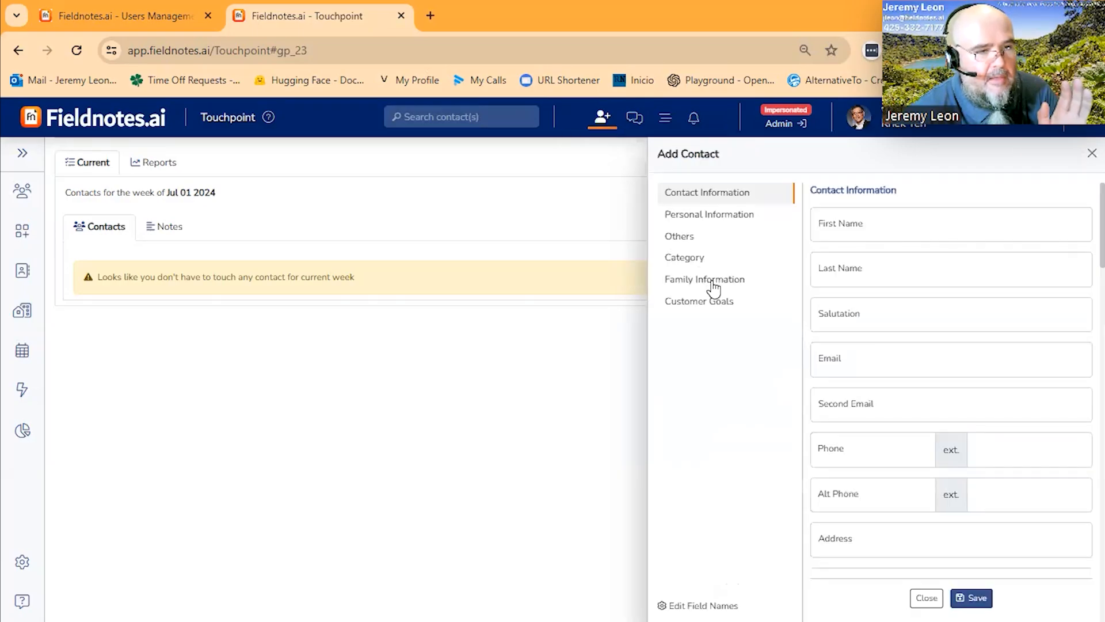
{"action": "left_click", "coordinate": [712, 260]}
{"action": "left_click", "coordinate": [883, 283]}
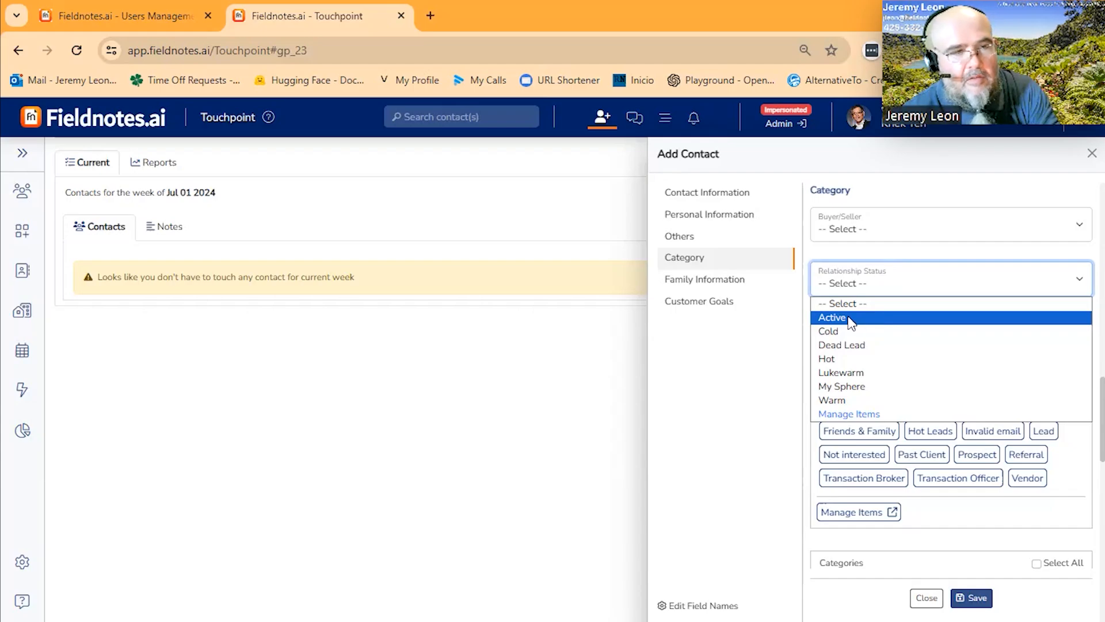
{"action": "left_click", "coordinate": [748, 386]}
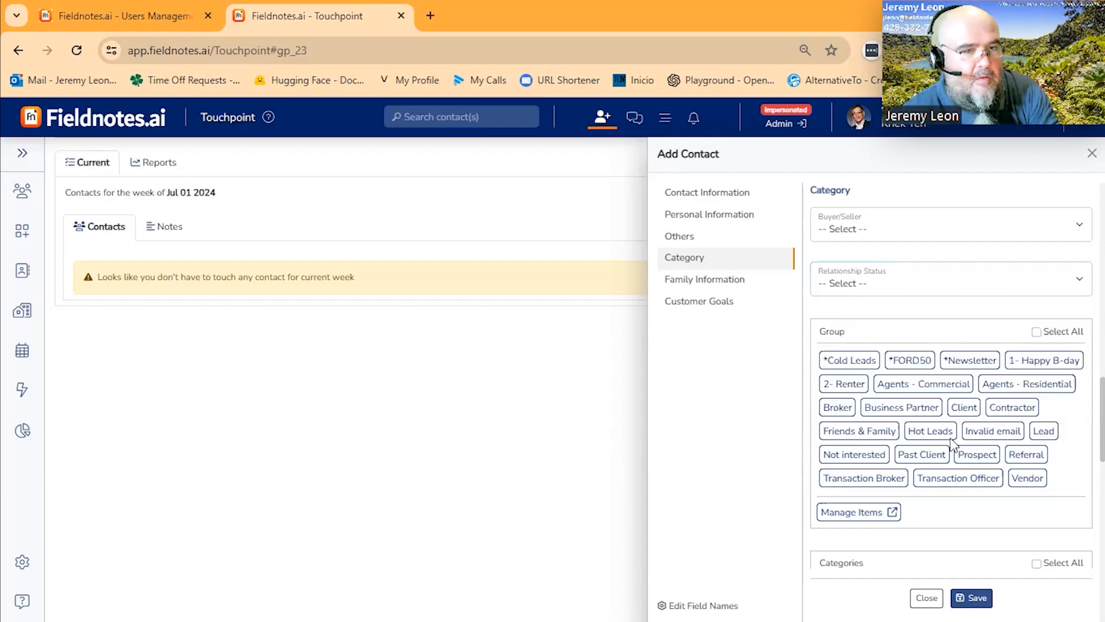
Examine the new contact form's contact, personal and referral fields, including the Referral Source options, down to the Category section
{"action": "scroll", "coordinate": [957, 430], "scroll_direction": "up", "scroll_amount": 10}
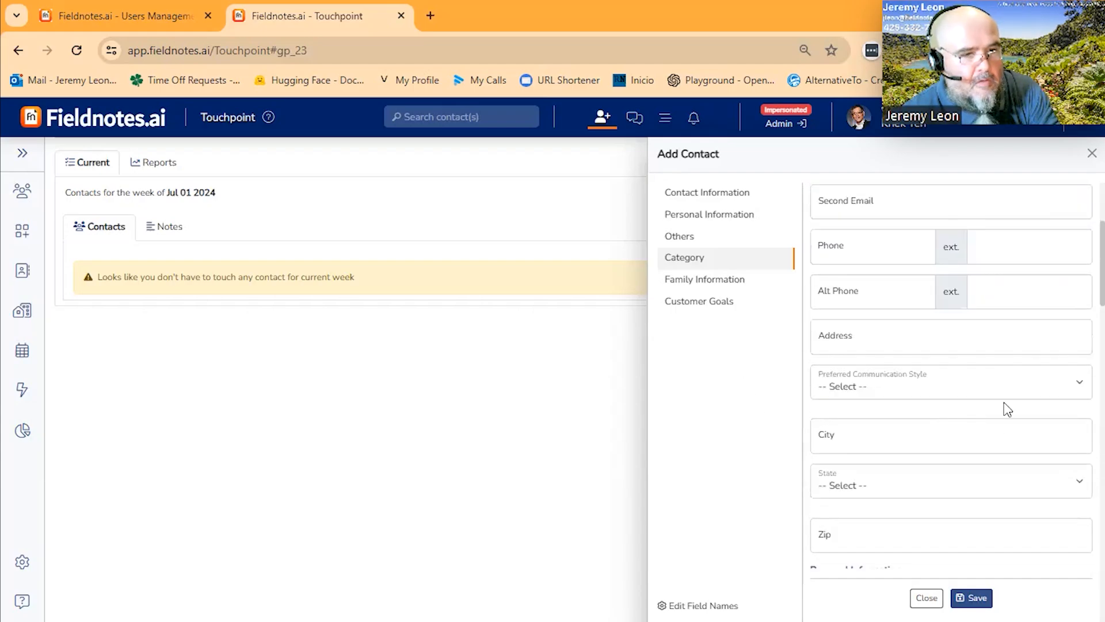
{"action": "scroll", "coordinate": [1004, 408], "scroll_direction": "up", "scroll_amount": 4}
{"action": "scroll", "coordinate": [930, 417], "scroll_direction": "down", "scroll_amount": 6}
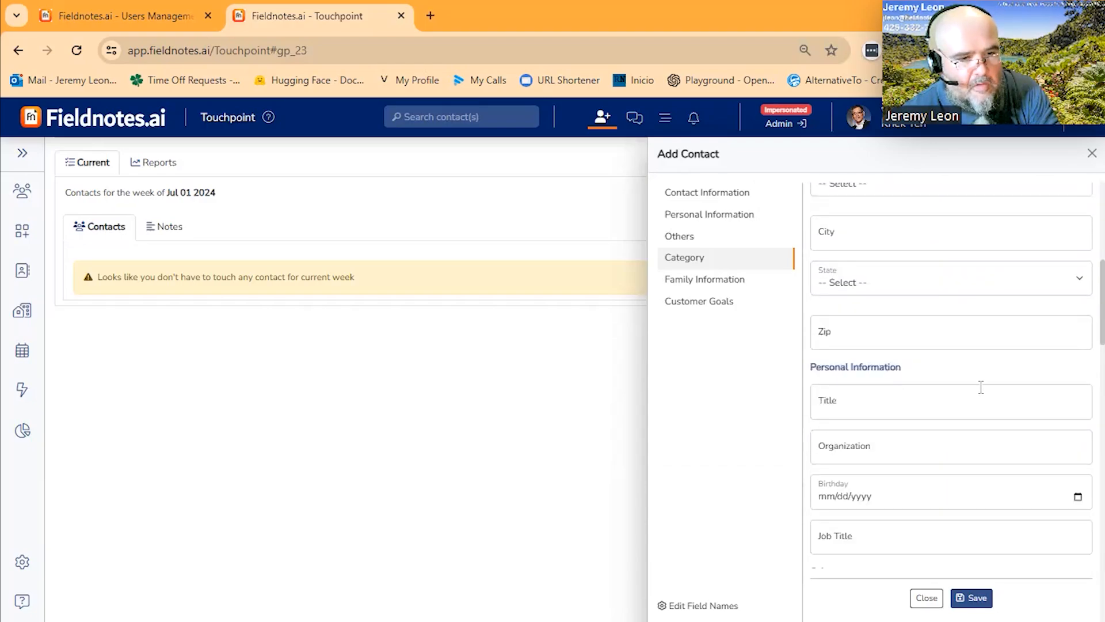
{"action": "scroll", "coordinate": [979, 407], "scroll_direction": "down", "scroll_amount": 3}
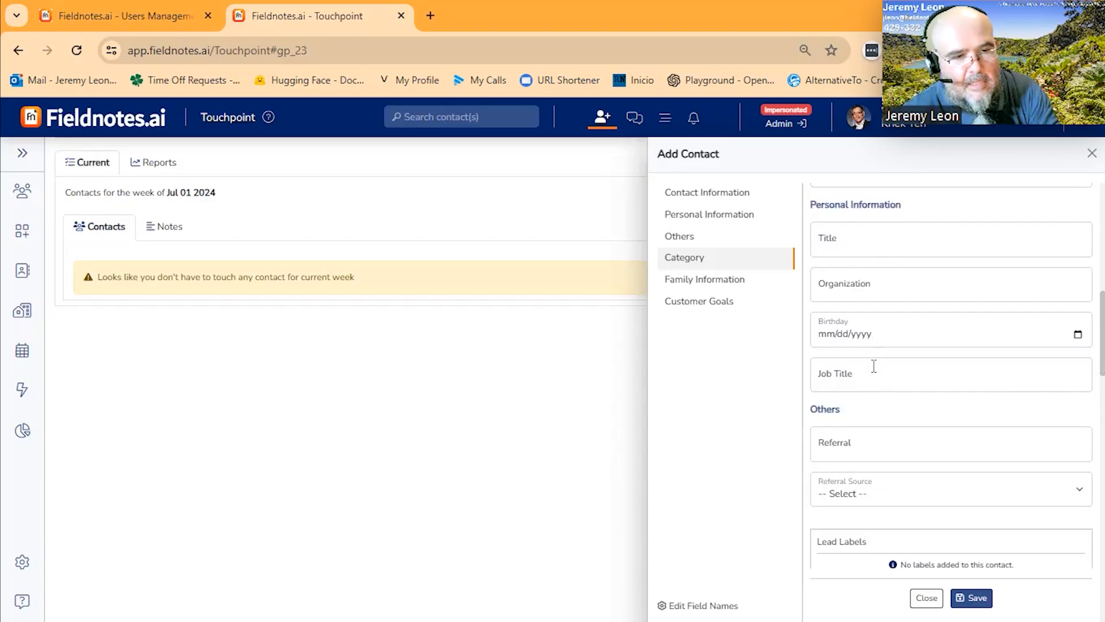
{"action": "left_click", "coordinate": [860, 441]}
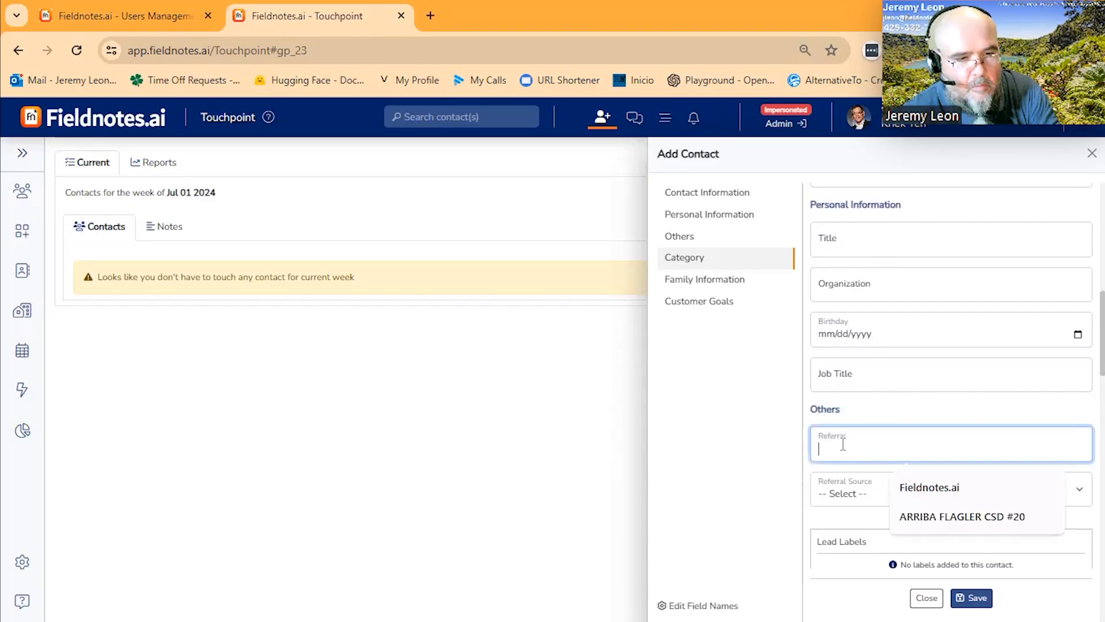
{"action": "scroll", "coordinate": [835, 444], "scroll_direction": "down", "scroll_amount": 3}
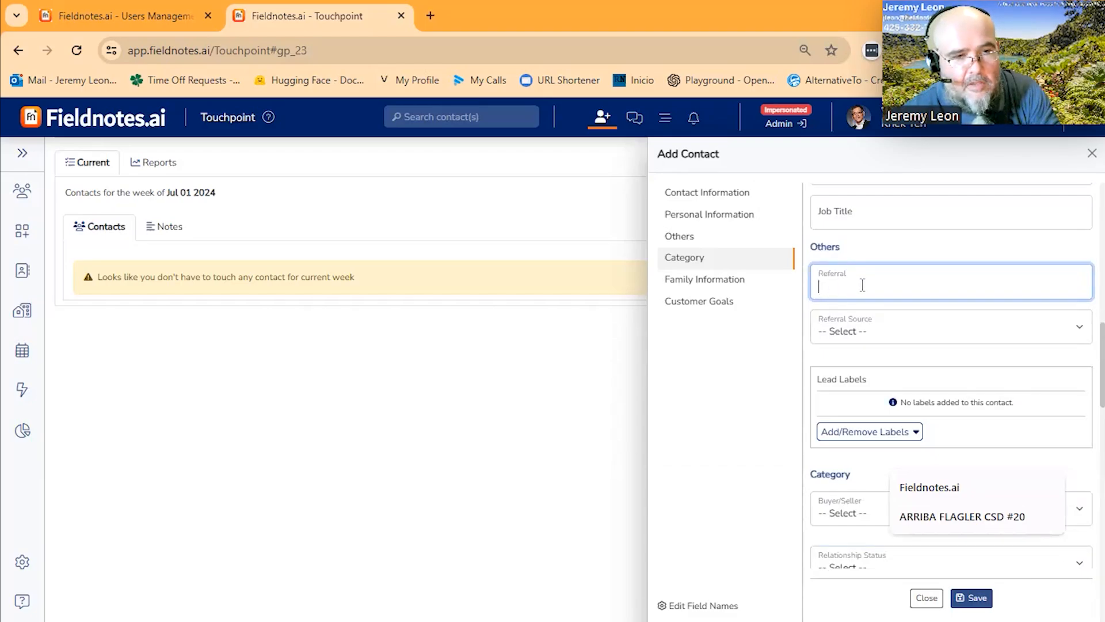
{"action": "left_click", "coordinate": [891, 328]}
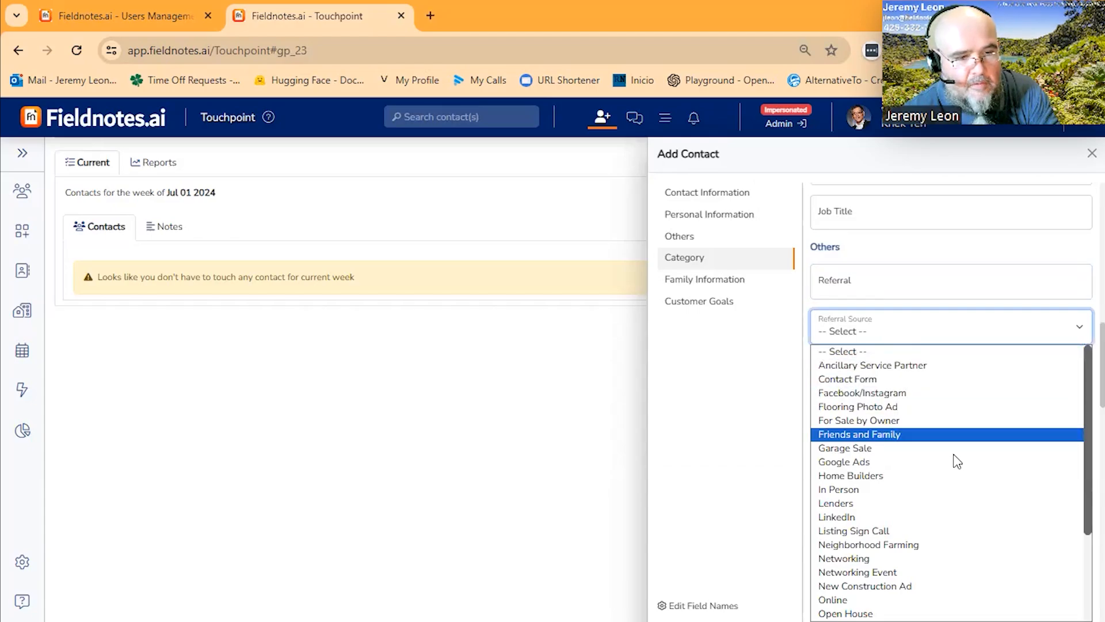
{"action": "scroll", "coordinate": [954, 459], "scroll_direction": "down", "scroll_amount": 5}
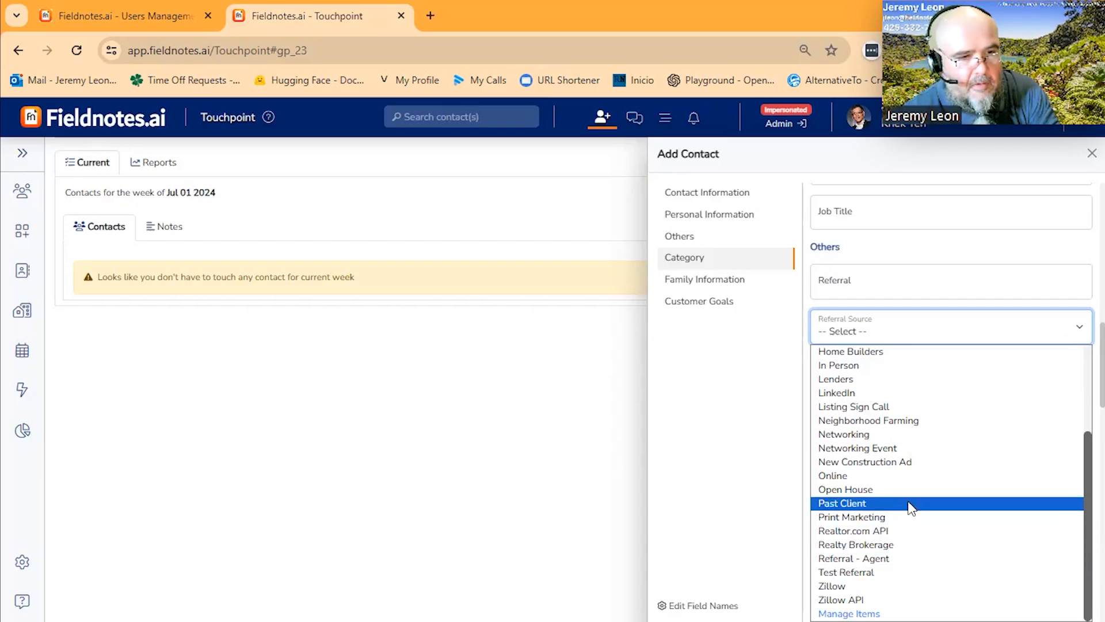
{"action": "left_click", "coordinate": [852, 276]}
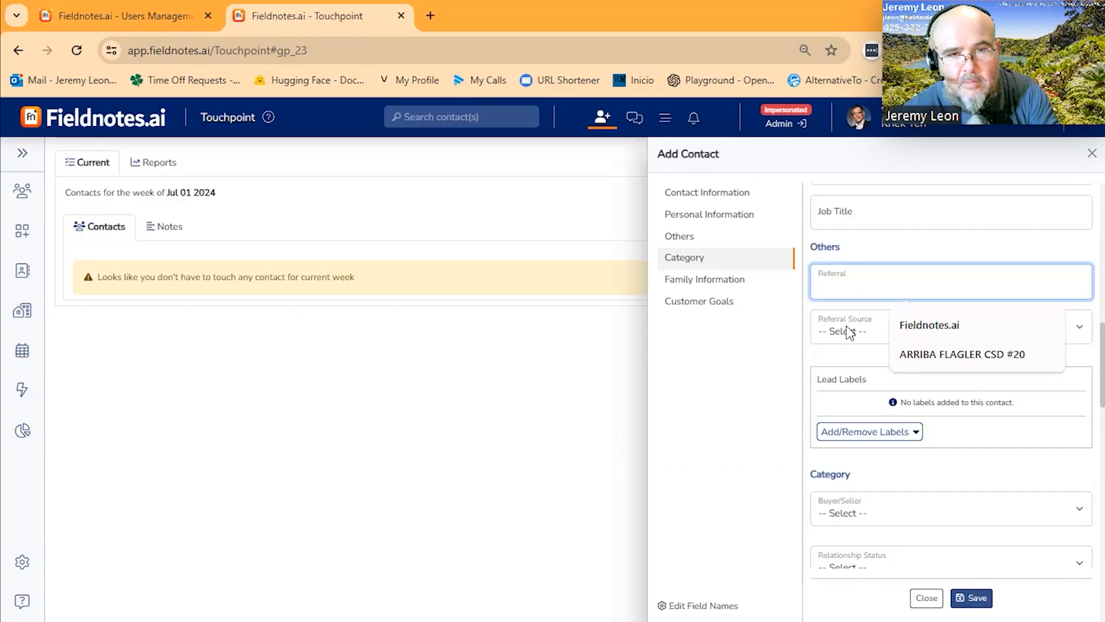
{"action": "left_click", "coordinate": [837, 343]}
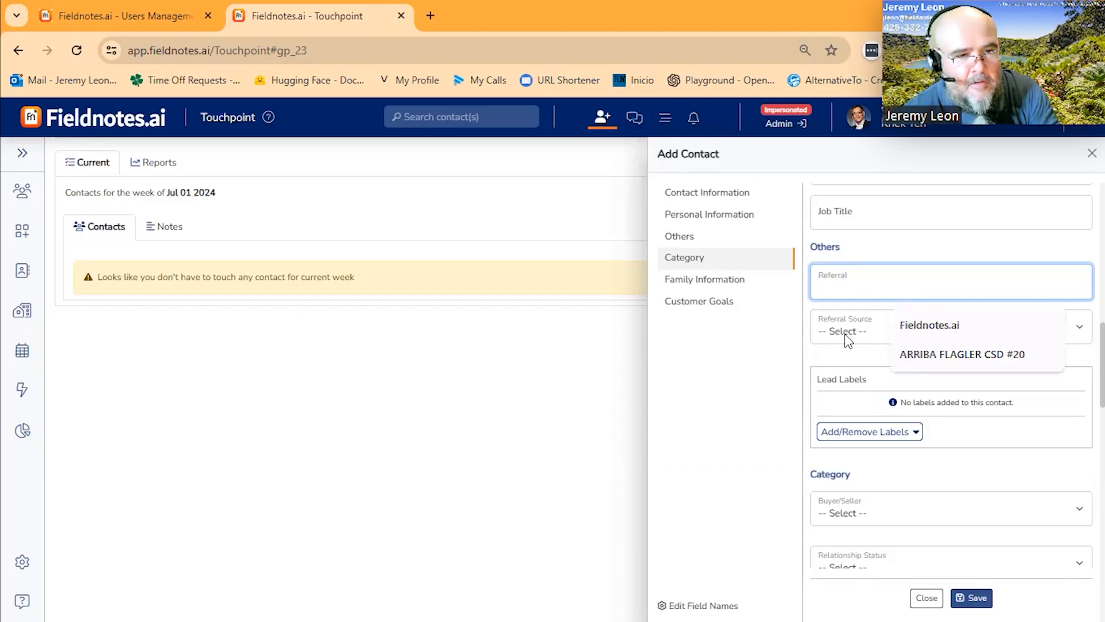
{"action": "left_click", "coordinate": [838, 350]}
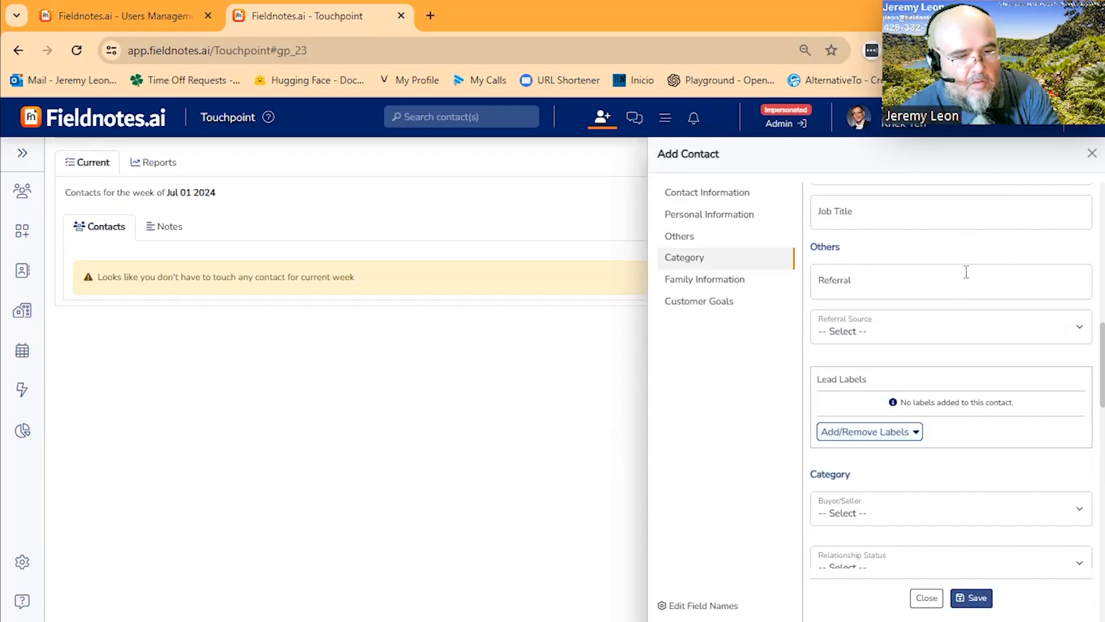
{"action": "scroll", "coordinate": [960, 392], "scroll_direction": "down", "scroll_amount": 4}
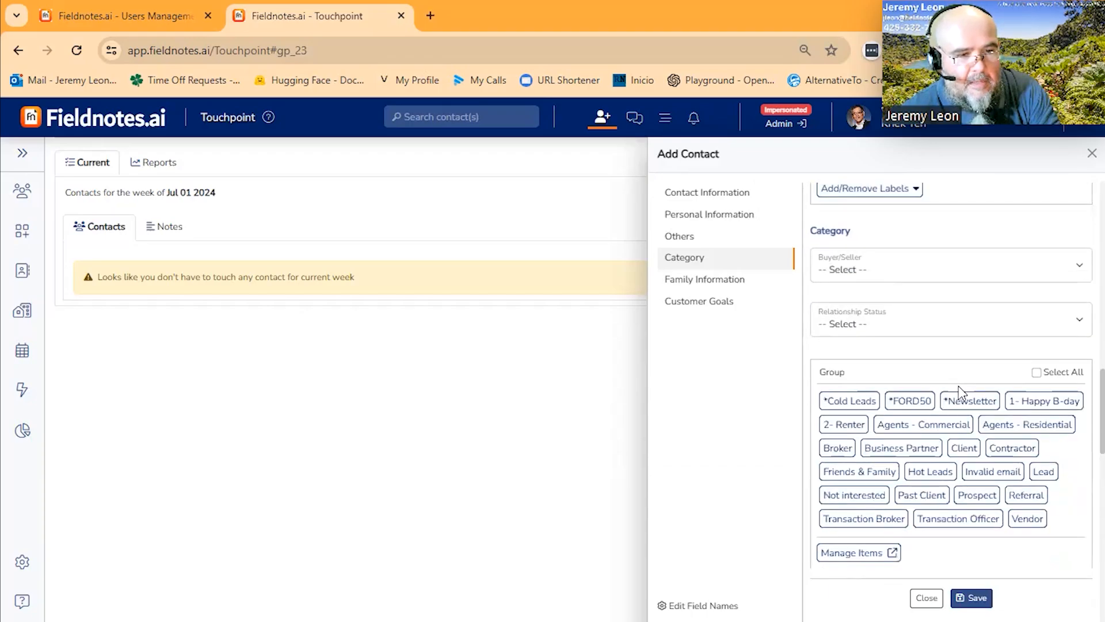
Check the Relationship Status options once more, close the contact form, and review the leads-per-week entries in Touchpoint Setting
{"action": "left_click", "coordinate": [924, 326]}
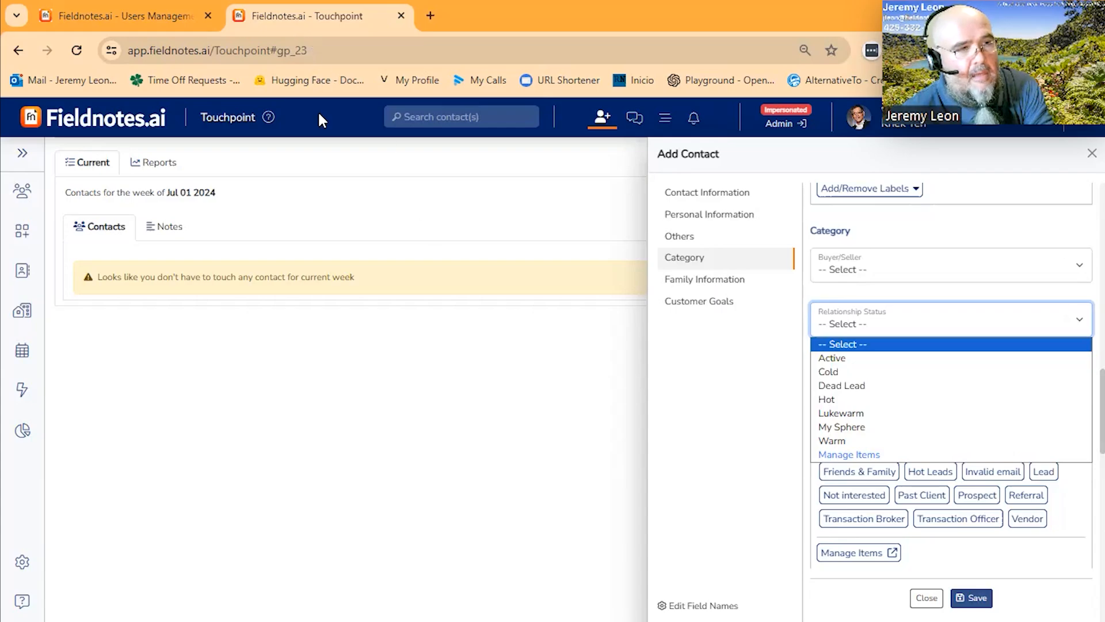
{"action": "left_click", "coordinate": [1091, 153]}
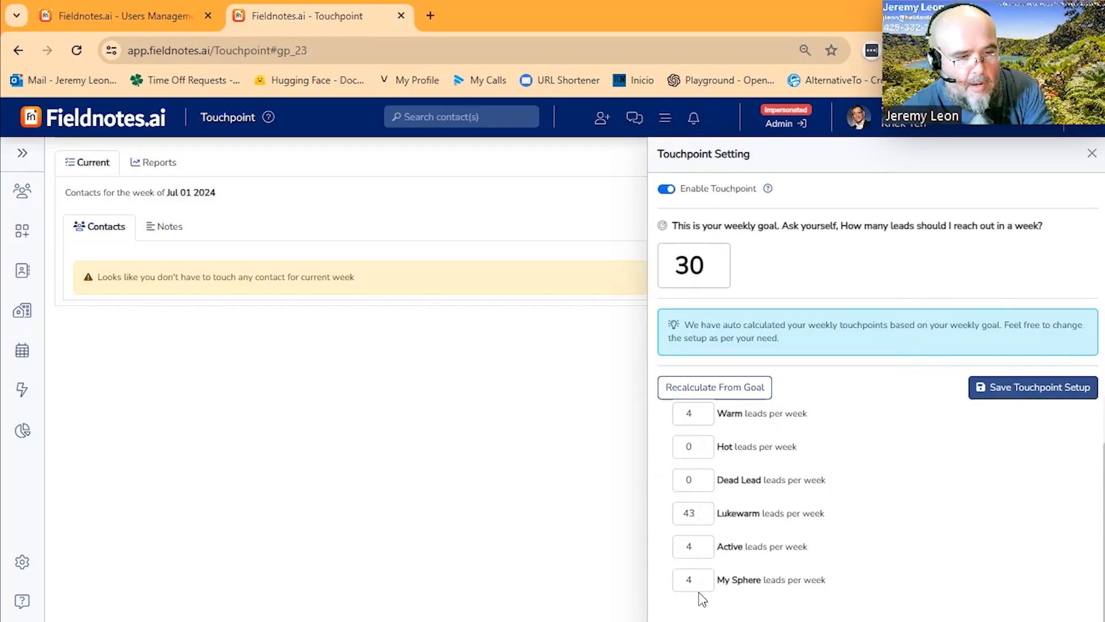
{"action": "scroll", "coordinate": [712, 538], "scroll_direction": "up", "scroll_amount": 1}
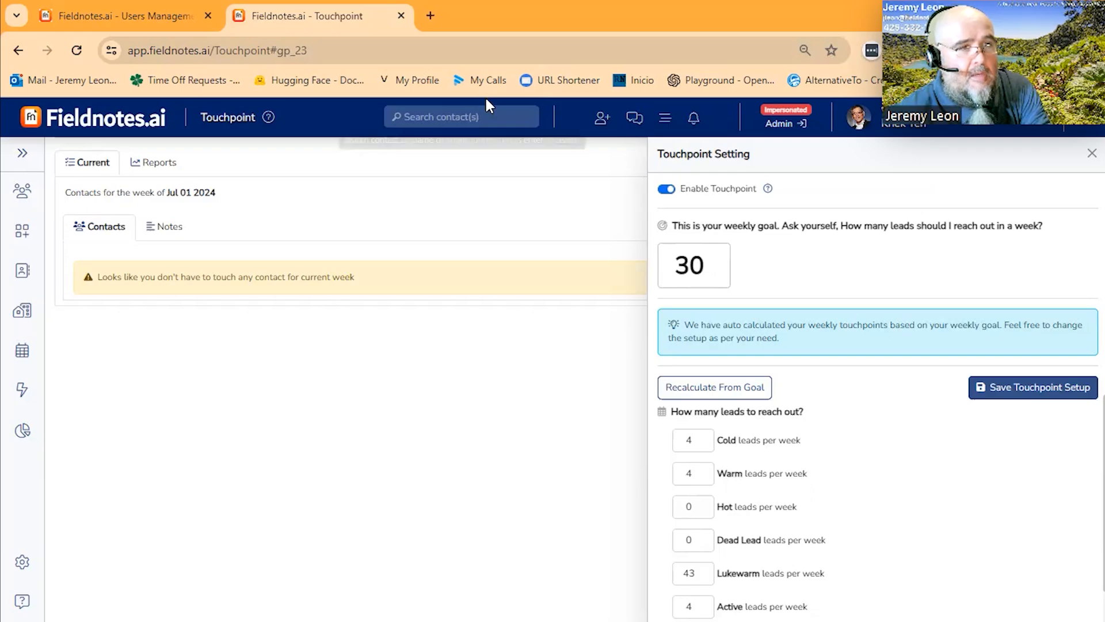
Add a Relationship Status item named "newsletter" by managing the status list from a new contact's Category section
{"action": "left_click", "coordinate": [600, 118]}
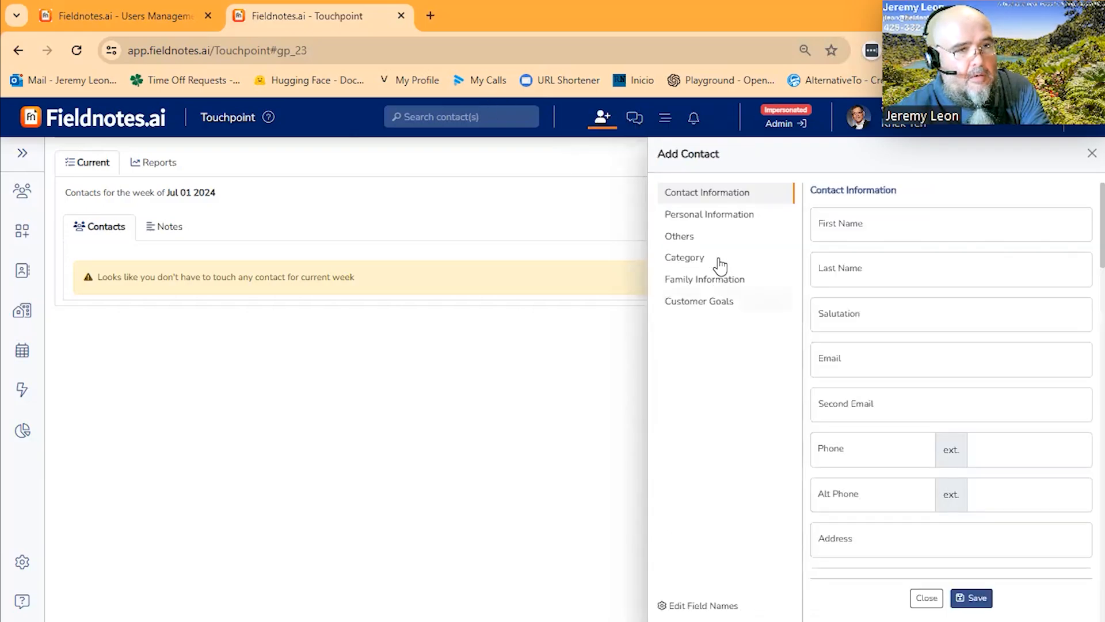
{"action": "left_click", "coordinate": [715, 260]}
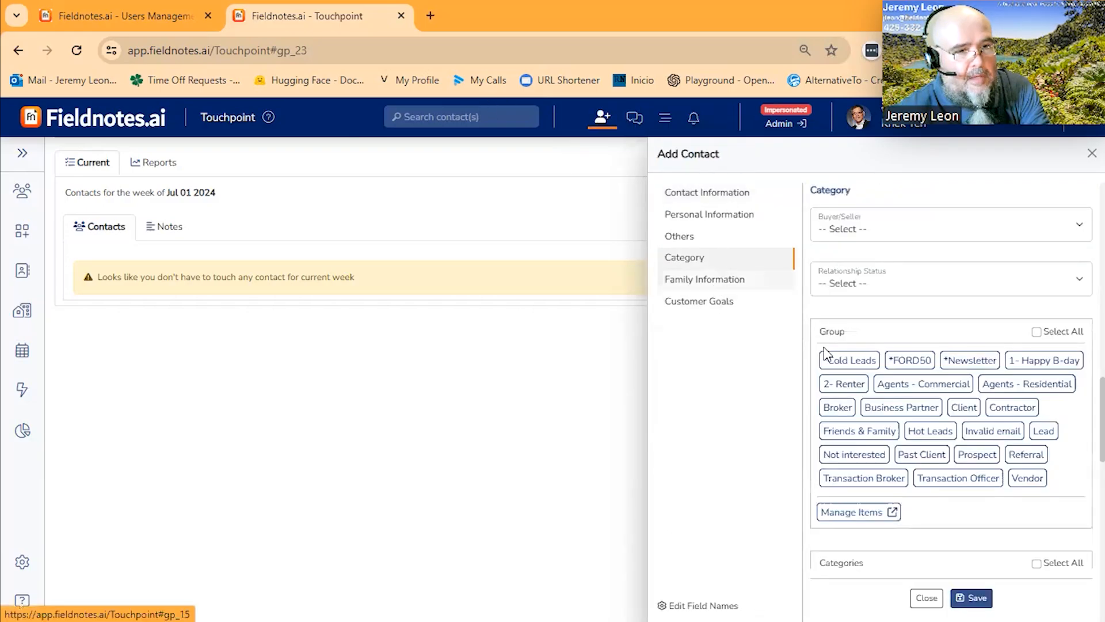
{"action": "left_click", "coordinate": [989, 288]}
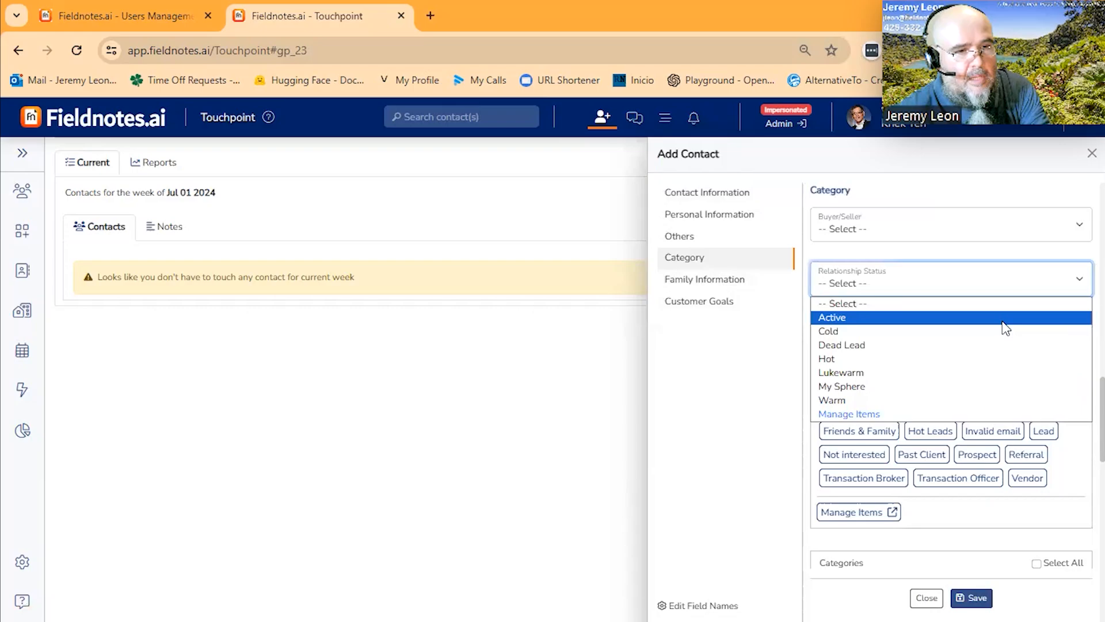
{"action": "left_click", "coordinate": [854, 413]}
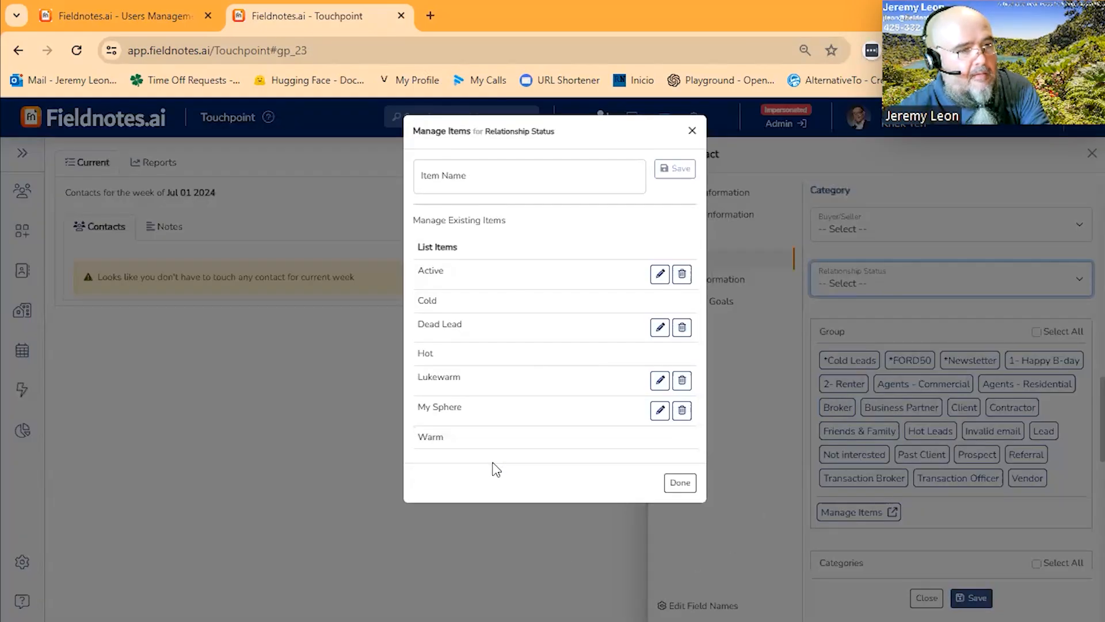
{"action": "left_click", "coordinate": [485, 183]}
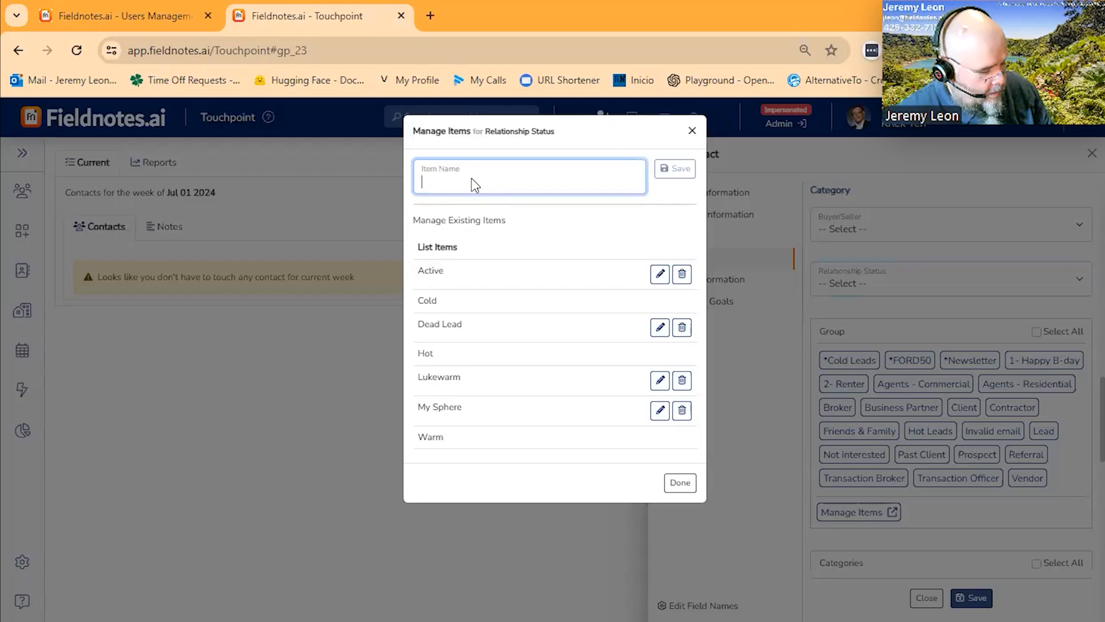
{"action": "type", "text": "newsletter"}
{"action": "key", "text": "Return"}
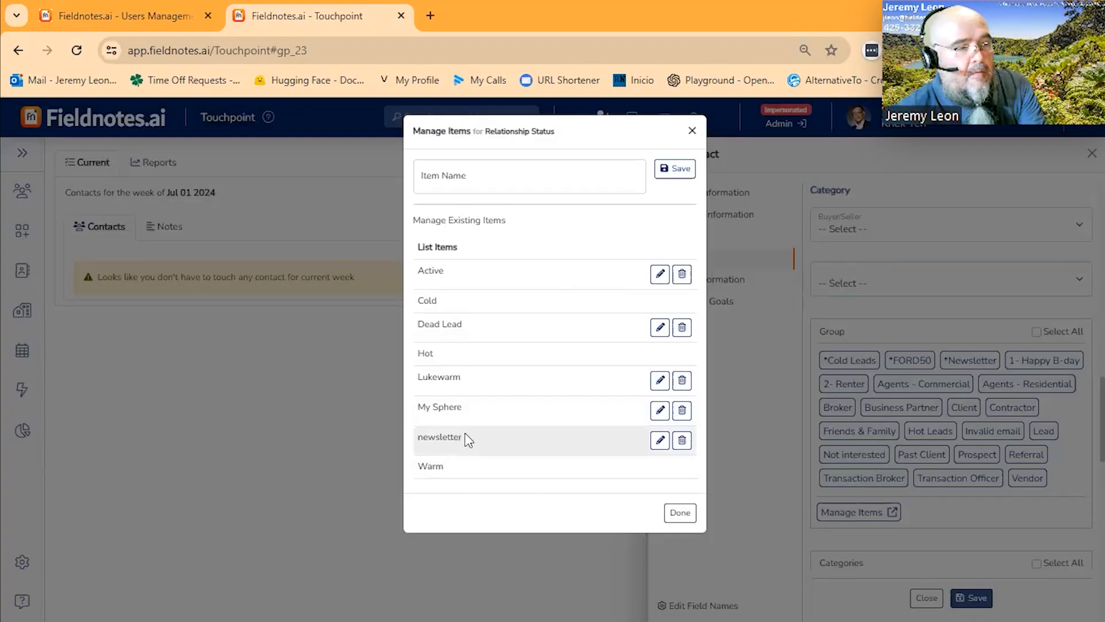
{"action": "left_click", "coordinate": [680, 513]}
Leave the contact form, look through the weekly lead types in Touchpoint Setting, and close the settings
{"action": "left_click", "coordinate": [975, 598]}
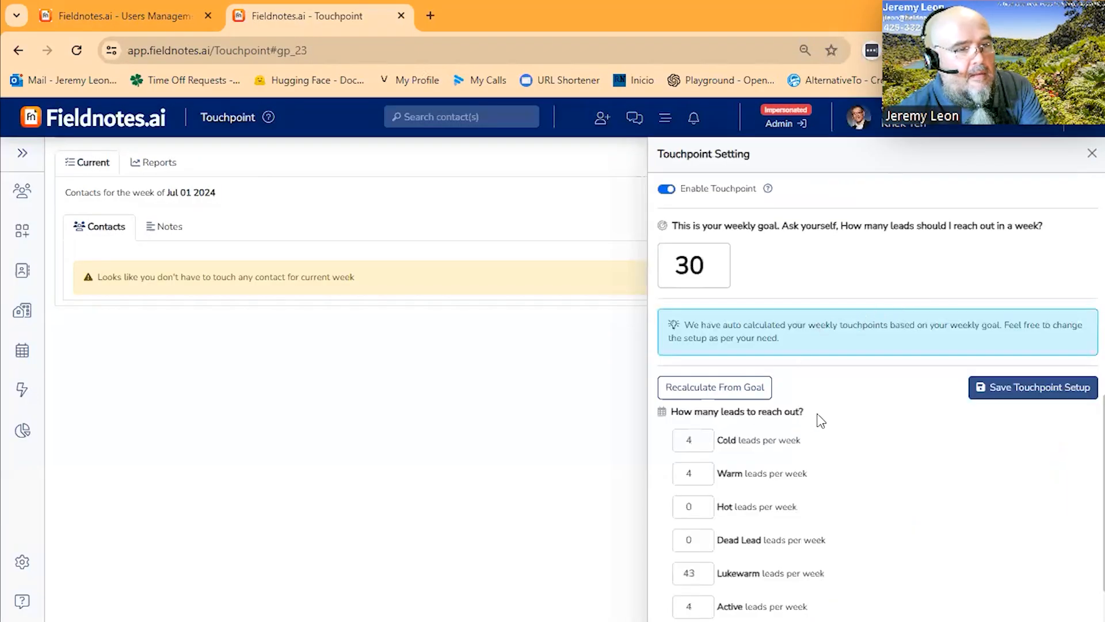
{"action": "scroll", "coordinate": [851, 412], "scroll_direction": "down", "scroll_amount": 1}
{"action": "left_click", "coordinate": [1091, 153]}
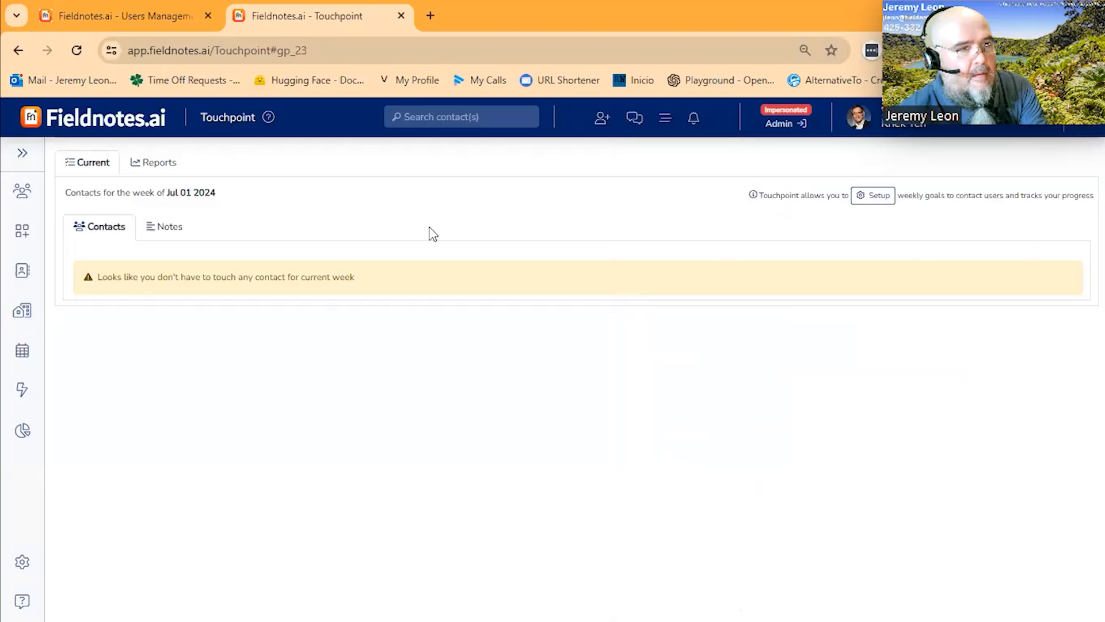
Reopen the Touchpoint page, check the newsletter leads-per-week entry in Touchpoint Setting, and close the settings
{"action": "mouse_move", "coordinate": [21, 390]}
{"action": "left_click", "coordinate": [224, 445]}
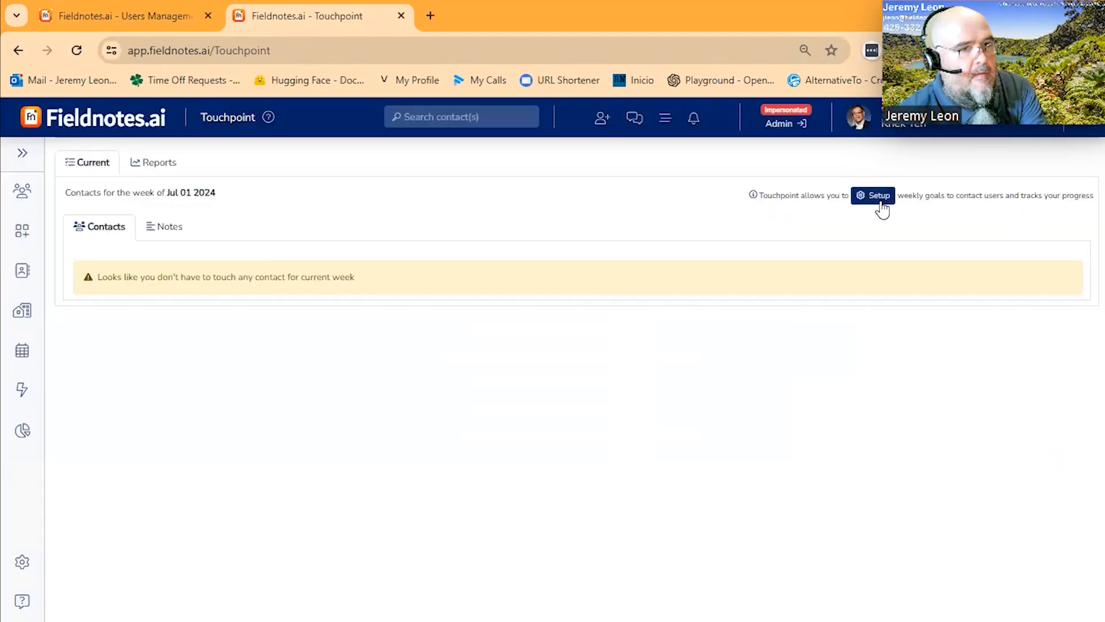
{"action": "left_click", "coordinate": [879, 195]}
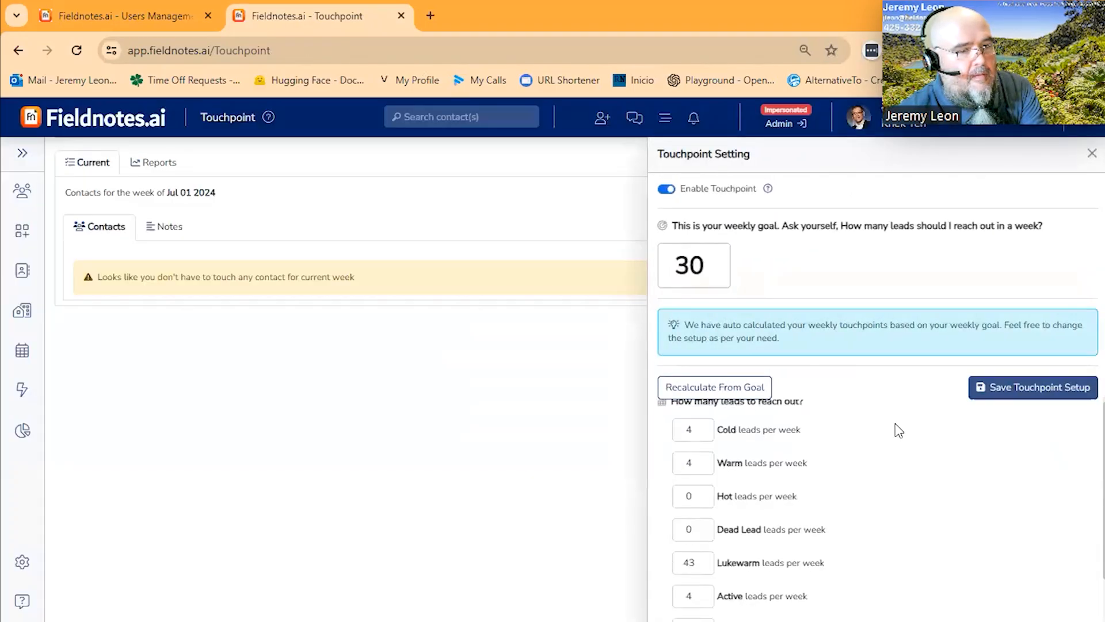
{"action": "scroll", "coordinate": [895, 426], "scroll_direction": "down", "scroll_amount": 3}
{"action": "left_click", "coordinate": [687, 580]}
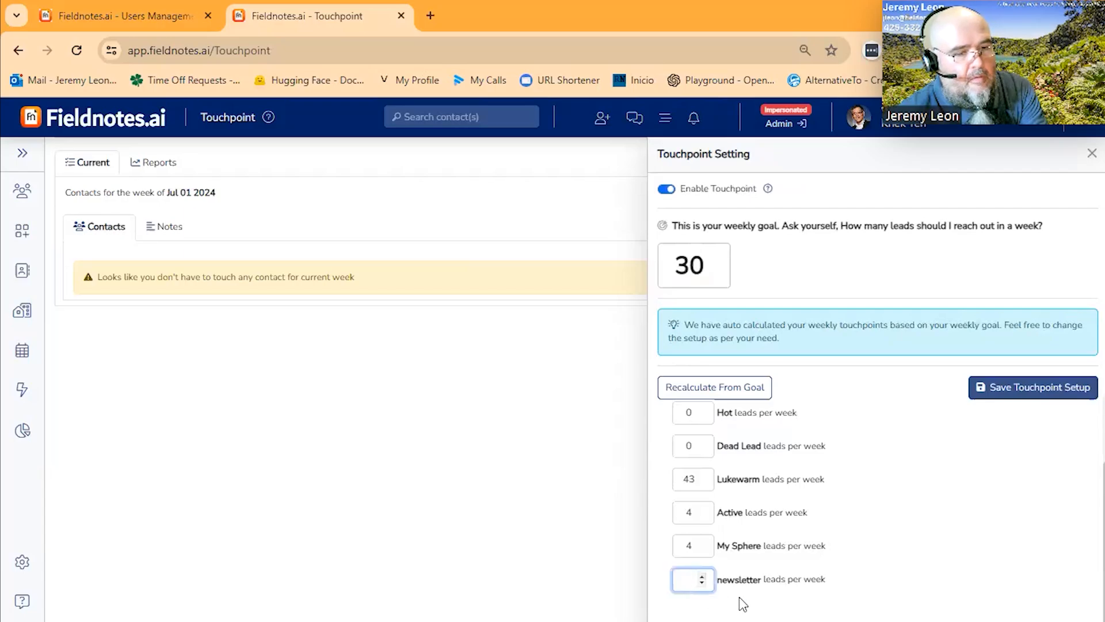
{"action": "left_click", "coordinate": [1092, 153]}
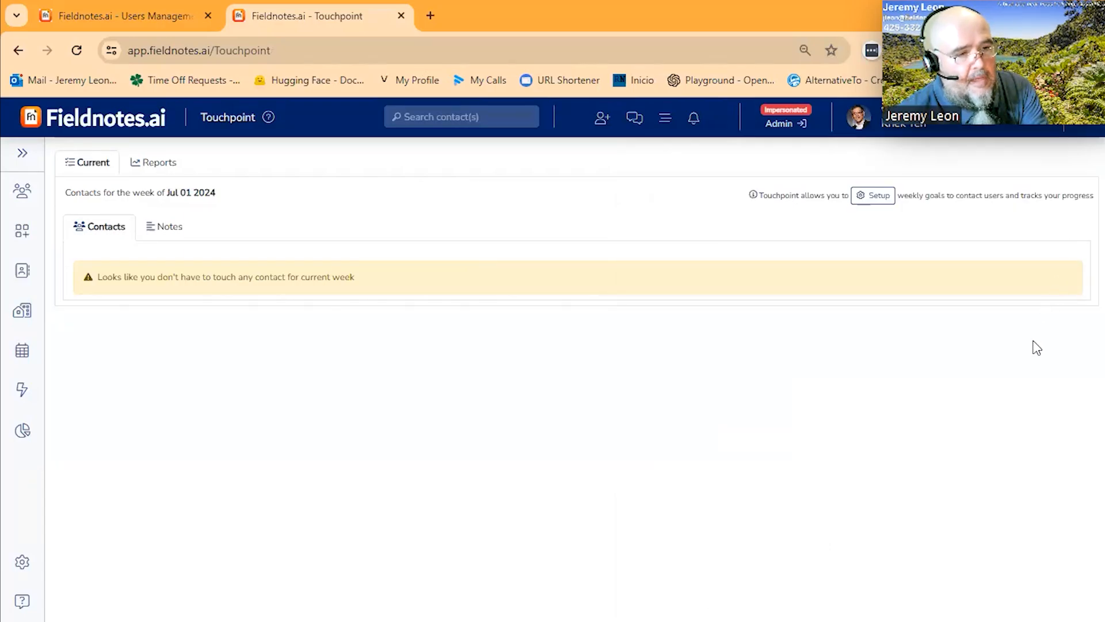
Review the Relationship Status options in a new contact's Category section, pick Lukewarm, and close the form without saving
{"action": "left_click", "coordinate": [601, 122]}
{"action": "left_click", "coordinate": [699, 259]}
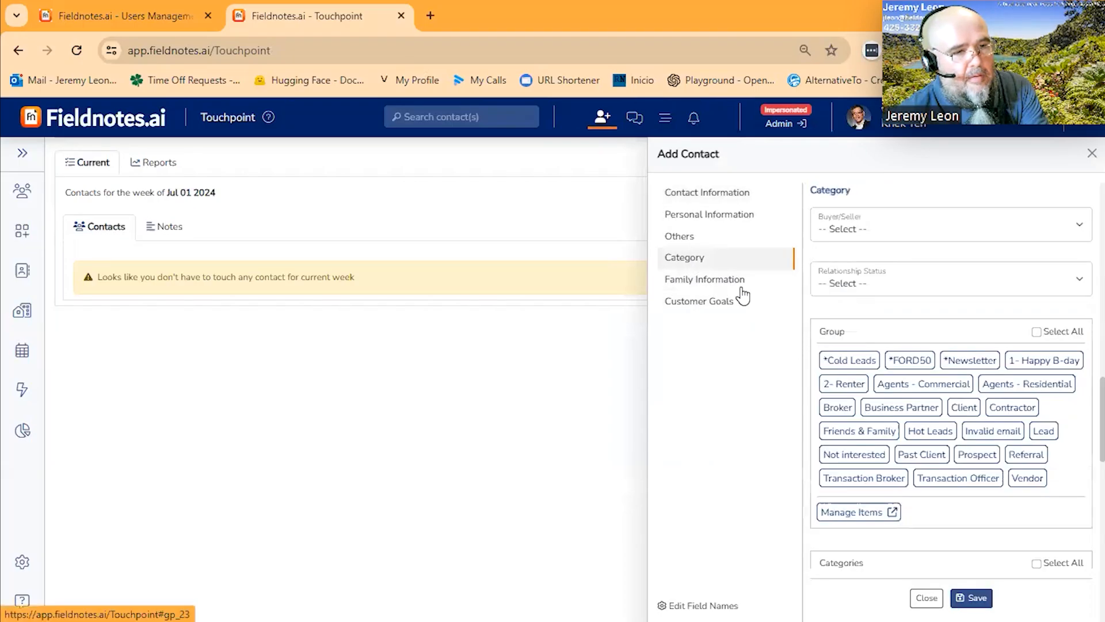
{"action": "left_click", "coordinate": [908, 282]}
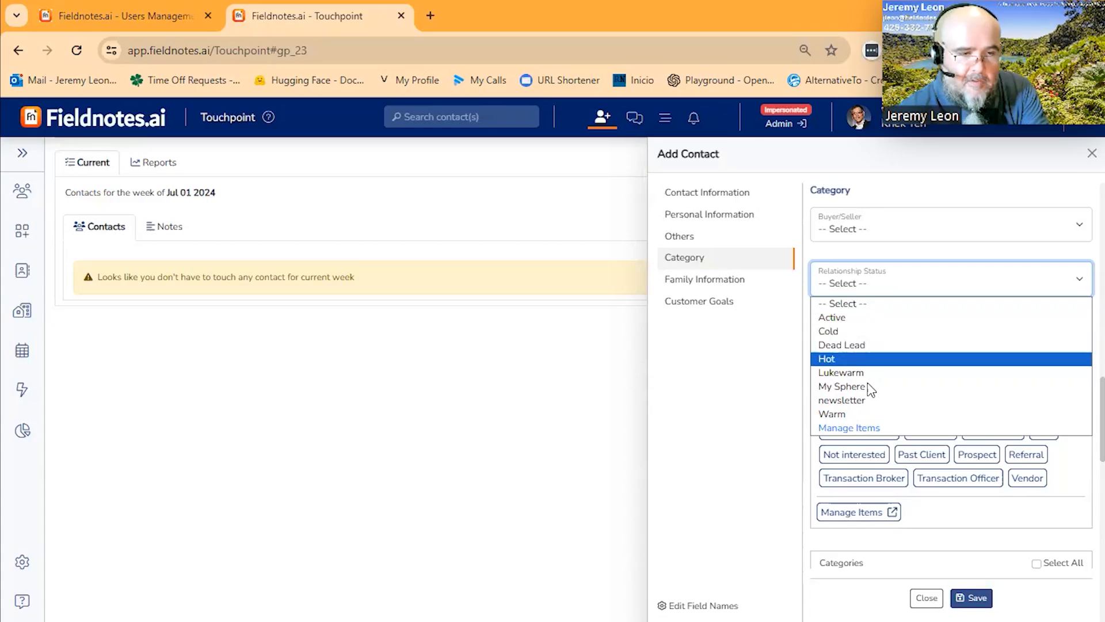
{"action": "left_click", "coordinate": [776, 329]}
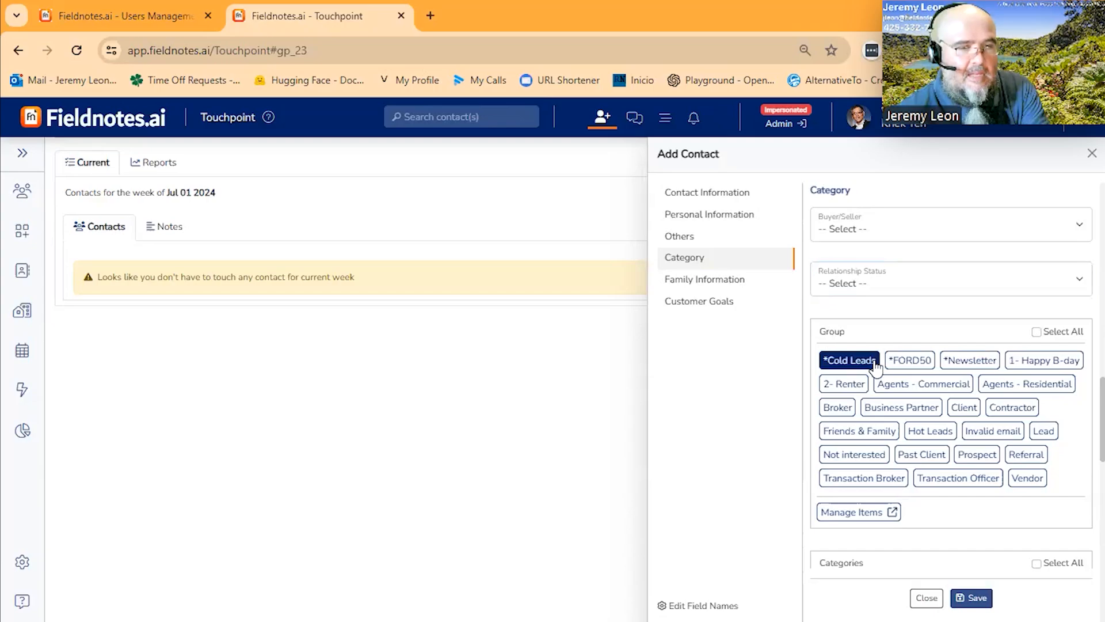
{"action": "left_click", "coordinate": [855, 270]}
{"action": "left_click", "coordinate": [860, 373]}
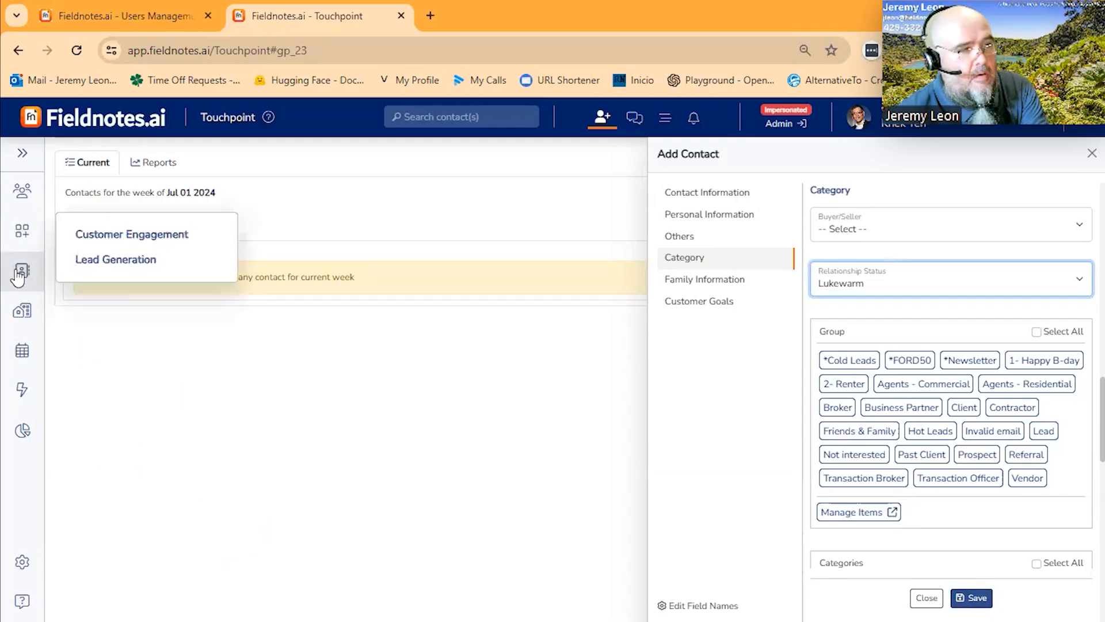
{"action": "mouse_move", "coordinate": [22, 271]}
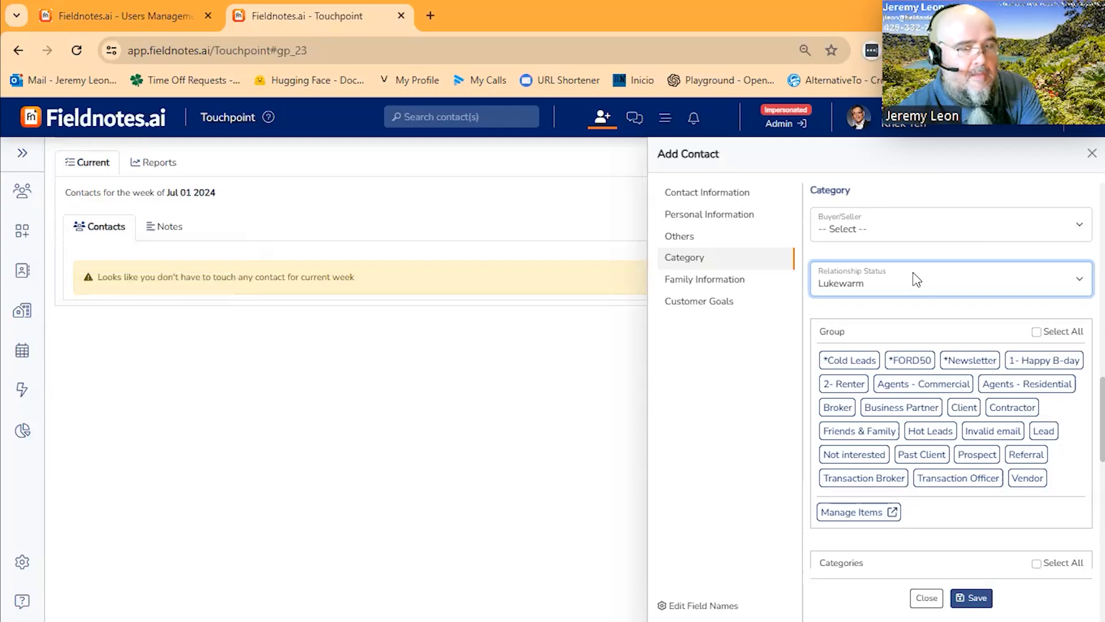
{"action": "left_click", "coordinate": [1091, 153]}
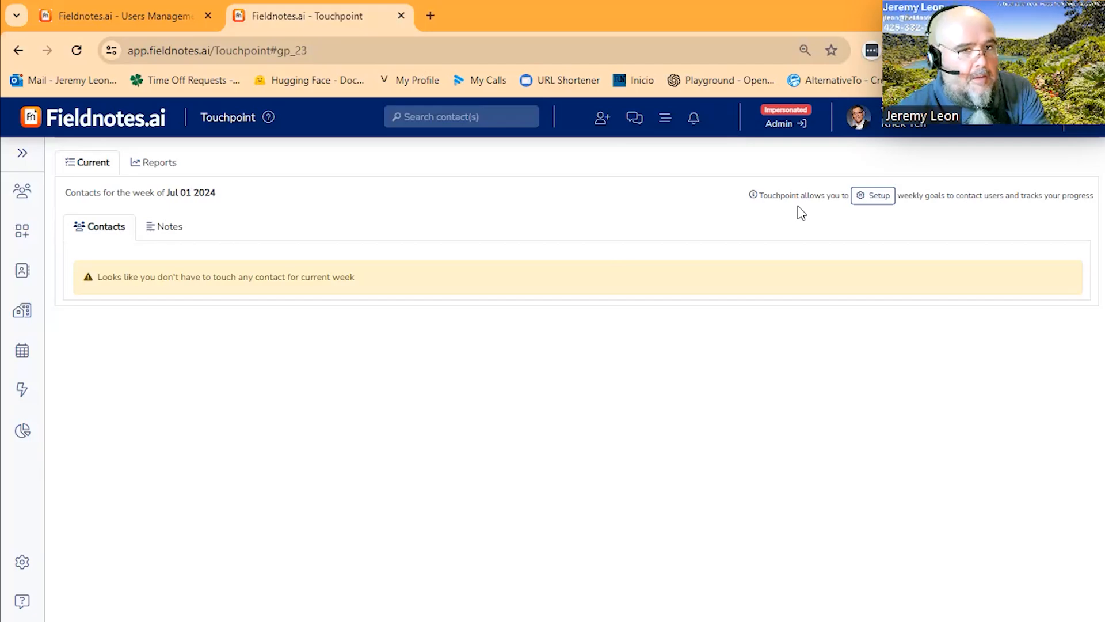
Open Touchpoint Setting, review the confirmation for disabling Touchpoint, and go back without disabling it
{"action": "left_click", "coordinate": [883, 202]}
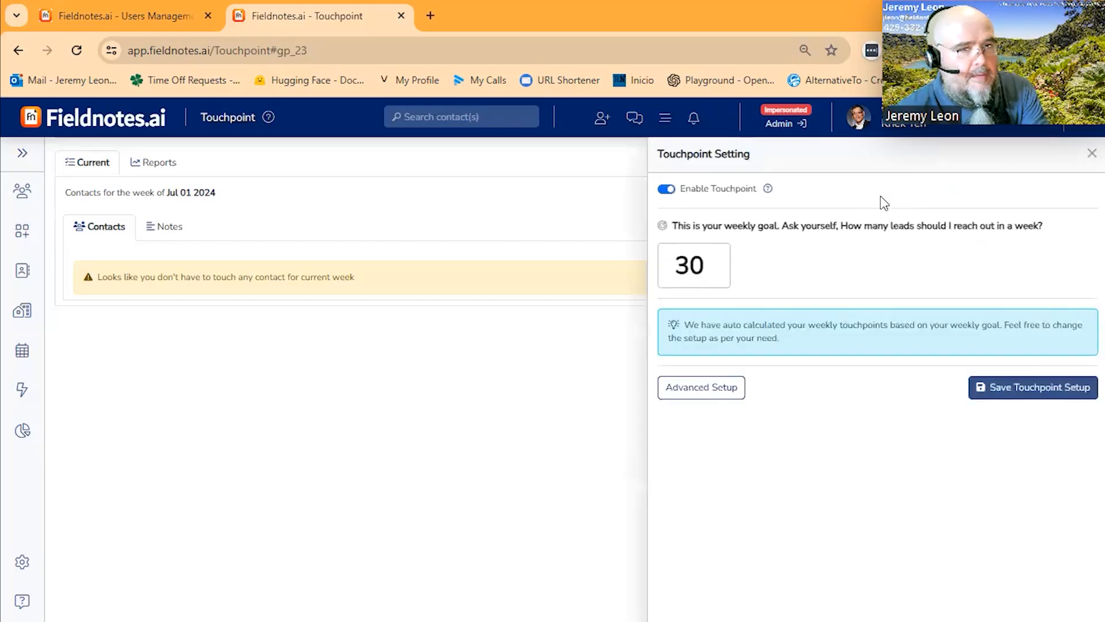
{"action": "left_click", "coordinate": [666, 189]}
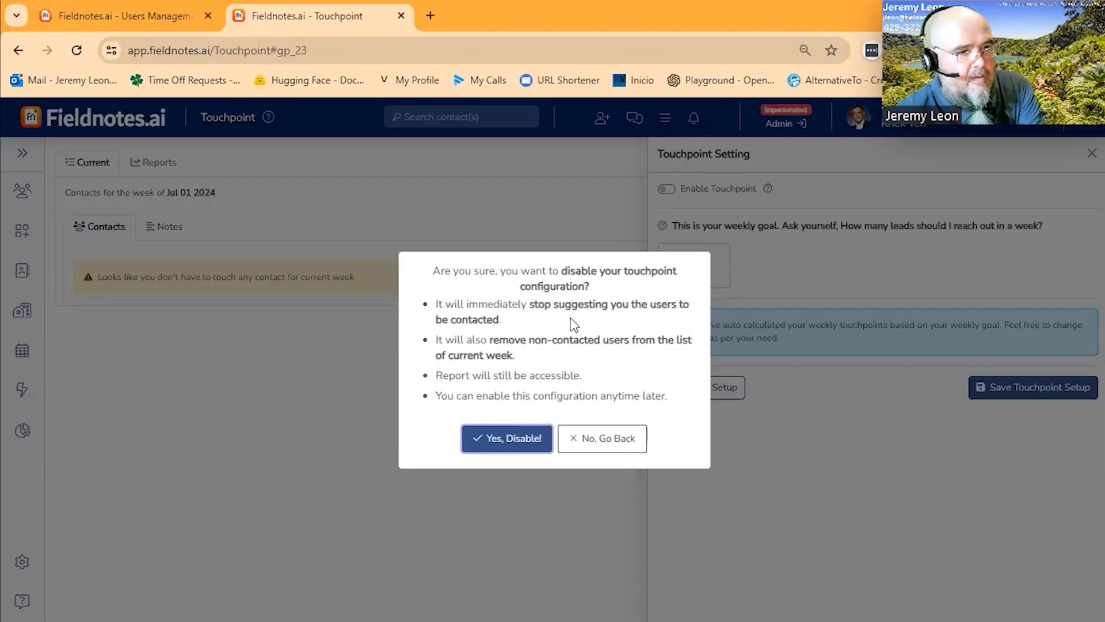
{"action": "left_click", "coordinate": [602, 442]}
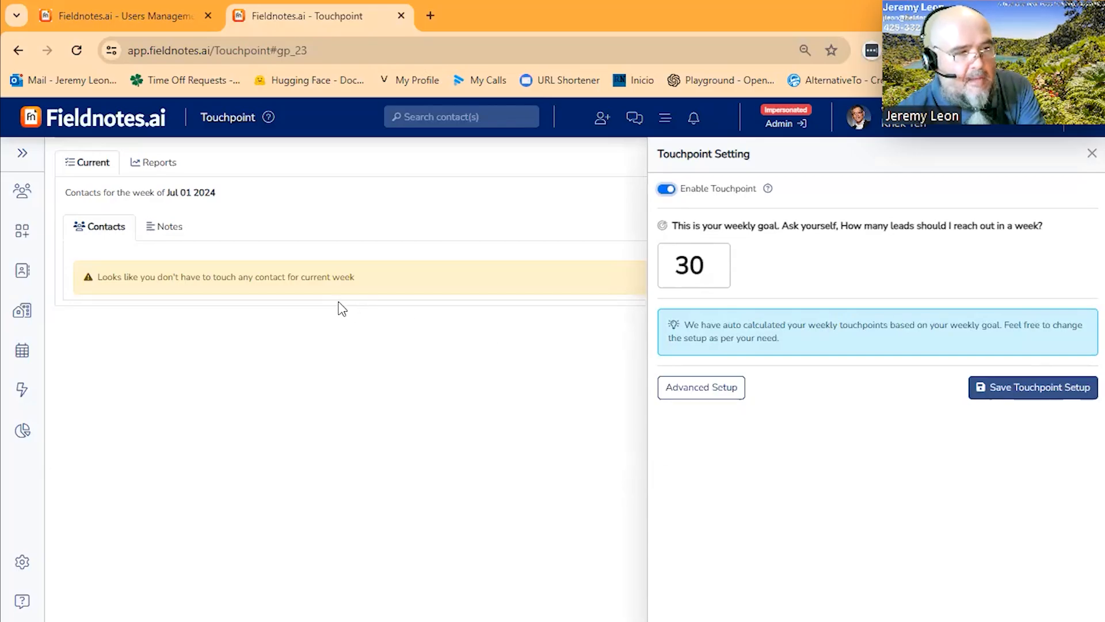
Save the Touchpoint setup with a weekly goal of 30 leads and confirm the save
{"action": "double_click", "coordinate": [673, 263]}
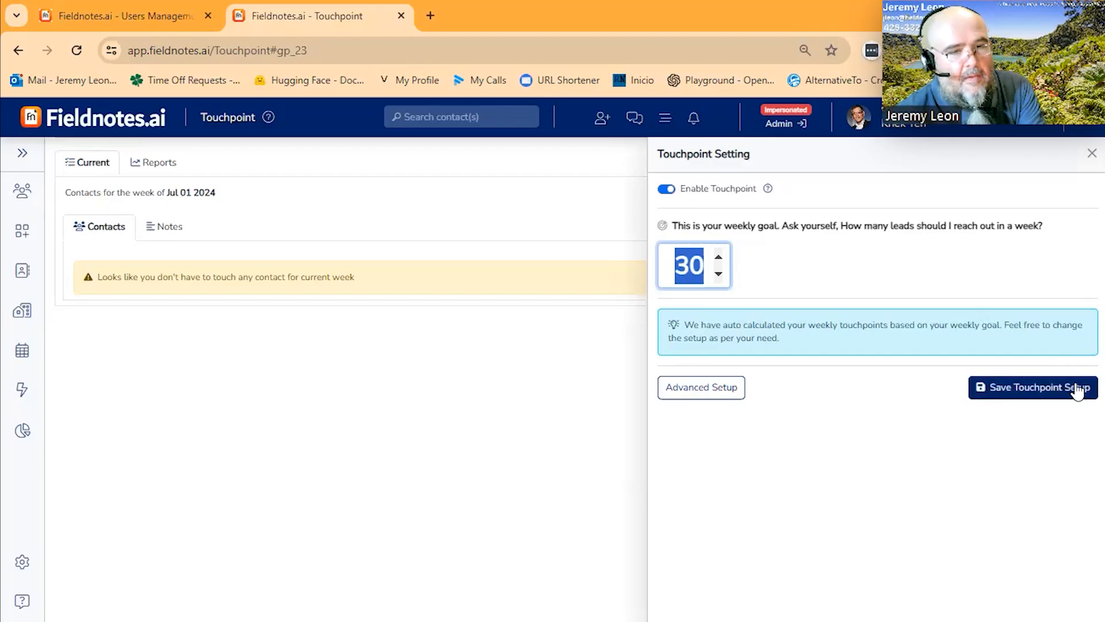
{"action": "left_click", "coordinate": [690, 268]}
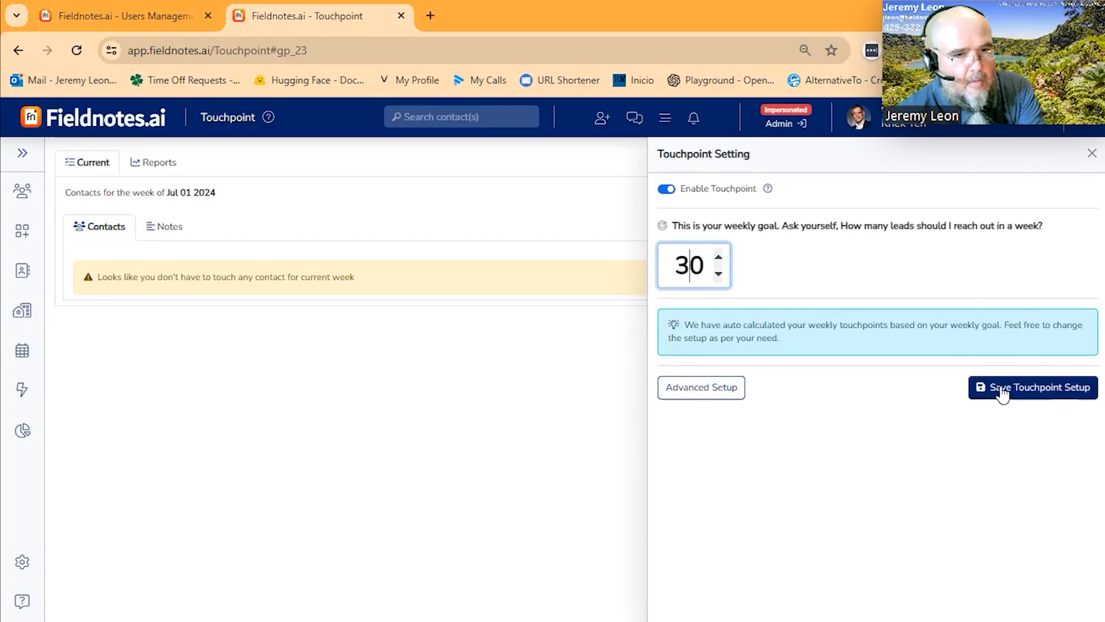
{"action": "left_click", "coordinate": [1035, 395]}
{"action": "left_click", "coordinate": [498, 403]}
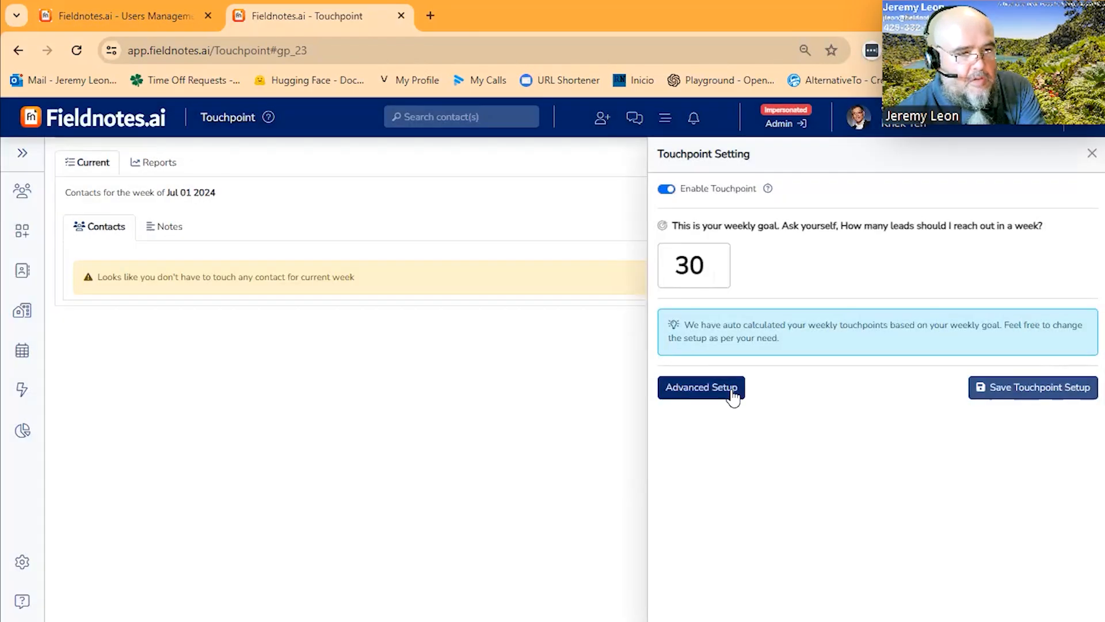
Show the advanced Touchpoint setup and compare the weekly goal with the leads per week of every relationship status, including newsletter
{"action": "left_click", "coordinate": [732, 389]}
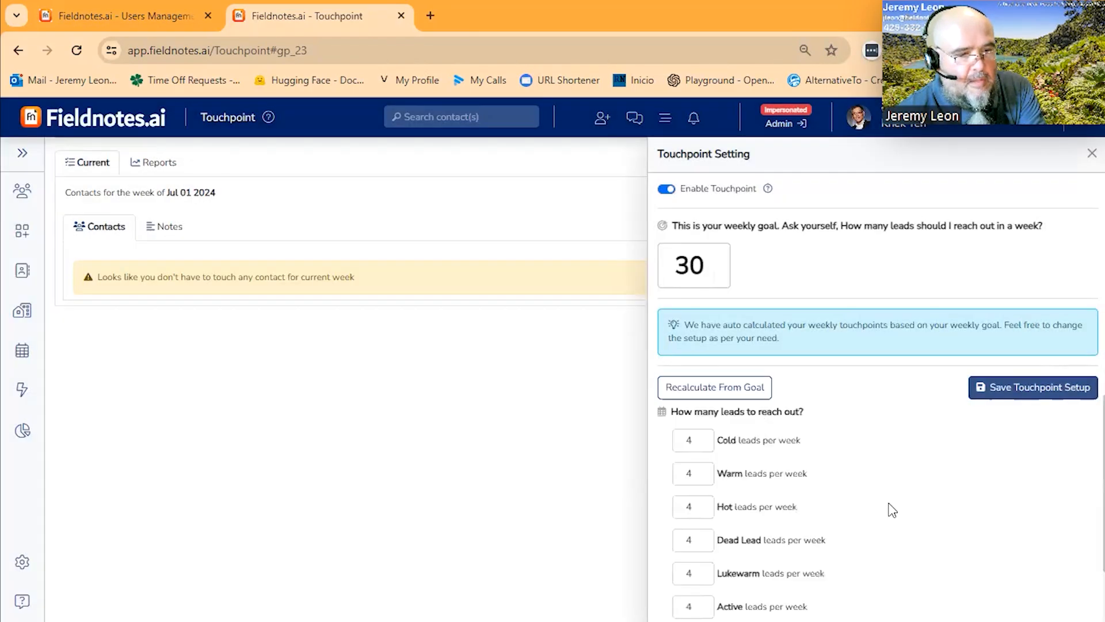
{"action": "double_click", "coordinate": [703, 267]}
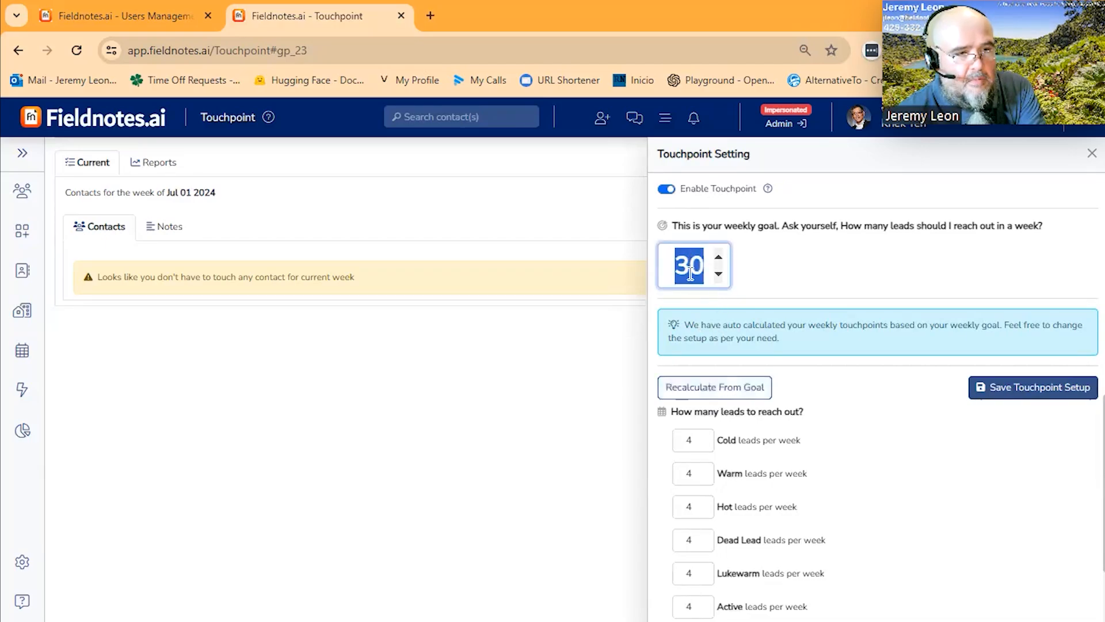
{"action": "scroll", "coordinate": [794, 419], "scroll_direction": "down", "scroll_amount": 2}
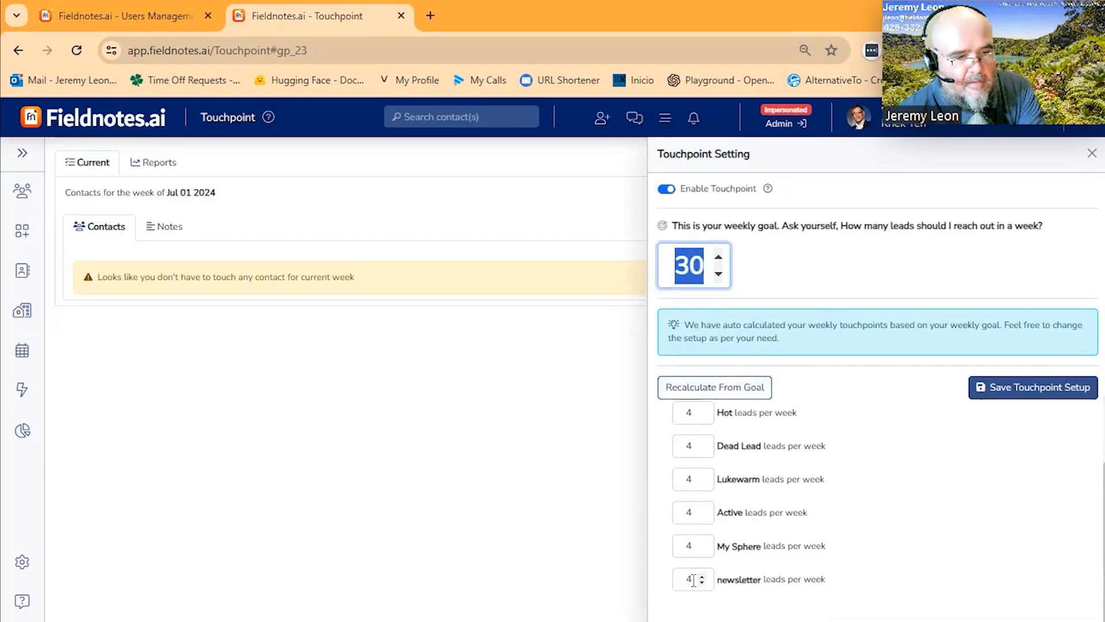
{"action": "scroll", "coordinate": [708, 478], "scroll_direction": "up", "scroll_amount": 2}
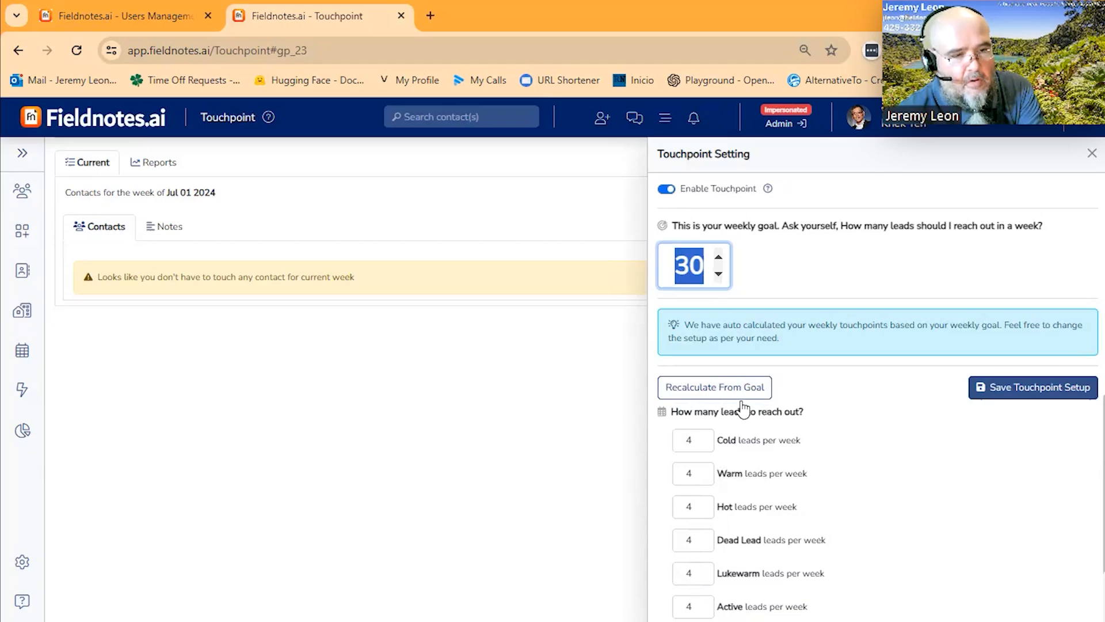
{"action": "scroll", "coordinate": [748, 440], "scroll_direction": "down", "scroll_amount": 2}
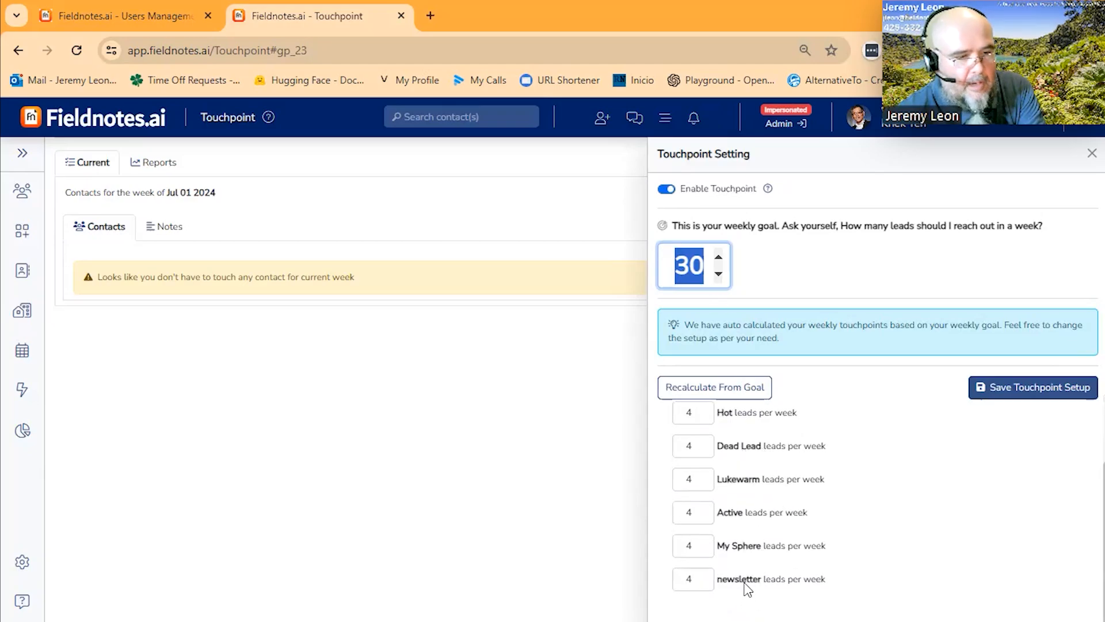
{"action": "scroll", "coordinate": [770, 496], "scroll_direction": "up", "scroll_amount": 2}
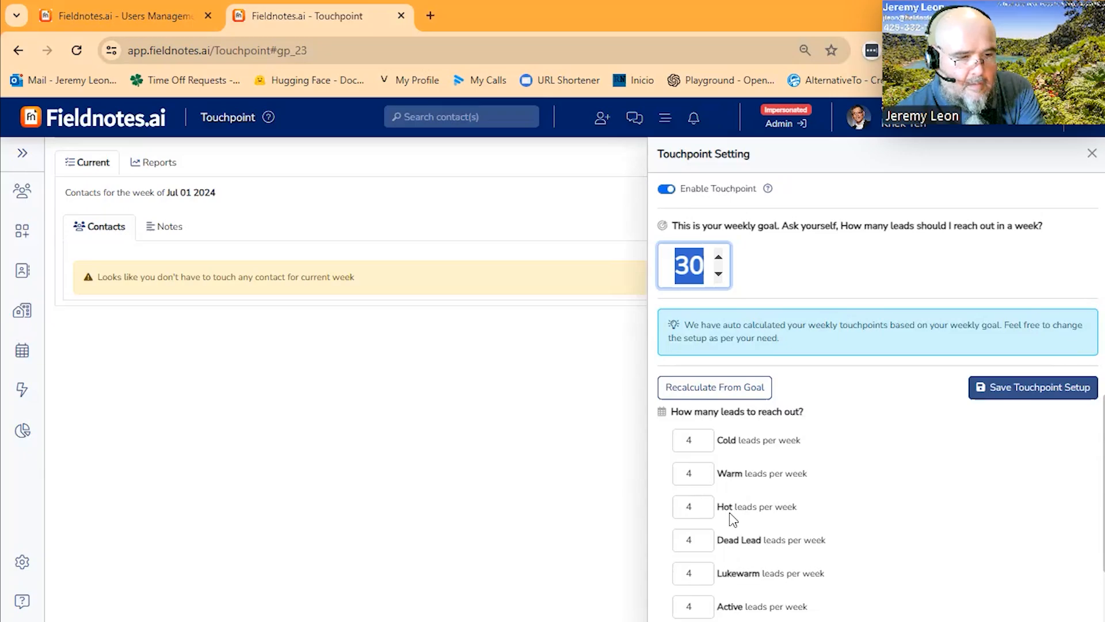
{"action": "scroll", "coordinate": [785, 442], "scroll_direction": "down", "scroll_amount": 2}
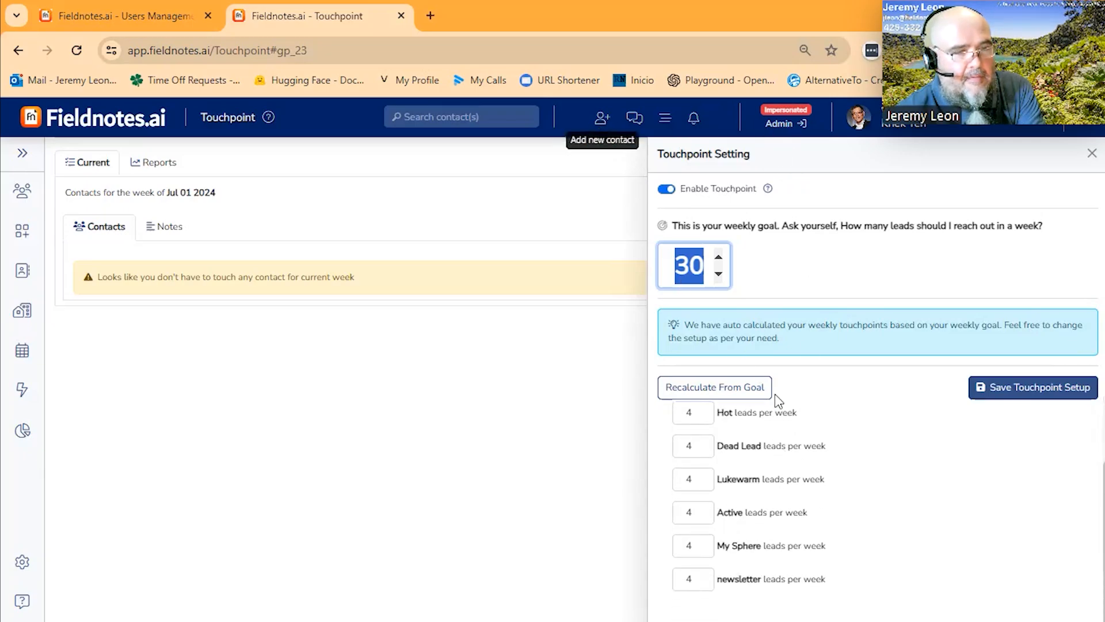
Save the advanced Touchpoint setup, confirm the save, and close the settings
{"action": "left_click", "coordinate": [999, 383]}
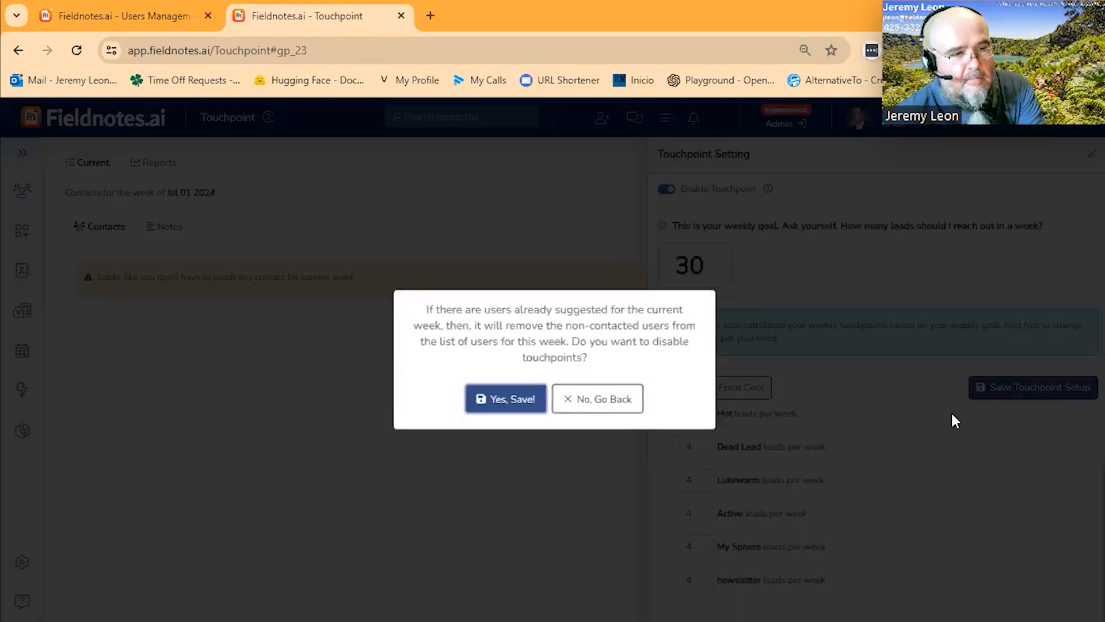
{"action": "left_click", "coordinate": [499, 395]}
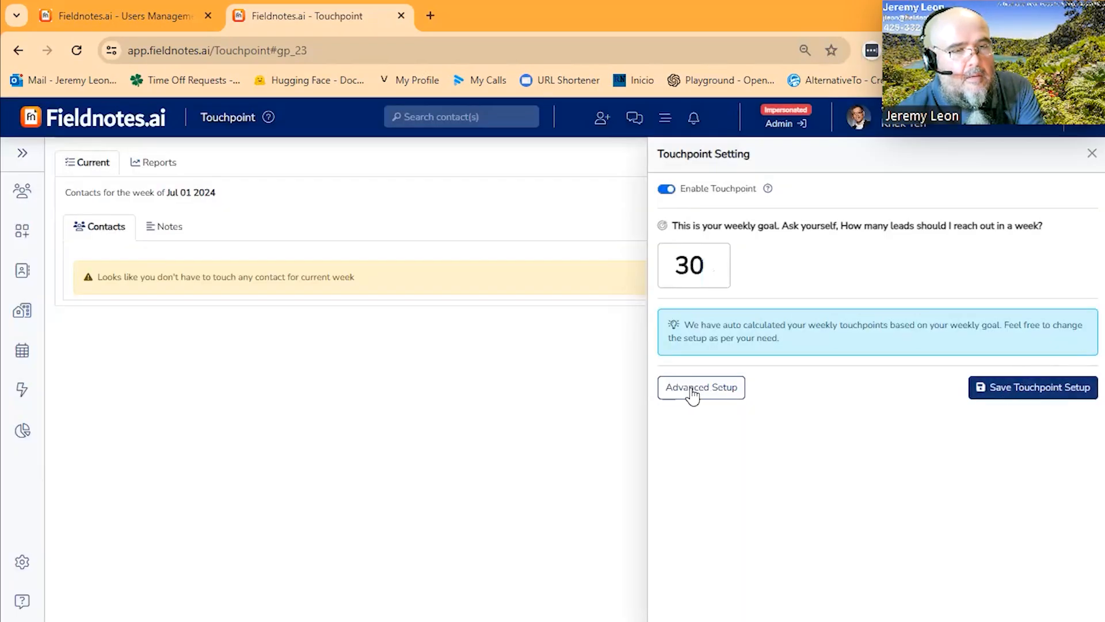
{"action": "left_click", "coordinate": [1091, 153]}
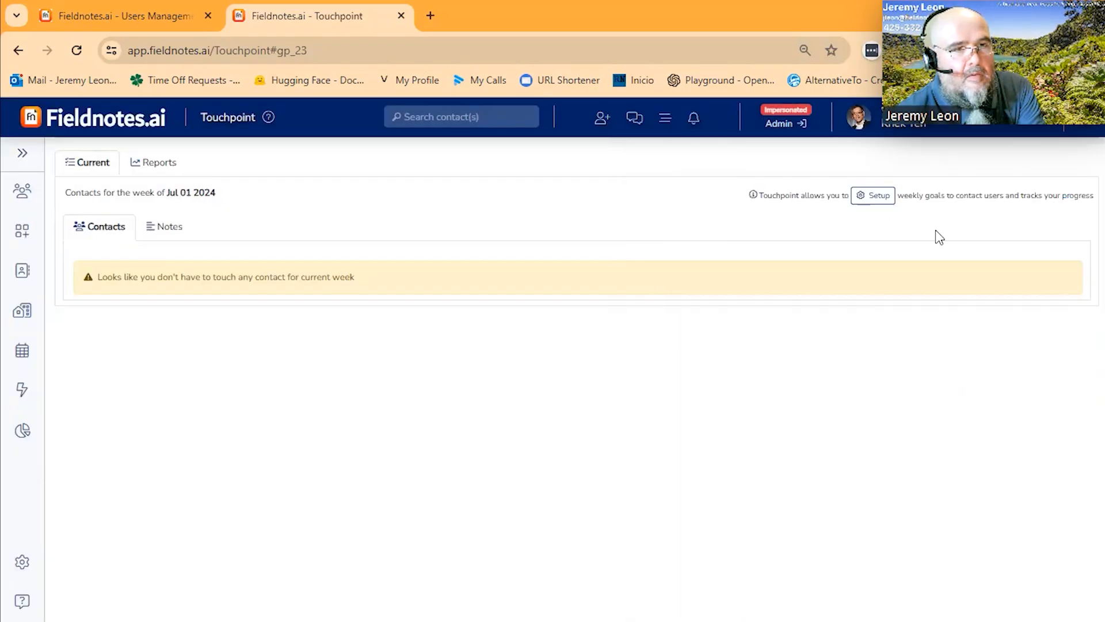
Leave the impersonated session, log back in as admin, and open Touchpoint while impersonating the first listed Demo tenant user with 800 SMS
{"action": "left_click", "coordinate": [774, 121]}
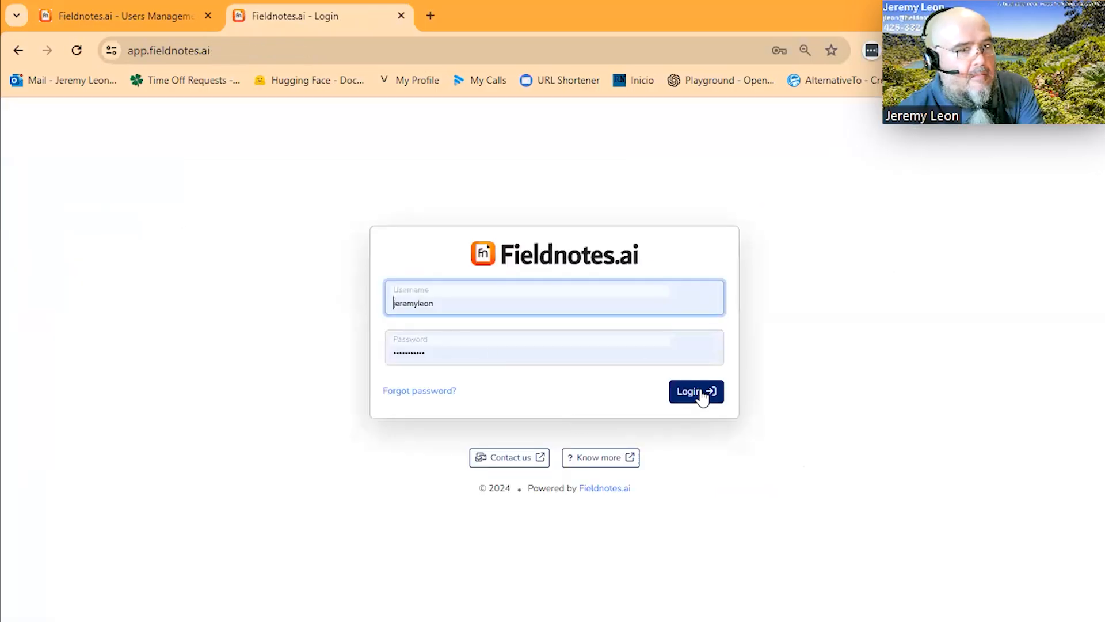
{"action": "left_click", "coordinate": [697, 392]}
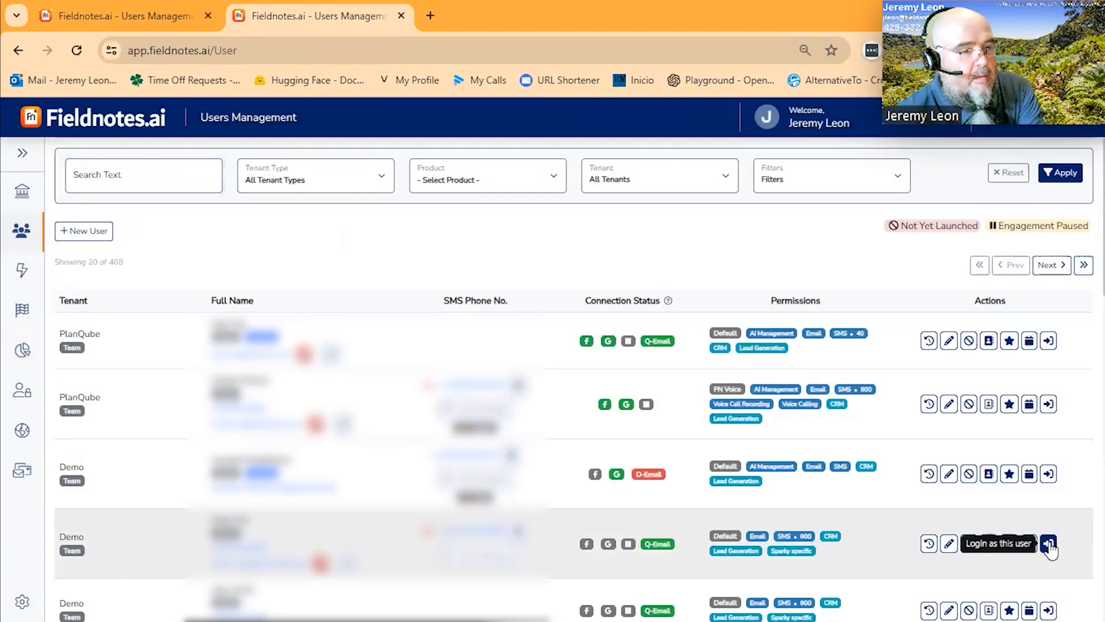
{"action": "left_click", "coordinate": [1049, 544]}
{"action": "mouse_move", "coordinate": [23, 386]}
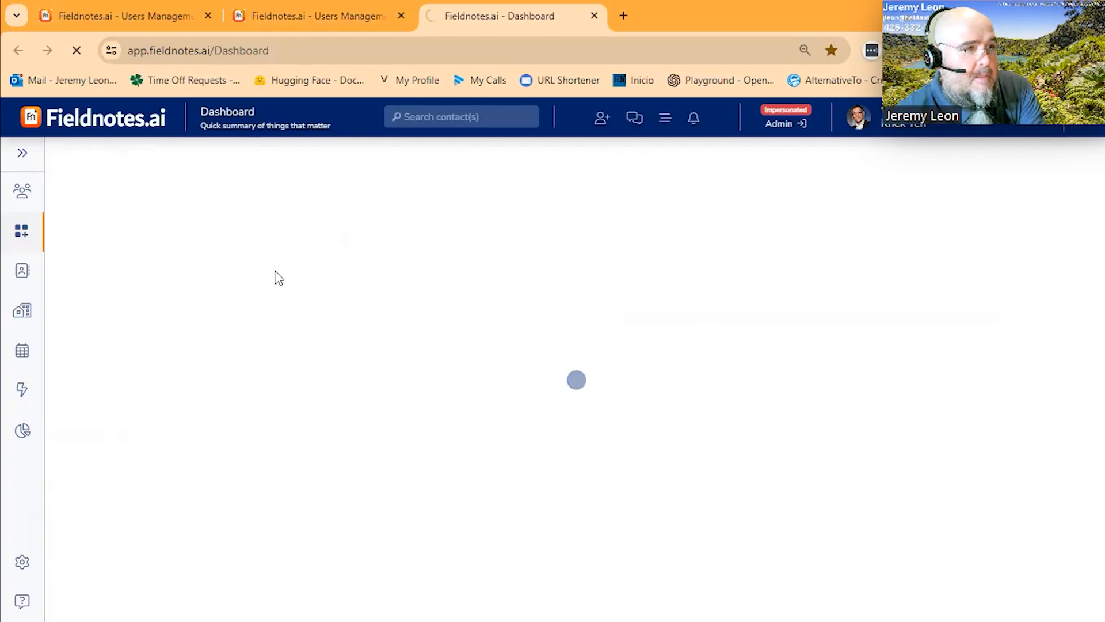
{"action": "left_click", "coordinate": [280, 5]}
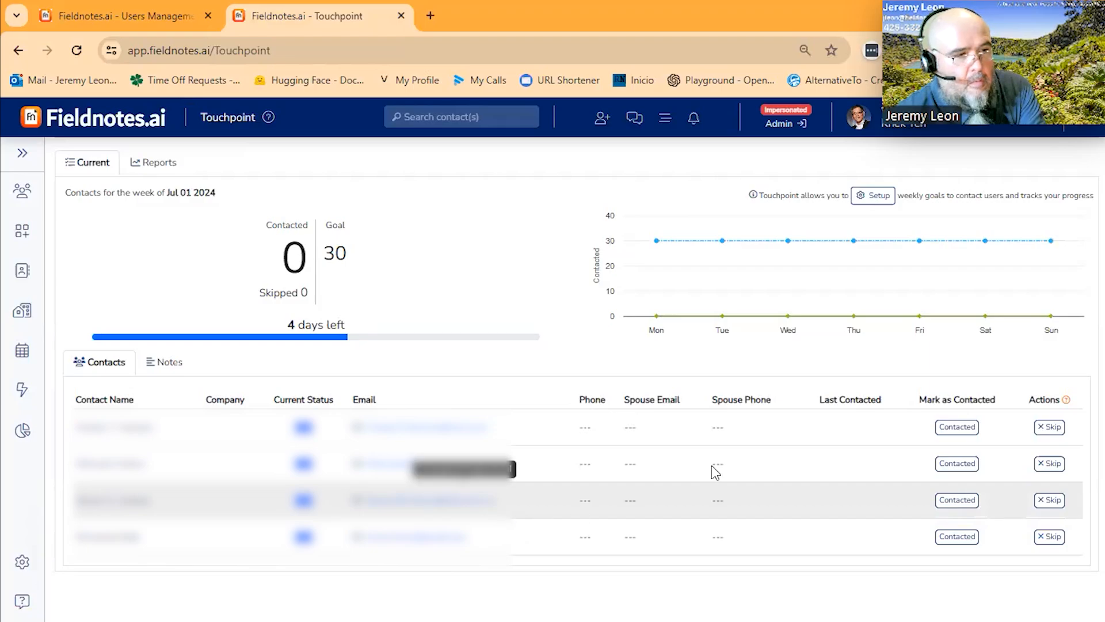
Check the weekly goal on the Touchpoint page, open the first listed contact's details, and look through the contact's timeline
{"action": "double_click", "coordinate": [342, 254]}
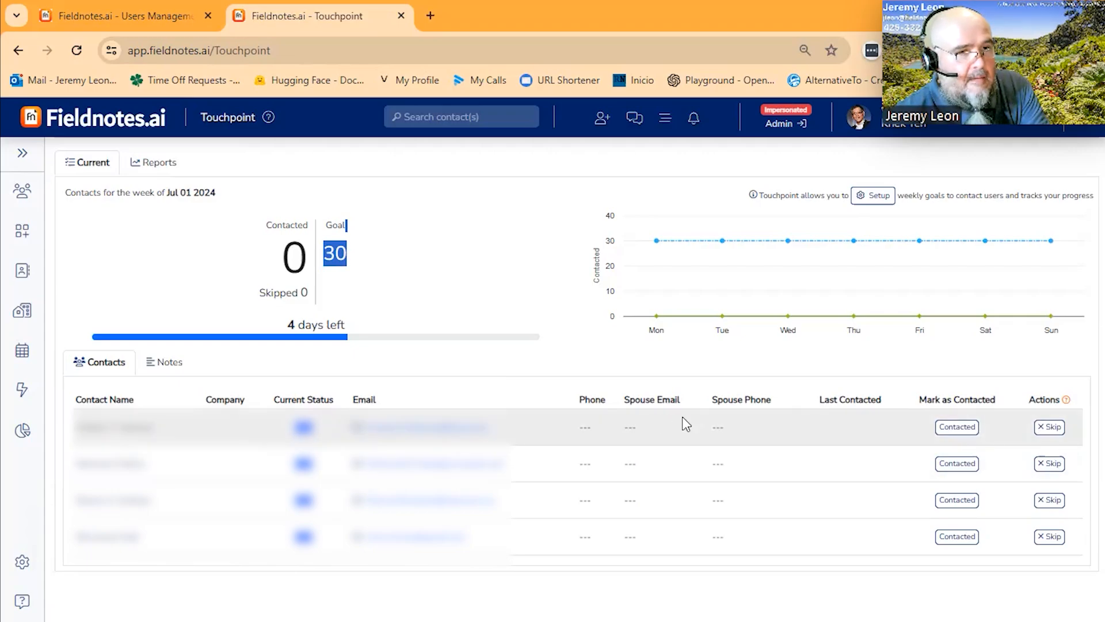
{"action": "mouse_move", "coordinate": [810, 305]}
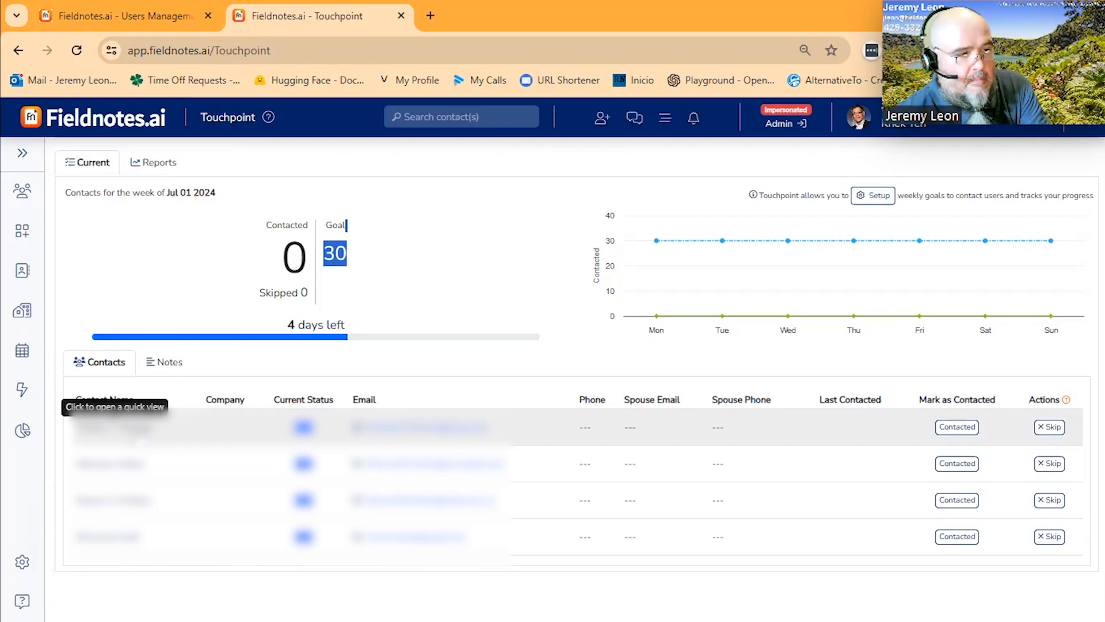
{"action": "left_click", "coordinate": [112, 427]}
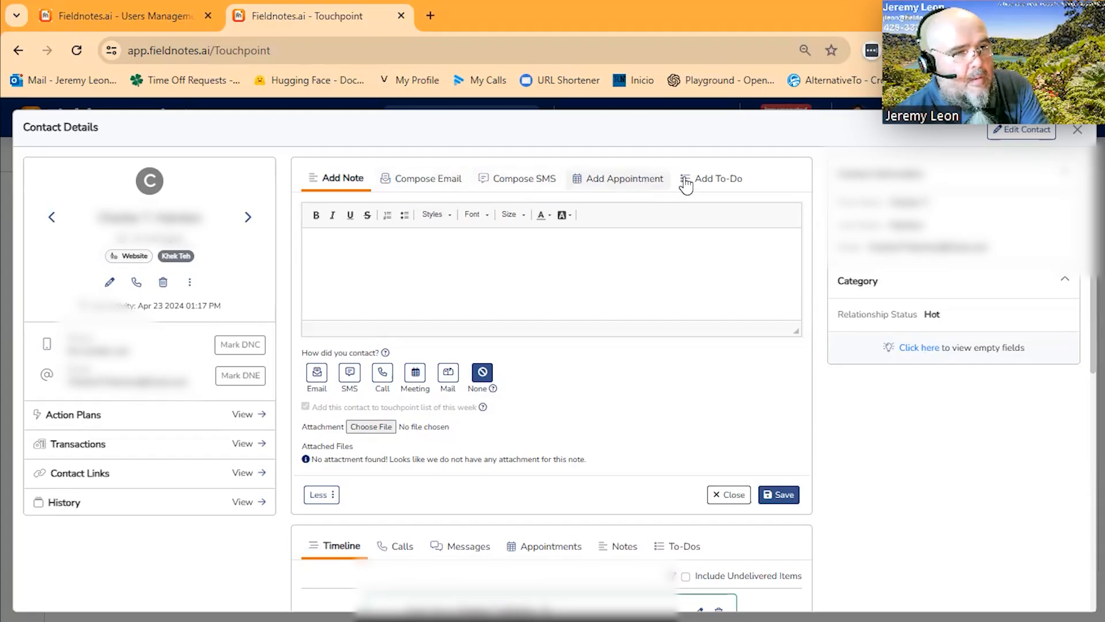
{"action": "scroll", "coordinate": [713, 190], "scroll_direction": "down", "scroll_amount": 1}
{"action": "scroll", "coordinate": [551, 345], "scroll_direction": "down", "scroll_amount": 6}
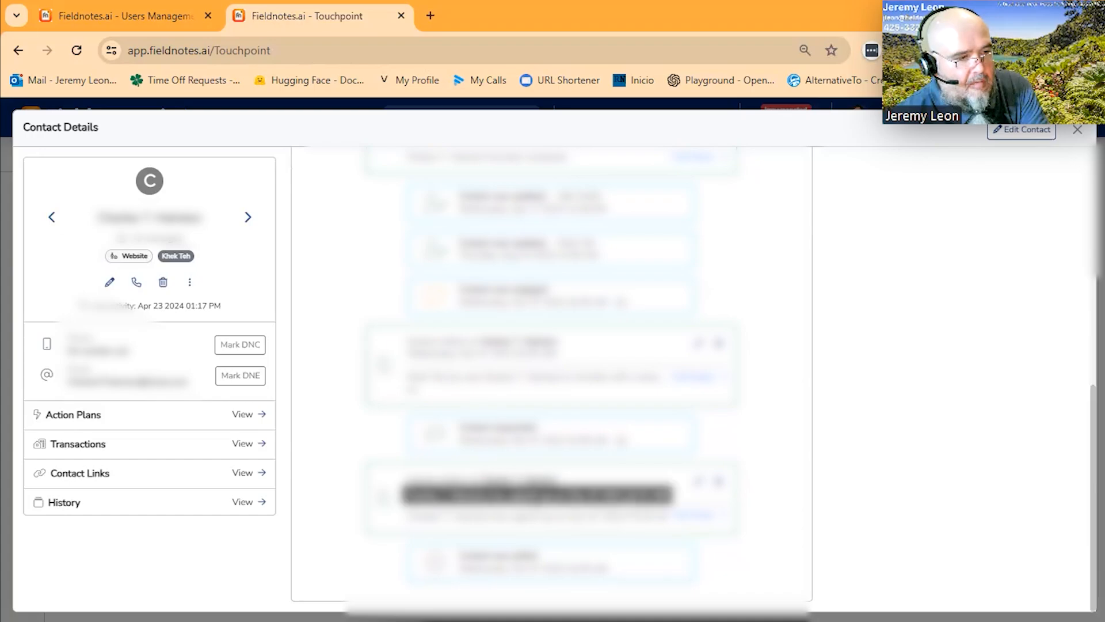
{"action": "scroll", "coordinate": [233, 453], "scroll_direction": "up", "scroll_amount": 2}
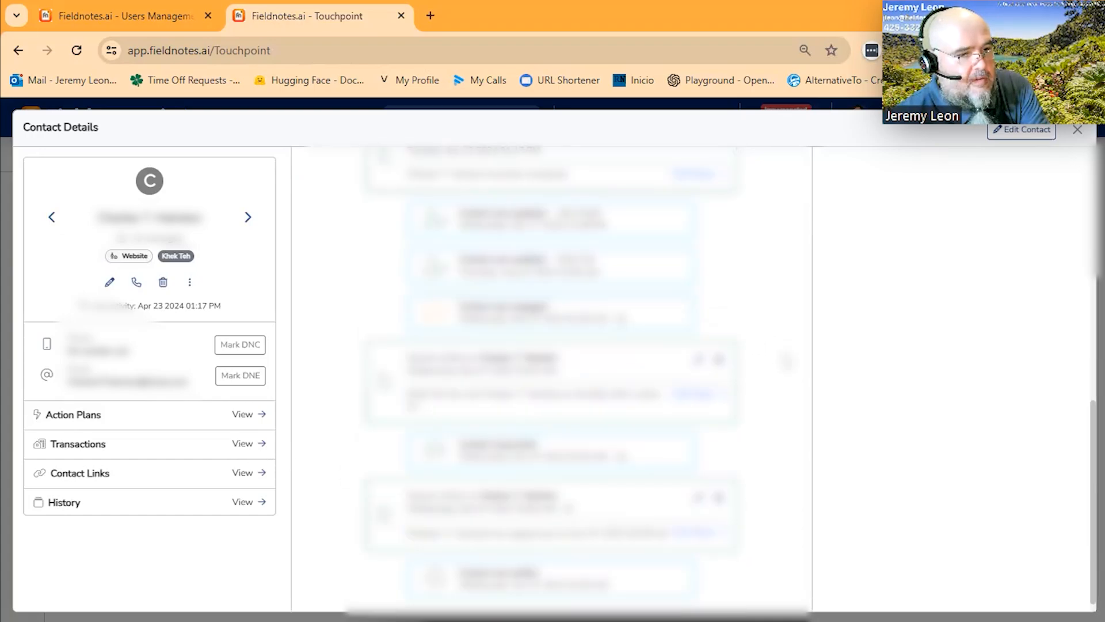
View the contact's transactions and contact links, and close the contact details
{"action": "scroll", "coordinate": [774, 389], "scroll_direction": "up", "scroll_amount": 4}
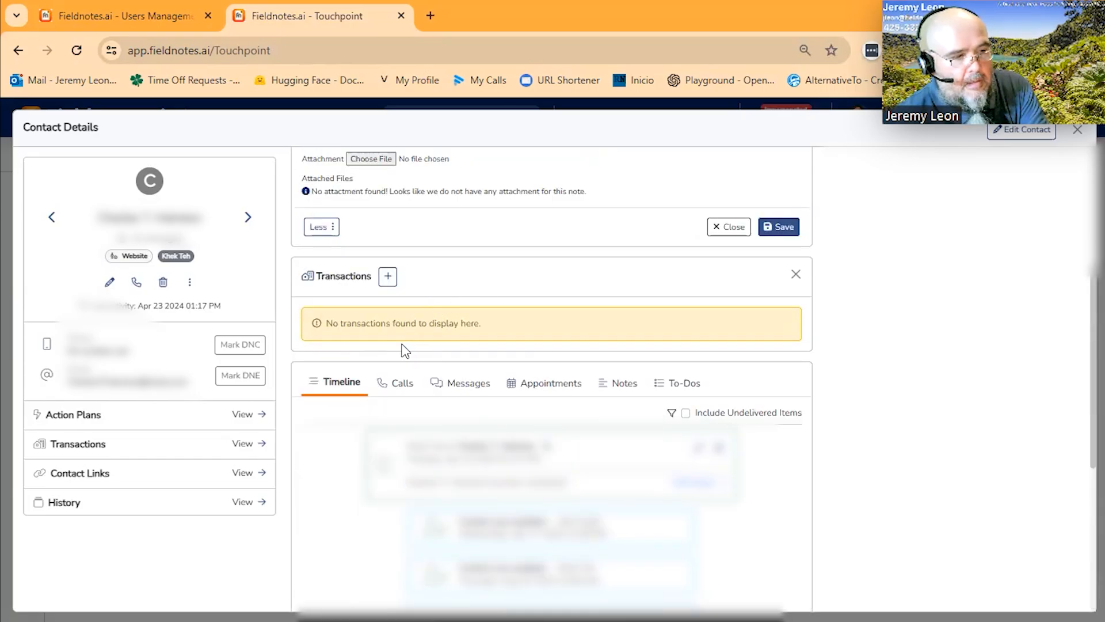
{"action": "left_click", "coordinate": [239, 481]}
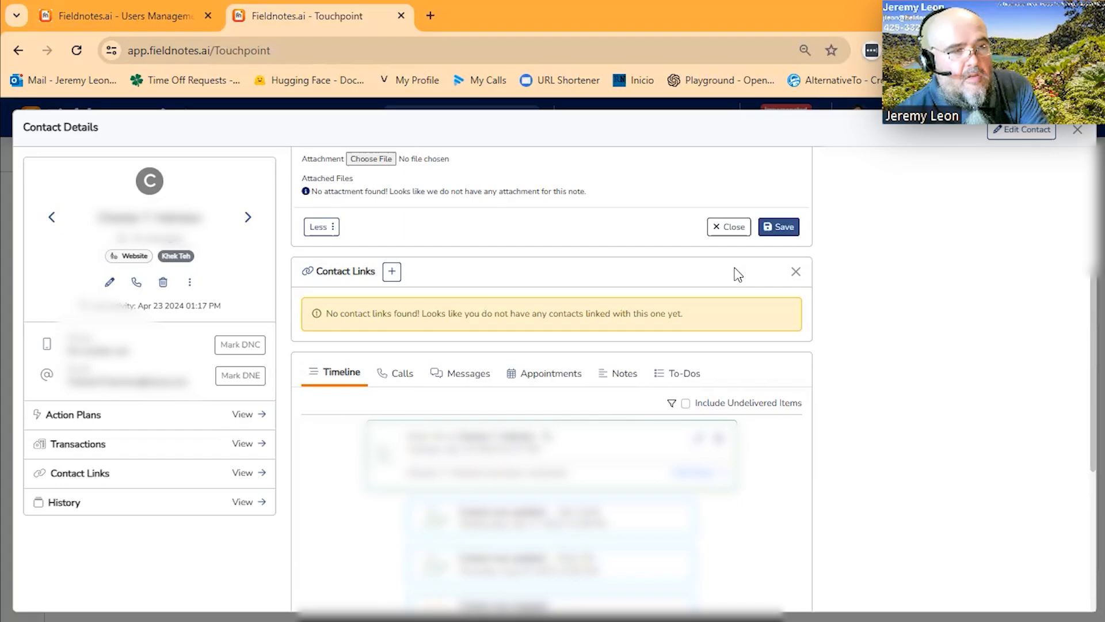
{"action": "left_click", "coordinate": [1075, 131]}
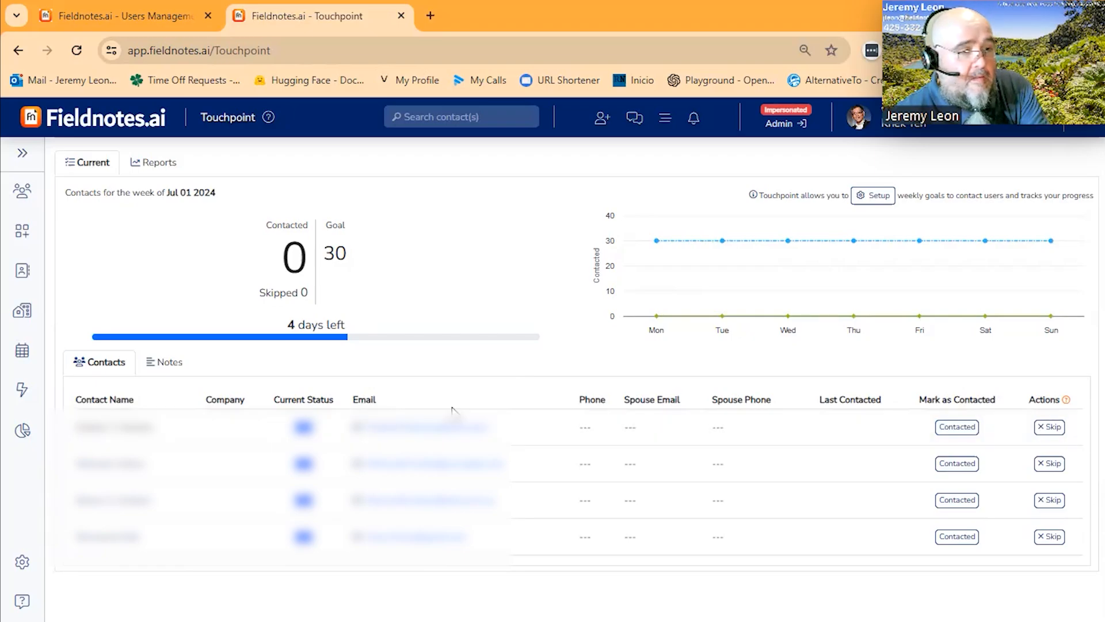
Mark the first listed contact as contacted, and open a meeting note with Call as the contact method before closing it
{"action": "left_click", "coordinate": [956, 435]}
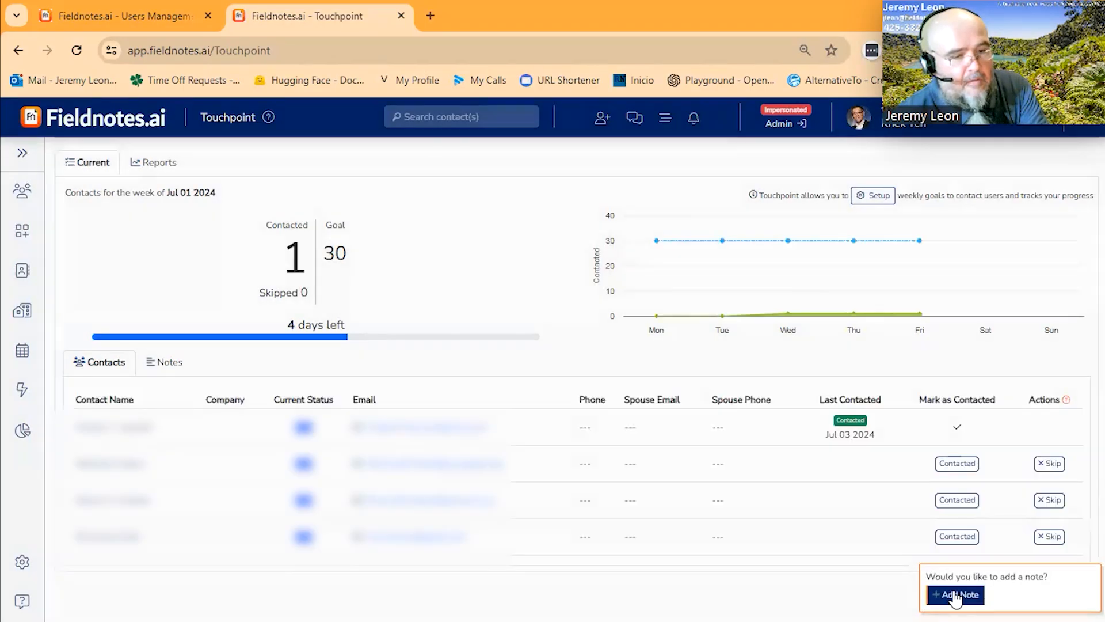
{"action": "left_click", "coordinate": [956, 594]}
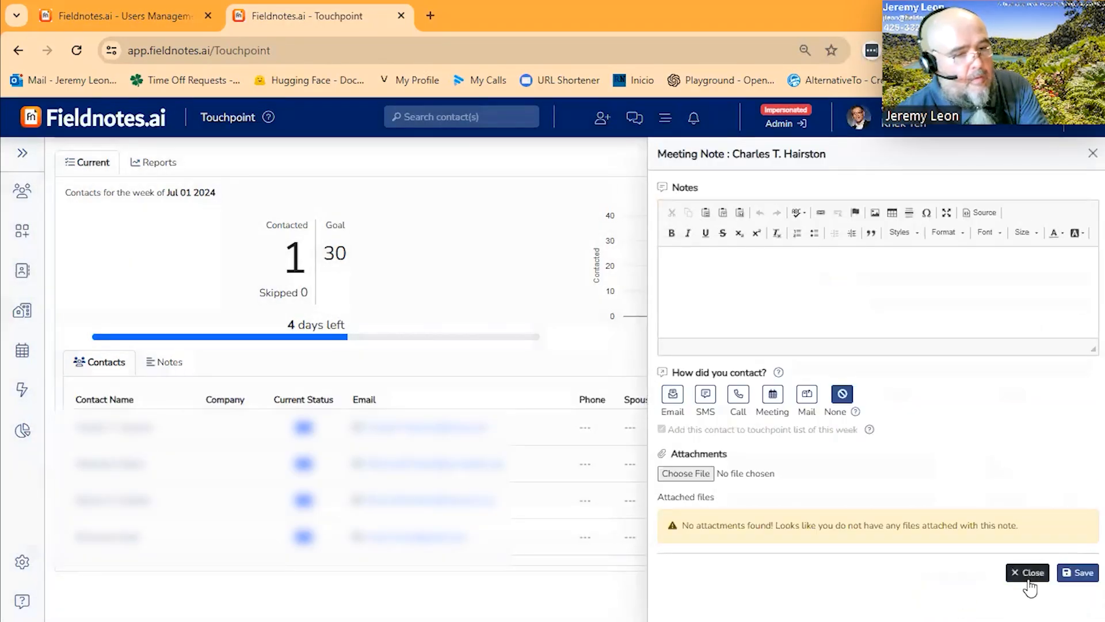
{"action": "left_click", "coordinate": [692, 272]}
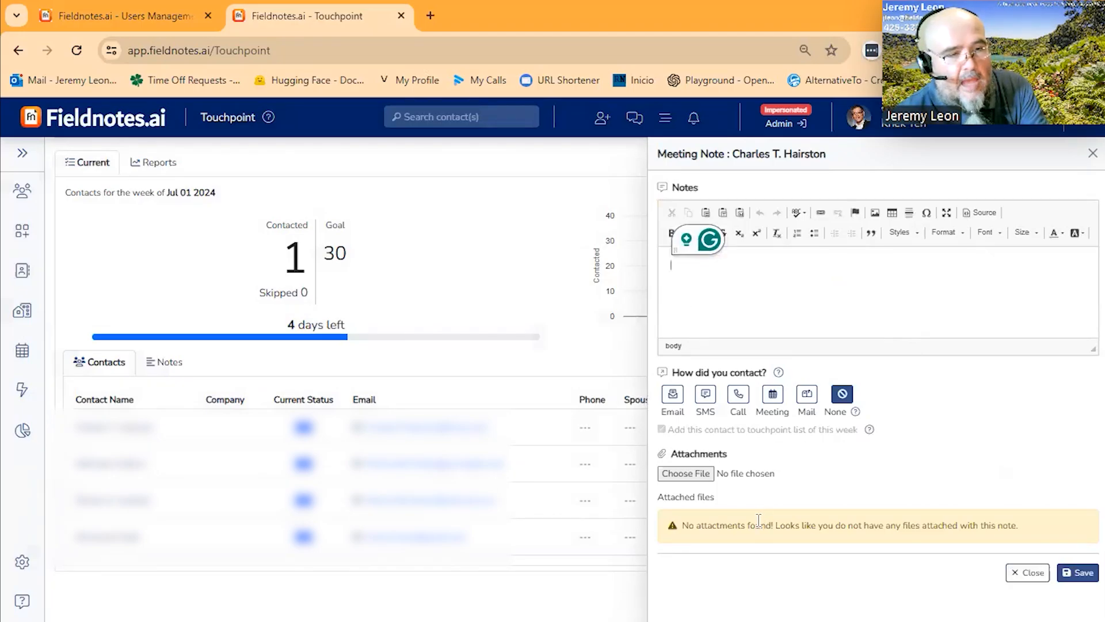
{"action": "left_click", "coordinate": [739, 395]}
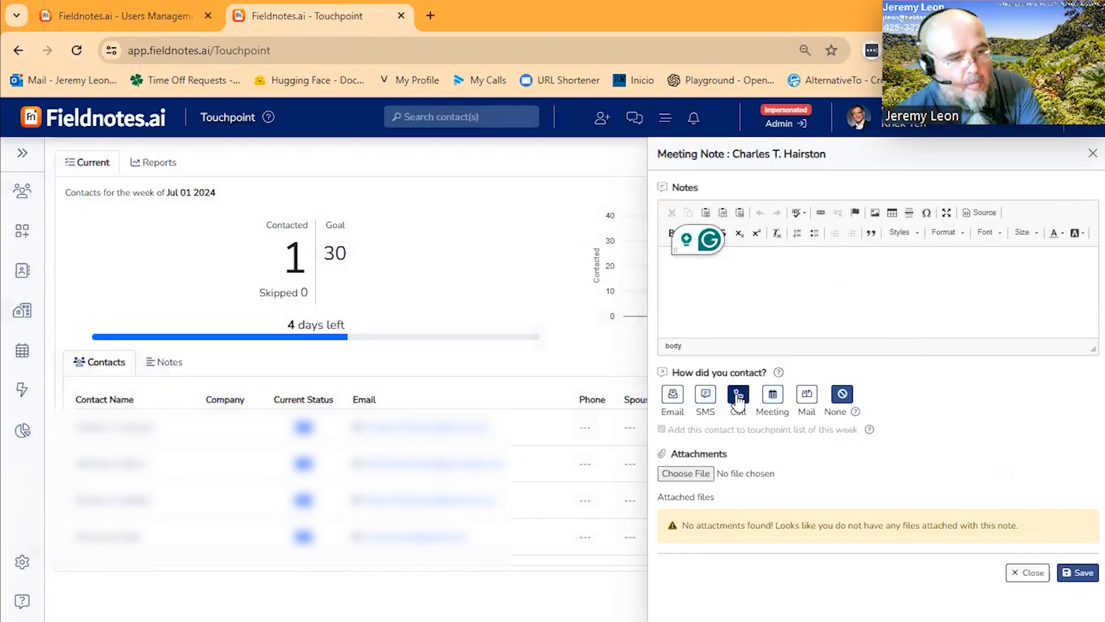
{"action": "left_click", "coordinate": [686, 473]}
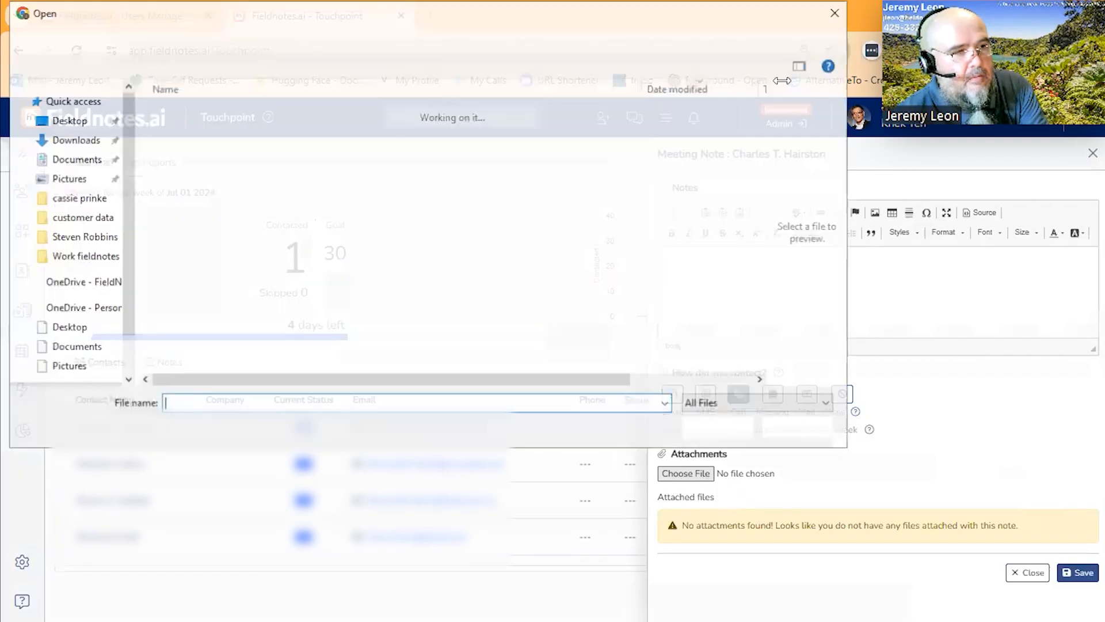
{"action": "left_click", "coordinate": [789, 427]}
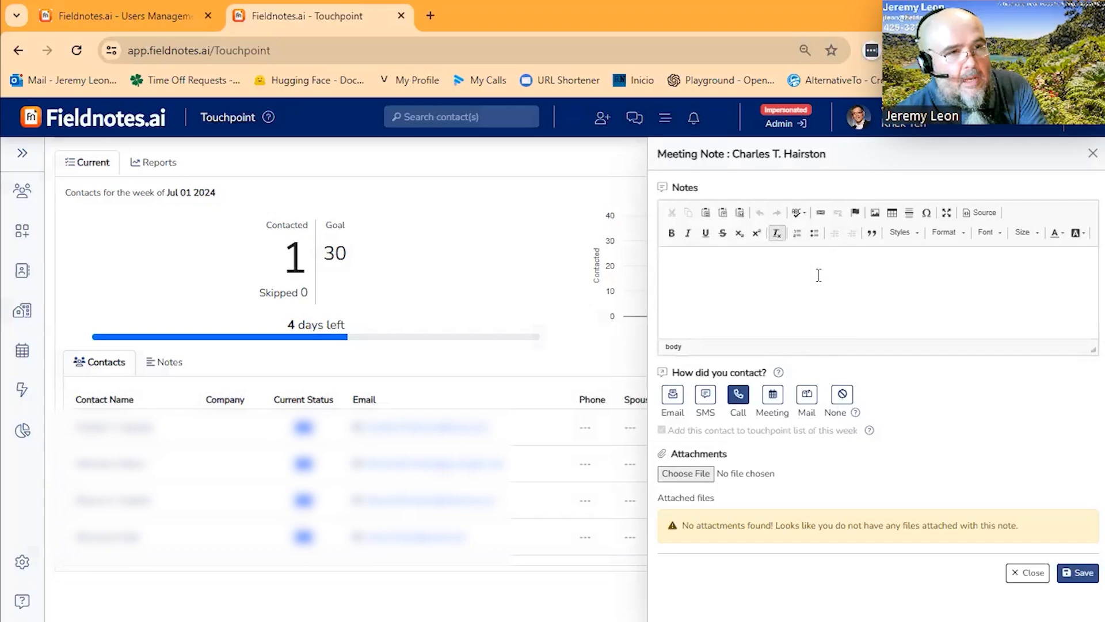
{"action": "left_click", "coordinate": [1082, 574]}
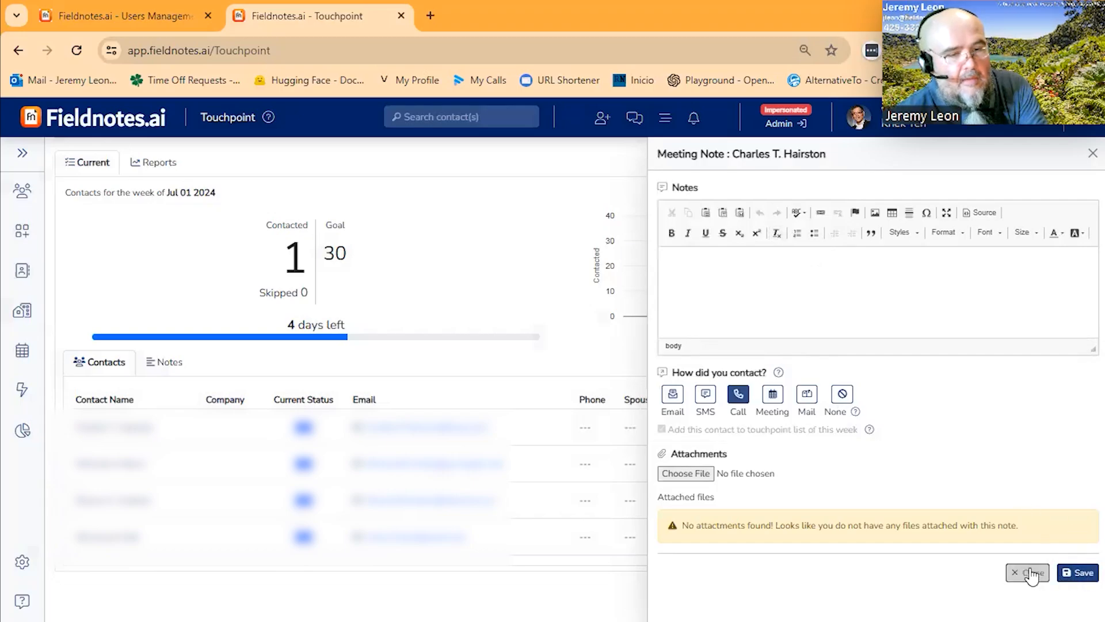
Skip the second listed contact for this week and open an email to the contact that takes its place
{"action": "left_click_drag", "start_coordinate": [822, 440], "coordinate": [882, 439]}
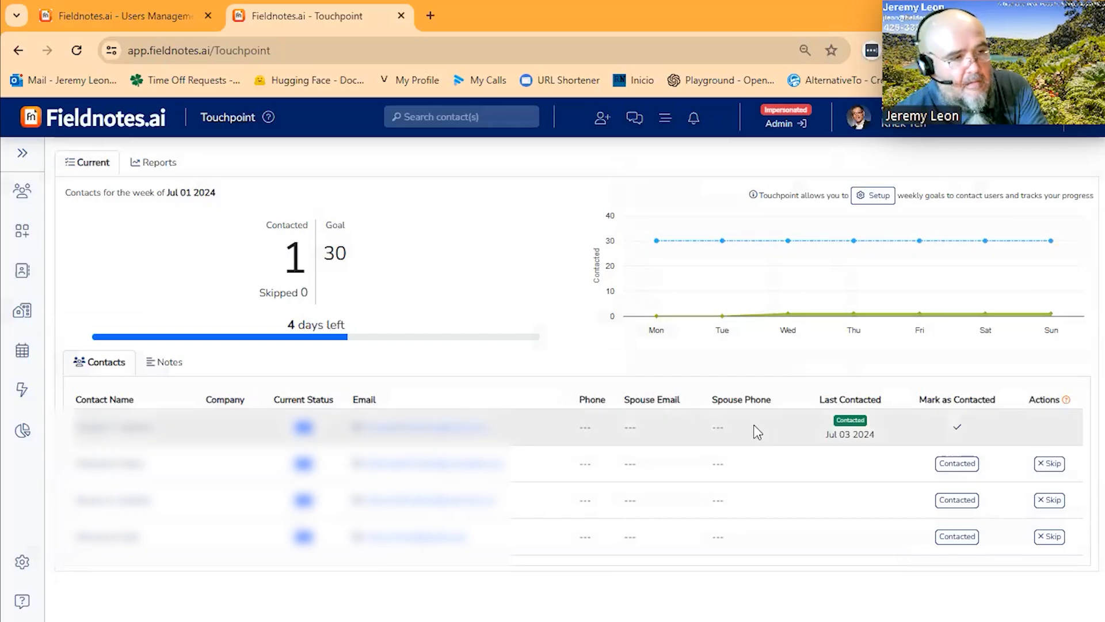
{"action": "left_click", "coordinate": [1048, 465]}
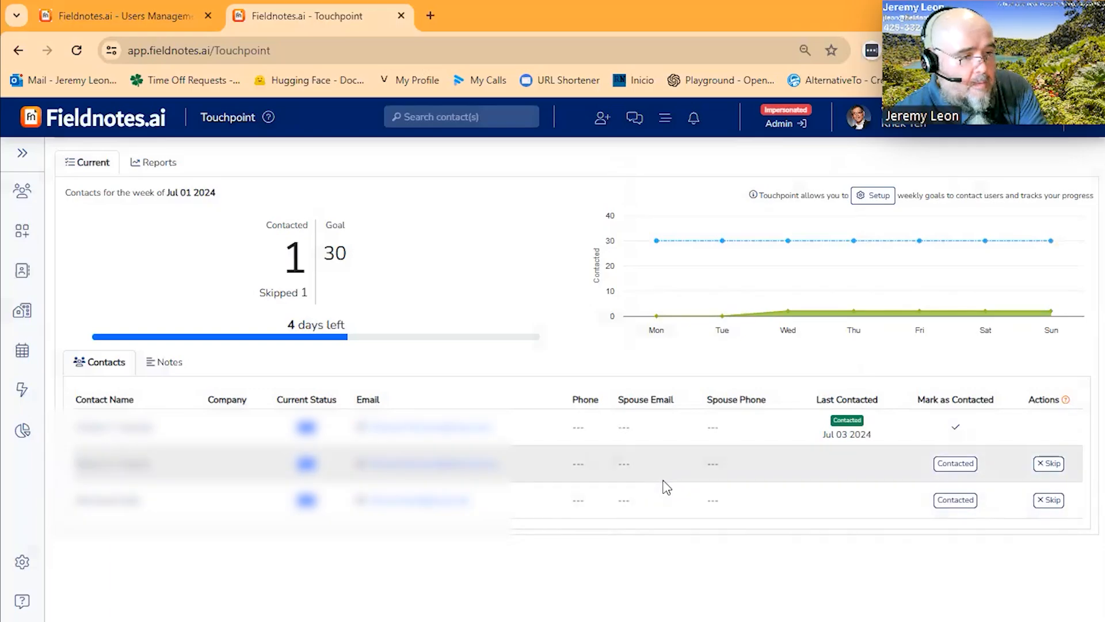
{"action": "left_click", "coordinate": [460, 464]}
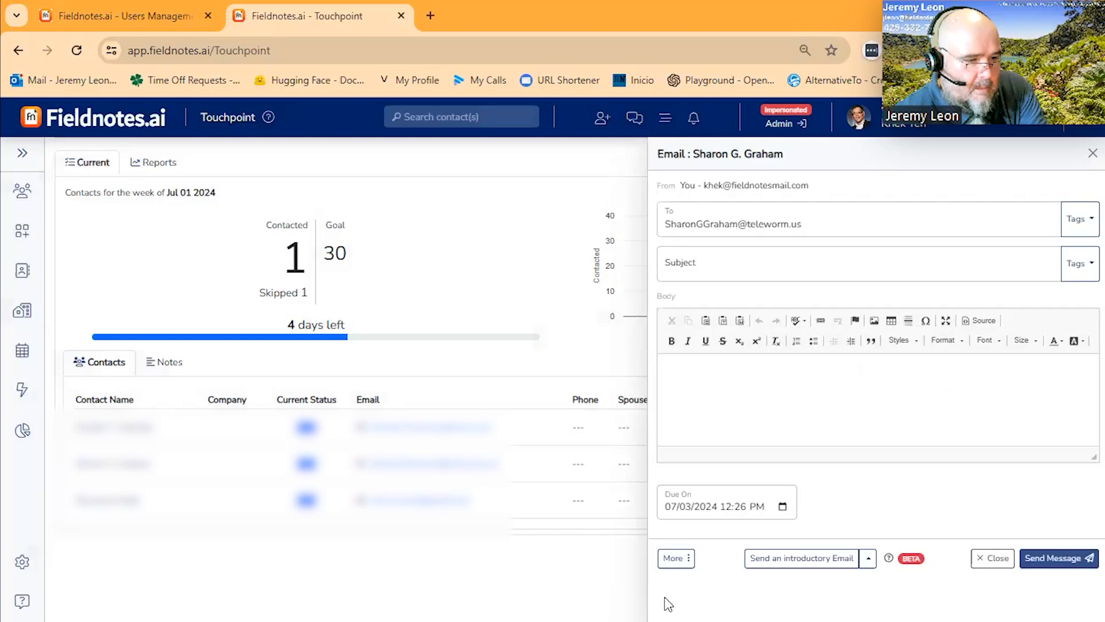
Look over the email's extra fields, template folders and ready-made message types such as follow up and referral, and close the email unsent
{"action": "left_click", "coordinate": [675, 558]}
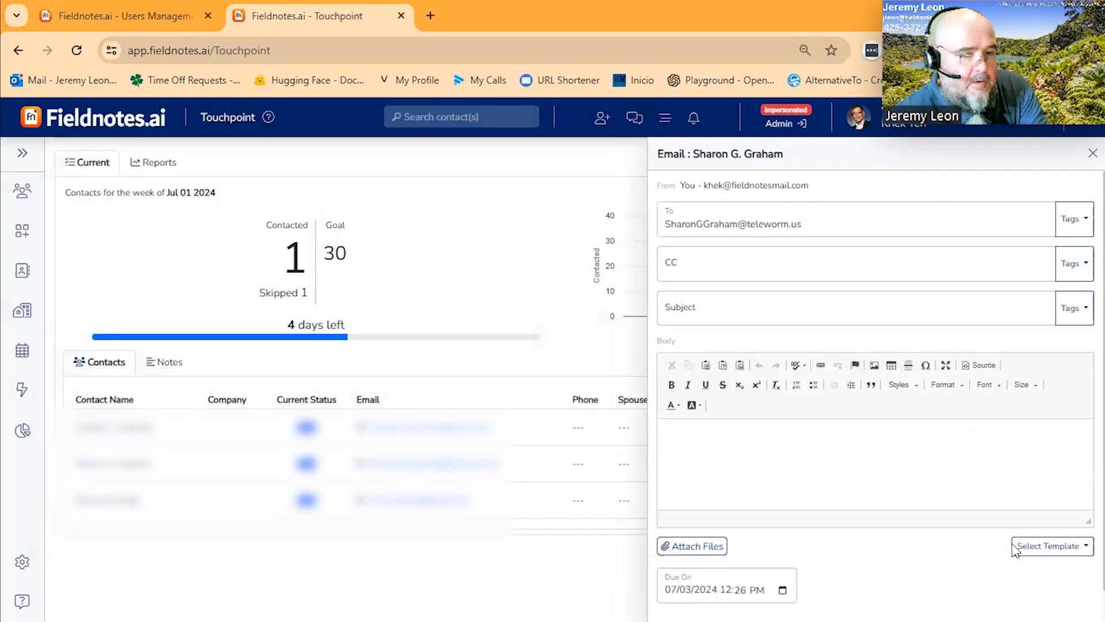
{"action": "left_click", "coordinate": [1049, 547]}
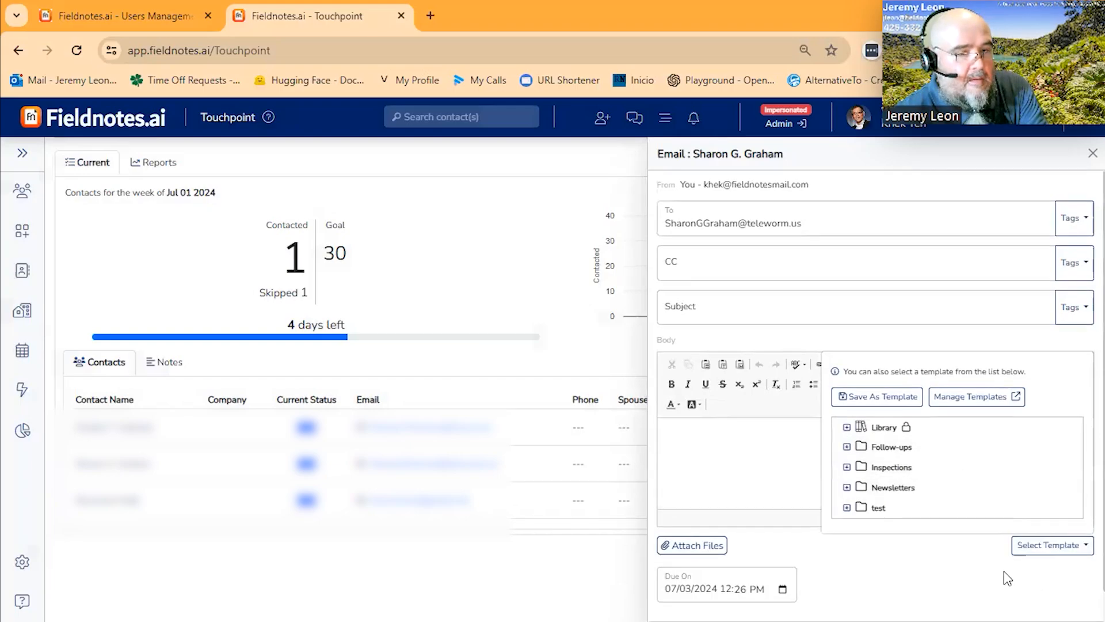
{"action": "scroll", "coordinate": [1036, 564], "scroll_direction": "down", "scroll_amount": 1}
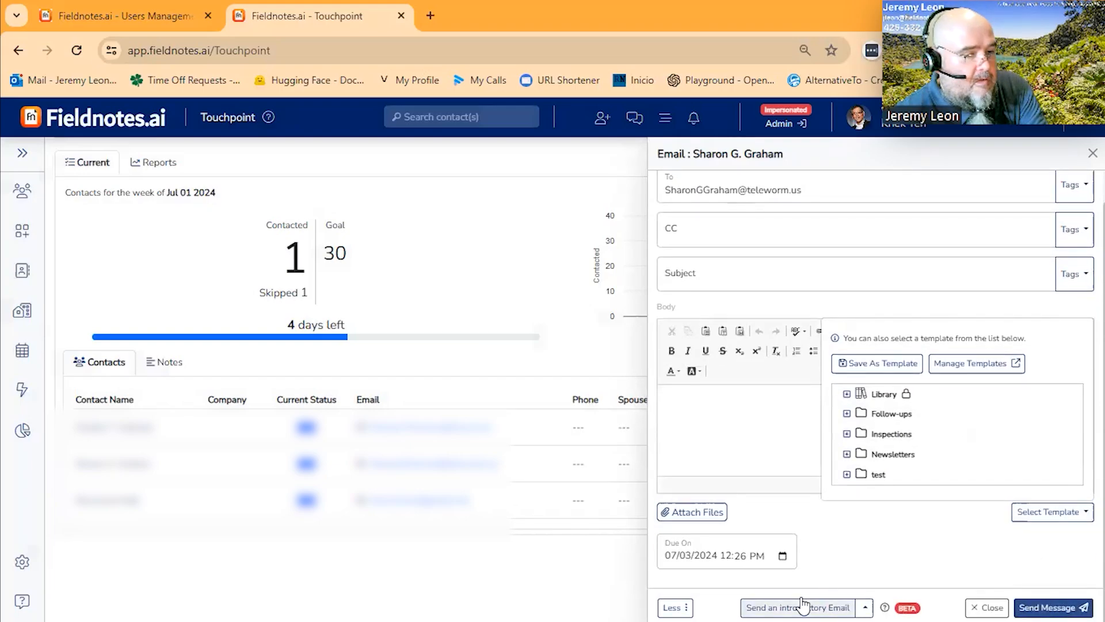
{"action": "left_click", "coordinate": [865, 607]}
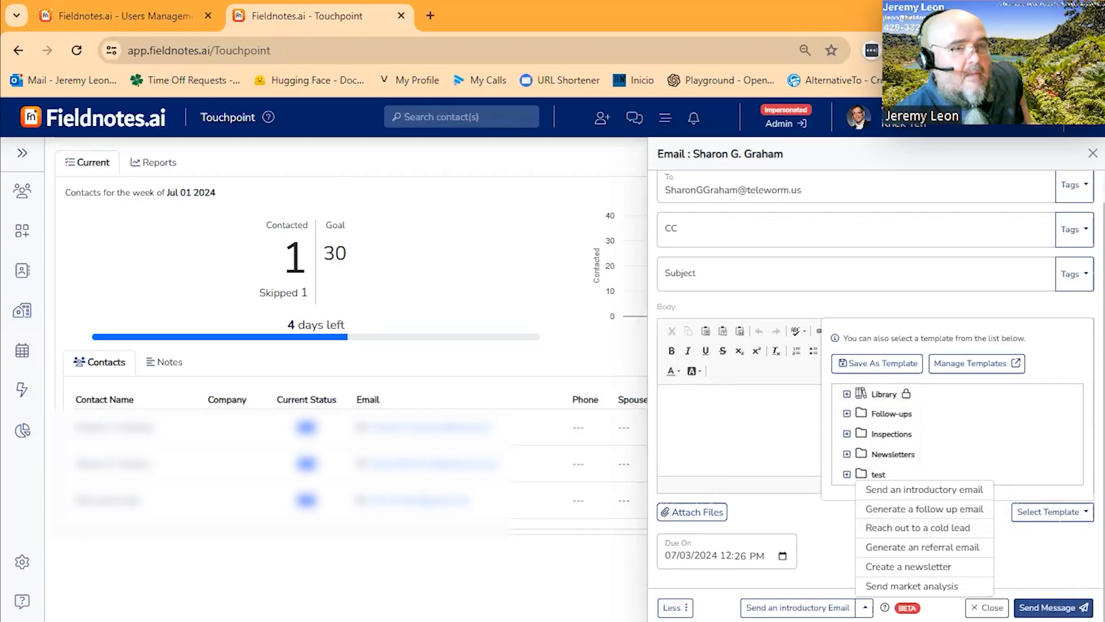
{"action": "left_click", "coordinate": [1092, 153]}
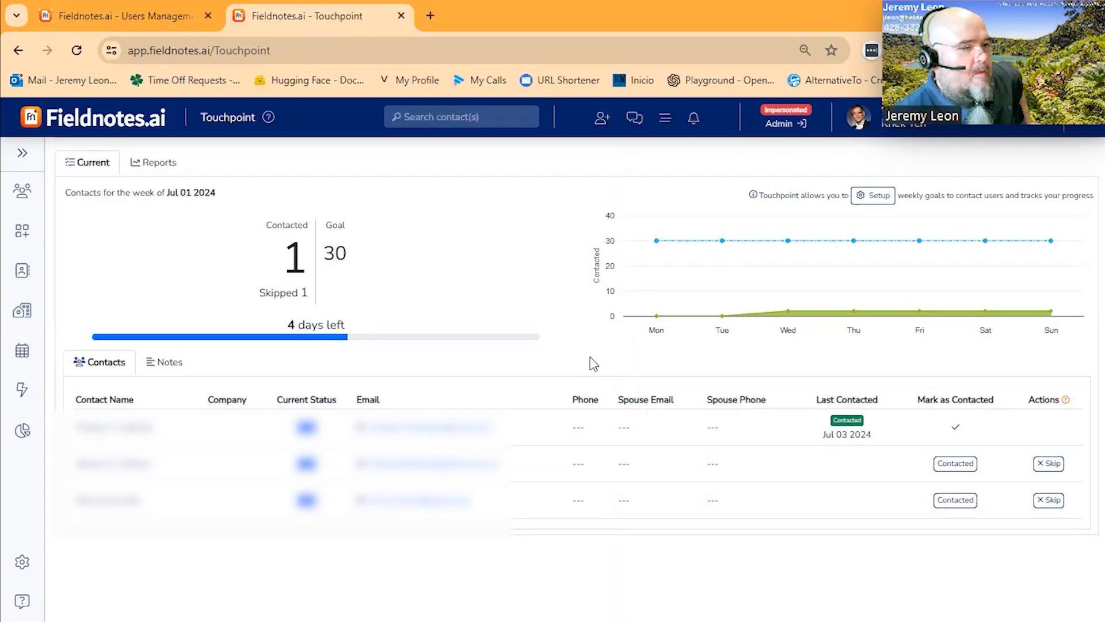
Look through the contacts and notes in the Touchpoint report for the week of Jun 24 2024
{"action": "double_click", "coordinate": [350, 257]}
{"action": "left_click", "coordinate": [165, 166]}
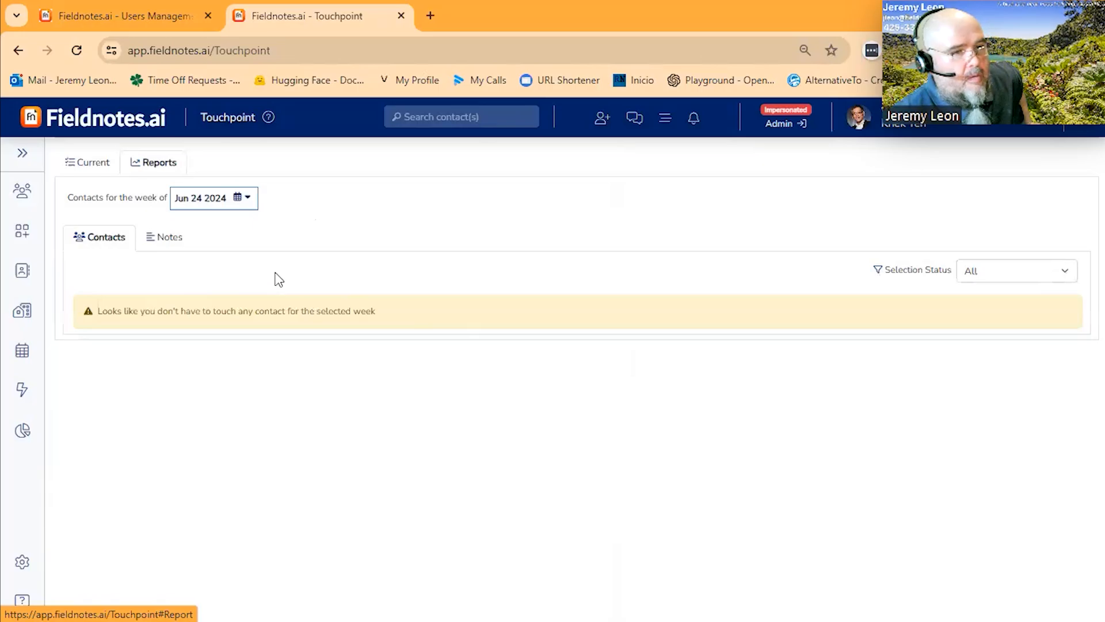
{"action": "left_click", "coordinate": [167, 237]}
{"action": "left_click", "coordinate": [95, 237]}
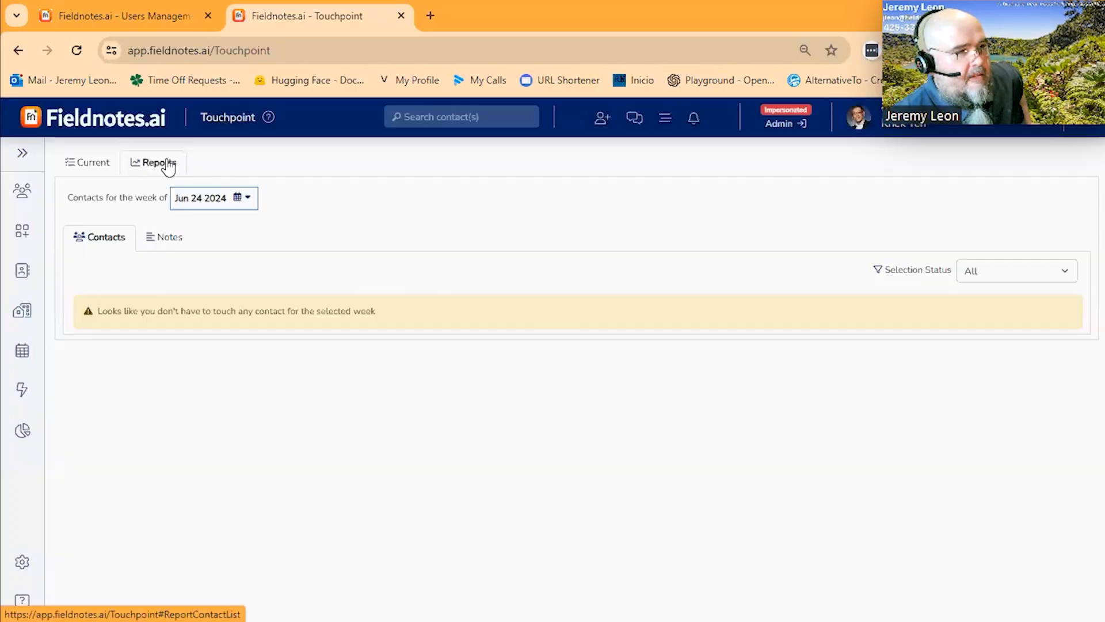
{"action": "left_click", "coordinate": [164, 241]}
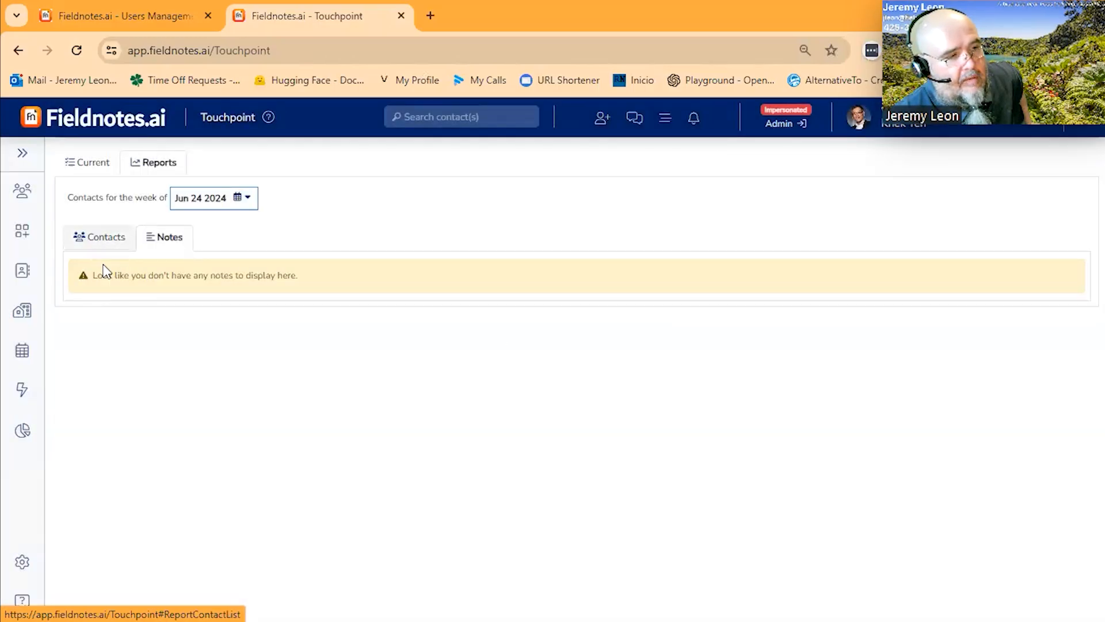
Return to the current week, read its notes, and go back to its contact list
{"action": "left_click", "coordinate": [89, 164]}
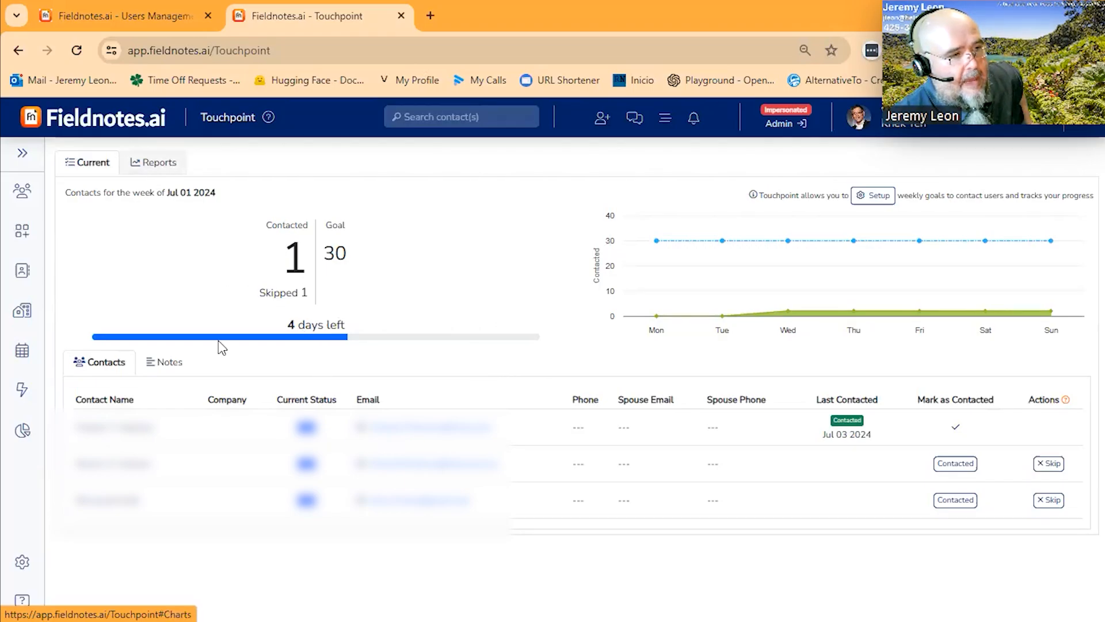
{"action": "left_click", "coordinate": [164, 362]}
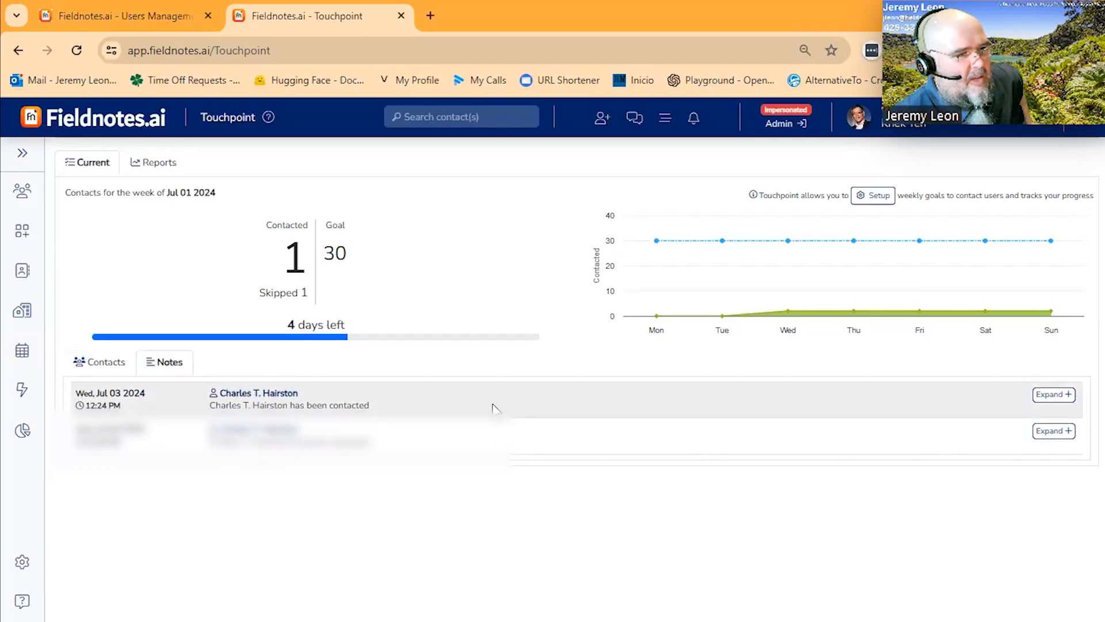
{"action": "left_click", "coordinate": [107, 361]}
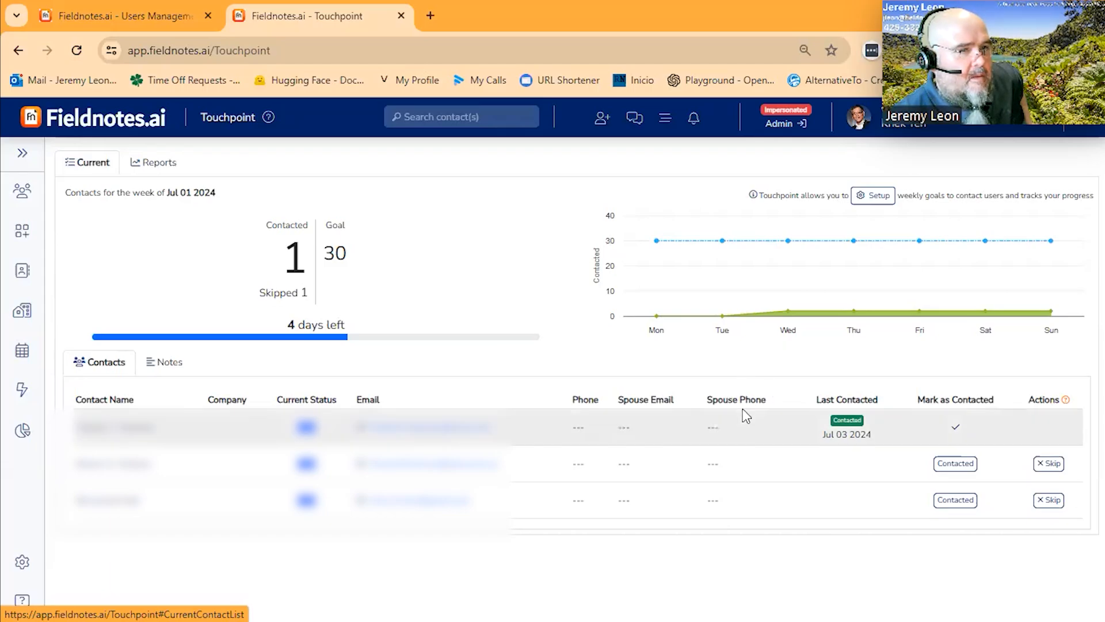
Open the advanced Touchpoint setup and set the newsletter, Active and Hot leads per week to 0
{"action": "left_click", "coordinate": [873, 195]}
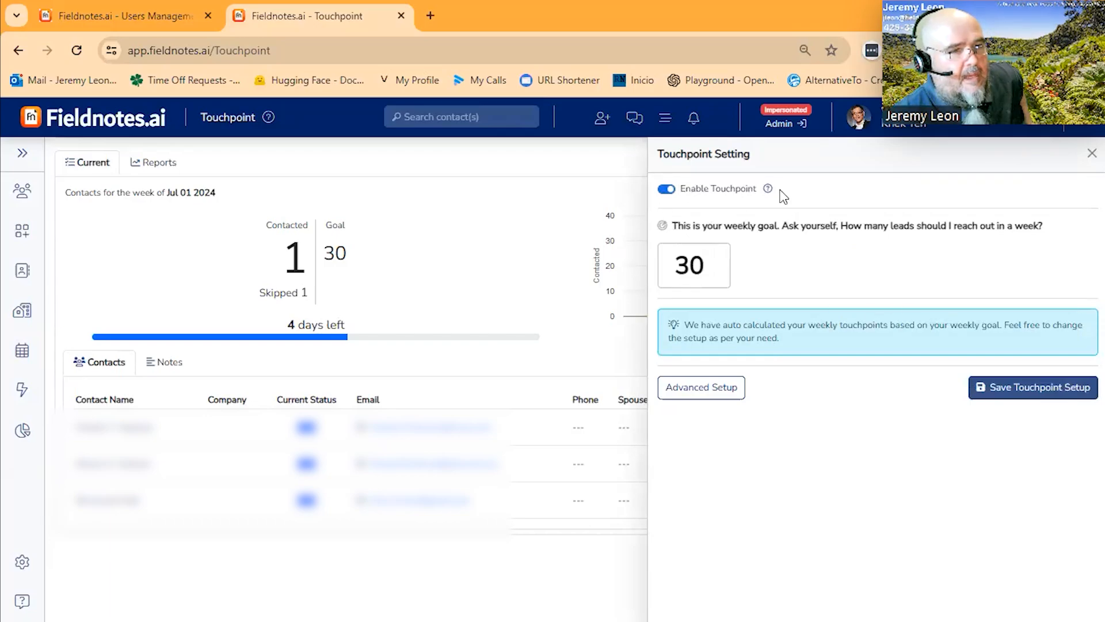
{"action": "left_click", "coordinate": [732, 388]}
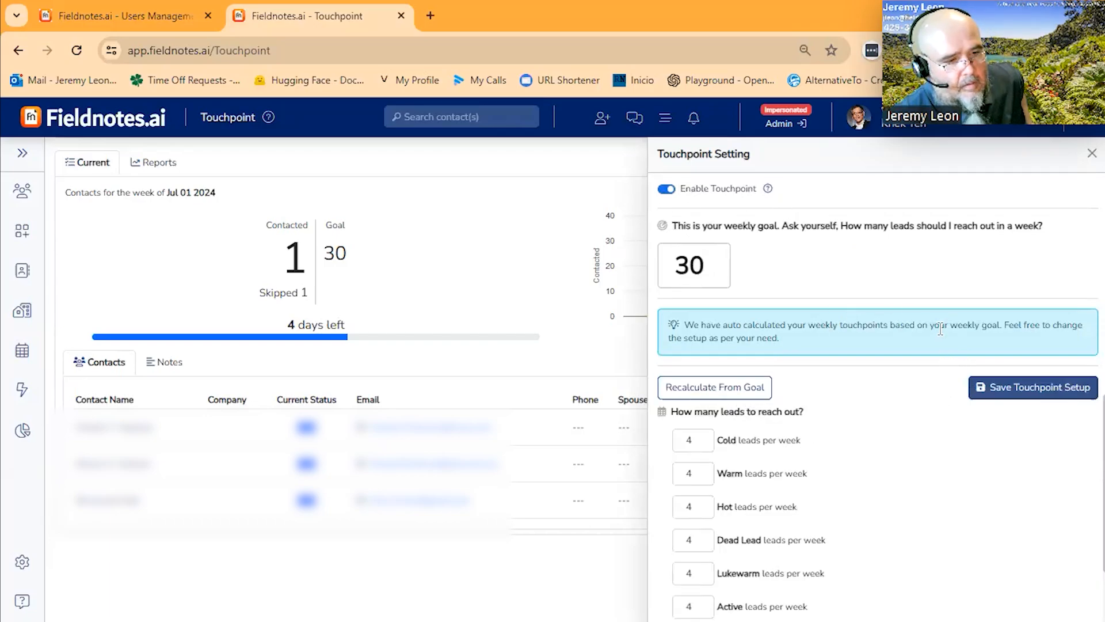
{"action": "scroll", "coordinate": [793, 430], "scroll_direction": "down", "scroll_amount": 2}
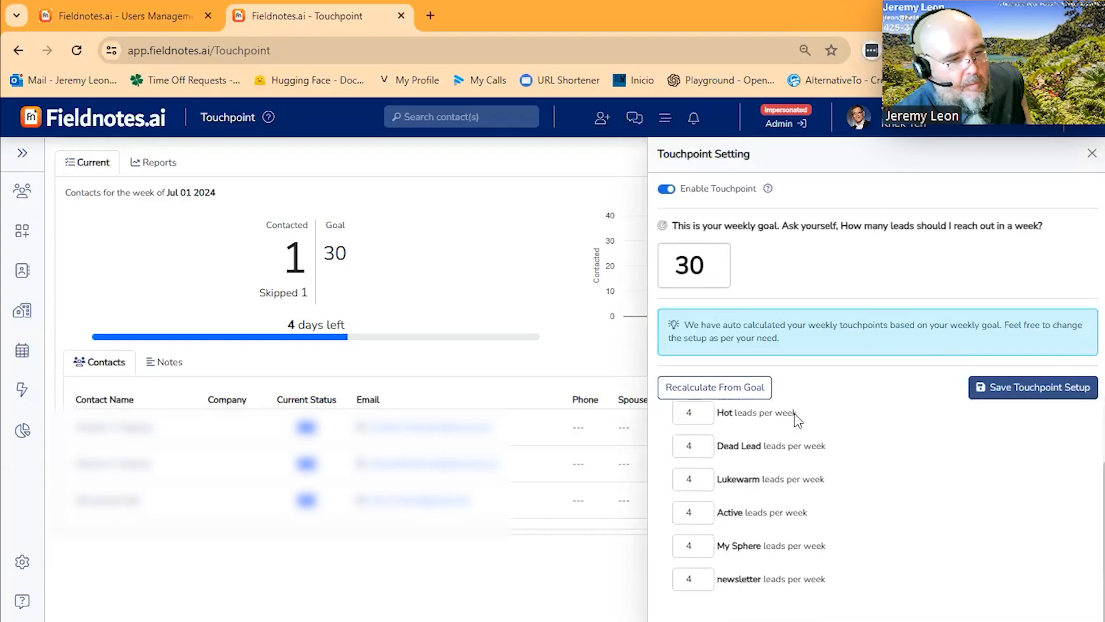
{"action": "double_click", "coordinate": [691, 580]}
{"action": "type", "text": "0"}
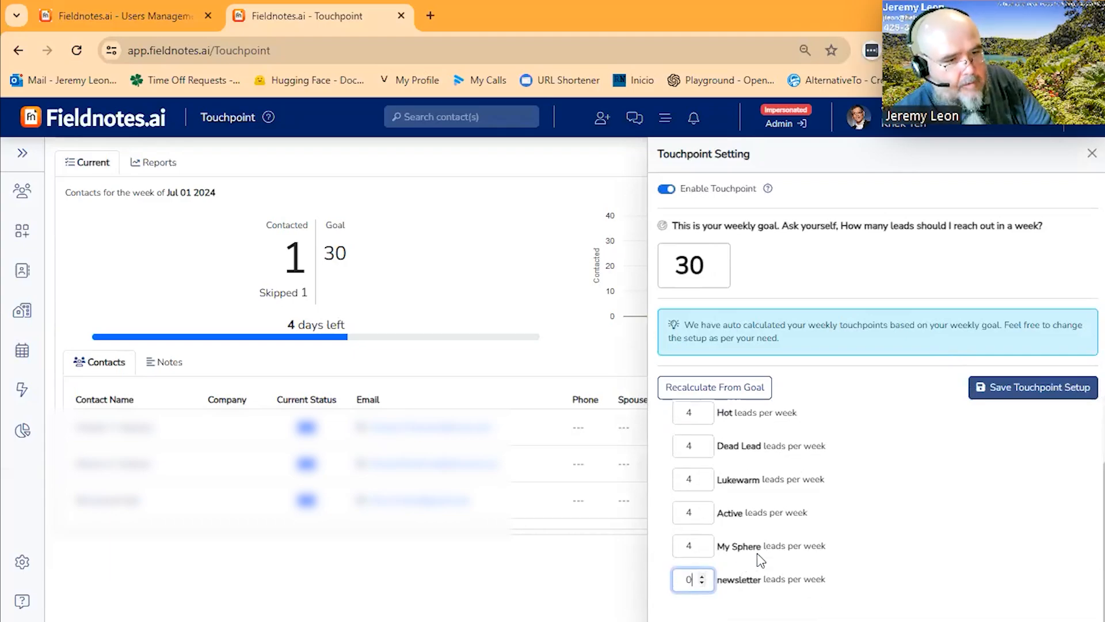
{"action": "double_click", "coordinate": [691, 513]}
{"action": "type", "text": "0"}
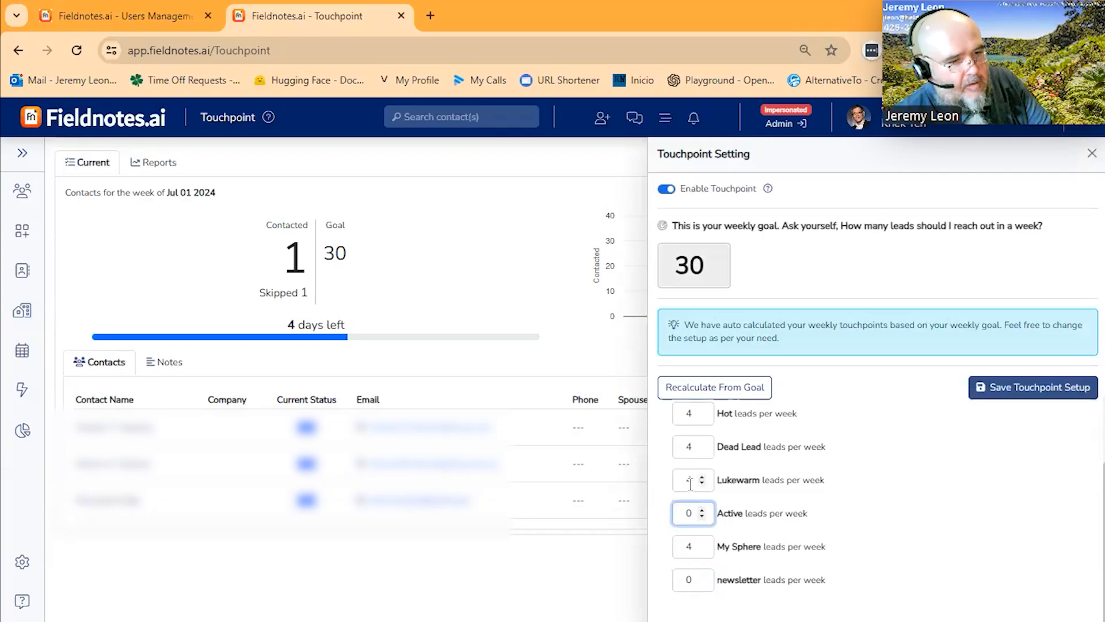
{"action": "scroll", "coordinate": [697, 448], "scroll_direction": "up", "scroll_amount": 2}
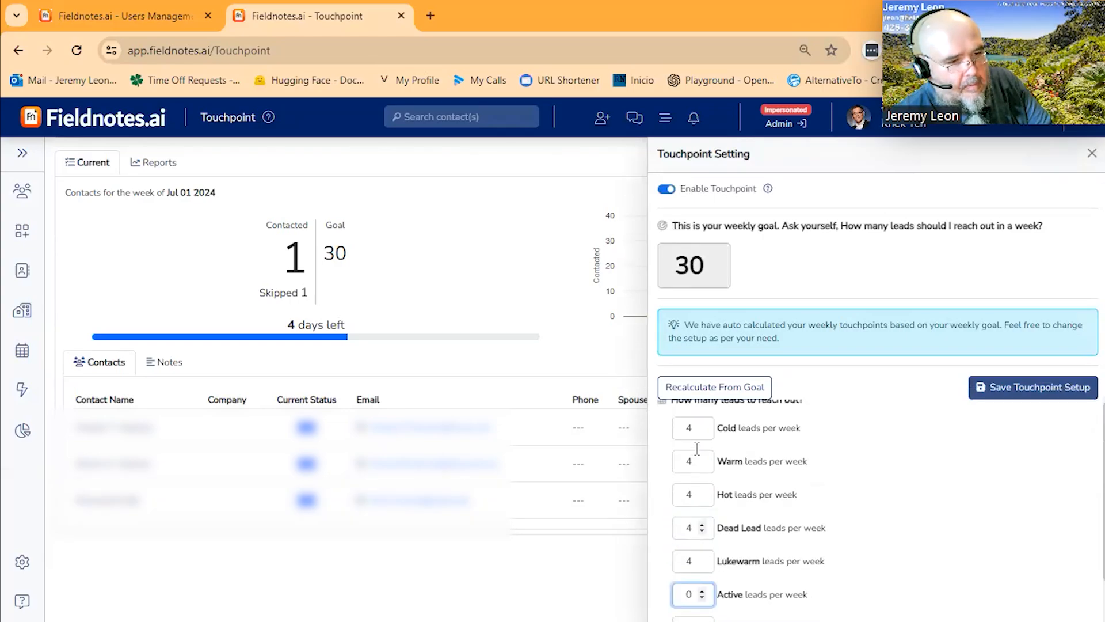
{"action": "left_click_drag", "start_coordinate": [693, 494], "coordinate": [668, 499]}
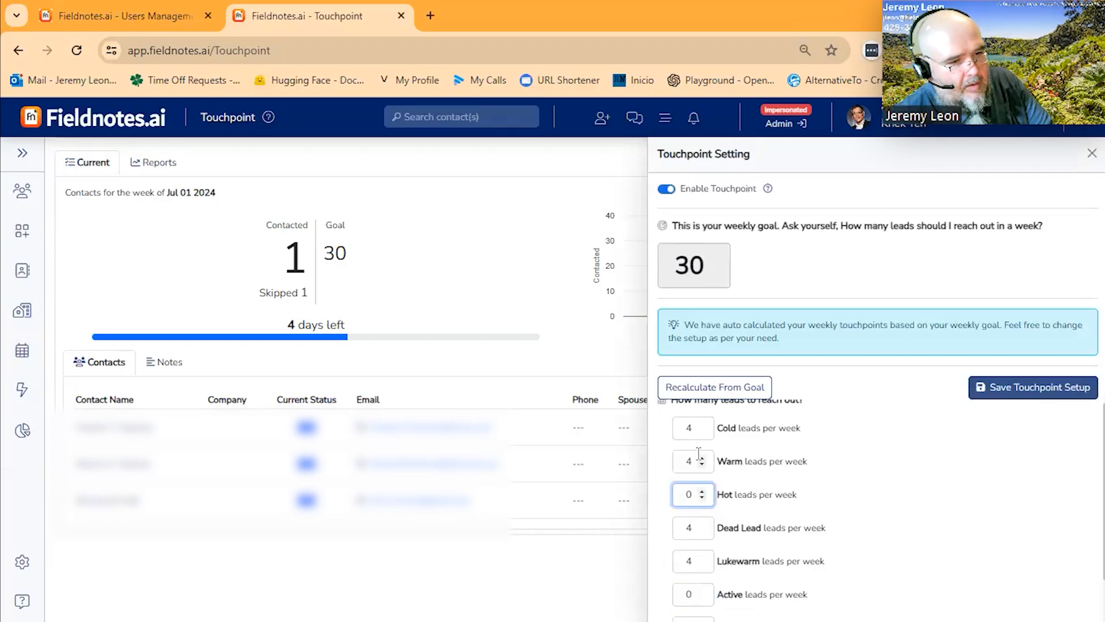
Look over the leads per week set for each status from Cold to newsletter against the weekly goal
{"action": "scroll", "coordinate": [698, 452], "scroll_direction": "up", "scroll_amount": 1}
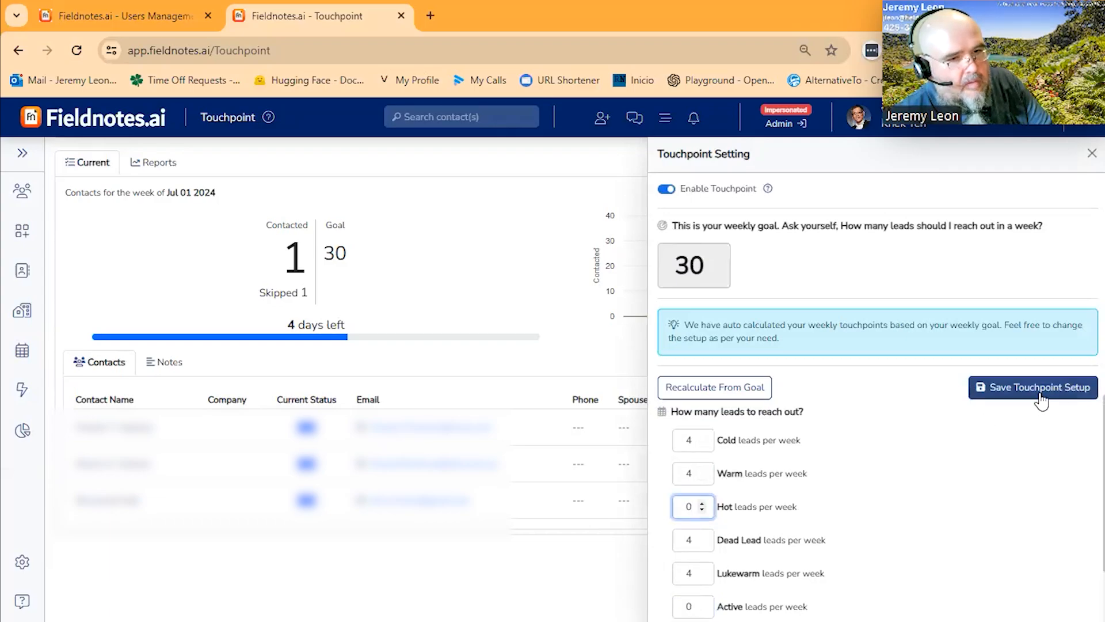
{"action": "scroll", "coordinate": [760, 443], "scroll_direction": "down", "scroll_amount": 3}
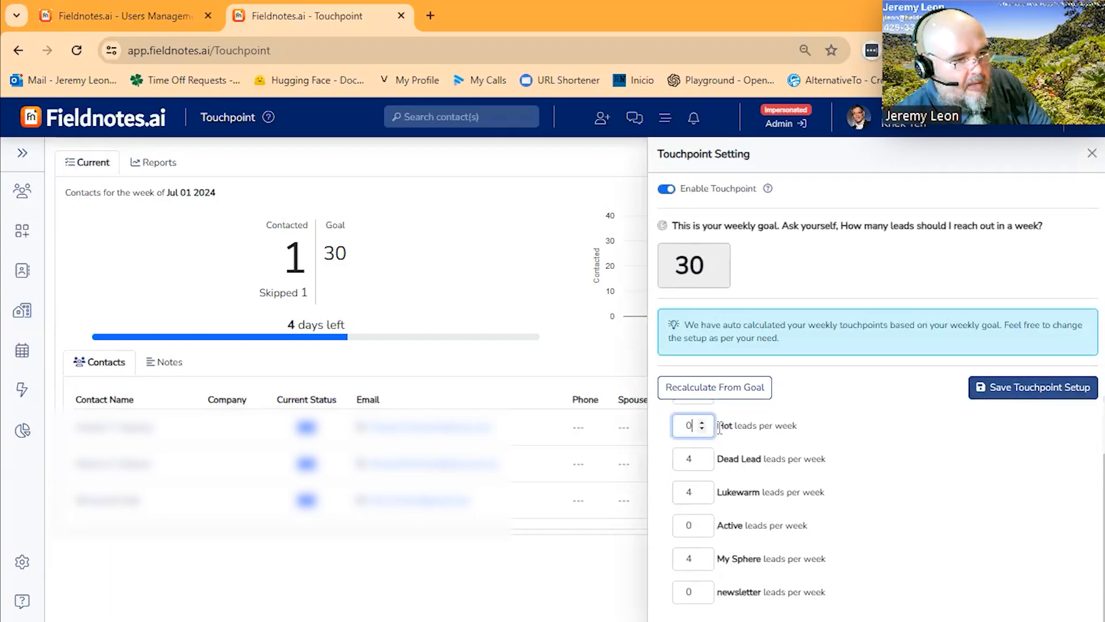
{"action": "scroll", "coordinate": [748, 431], "scroll_direction": "up", "scroll_amount": 3}
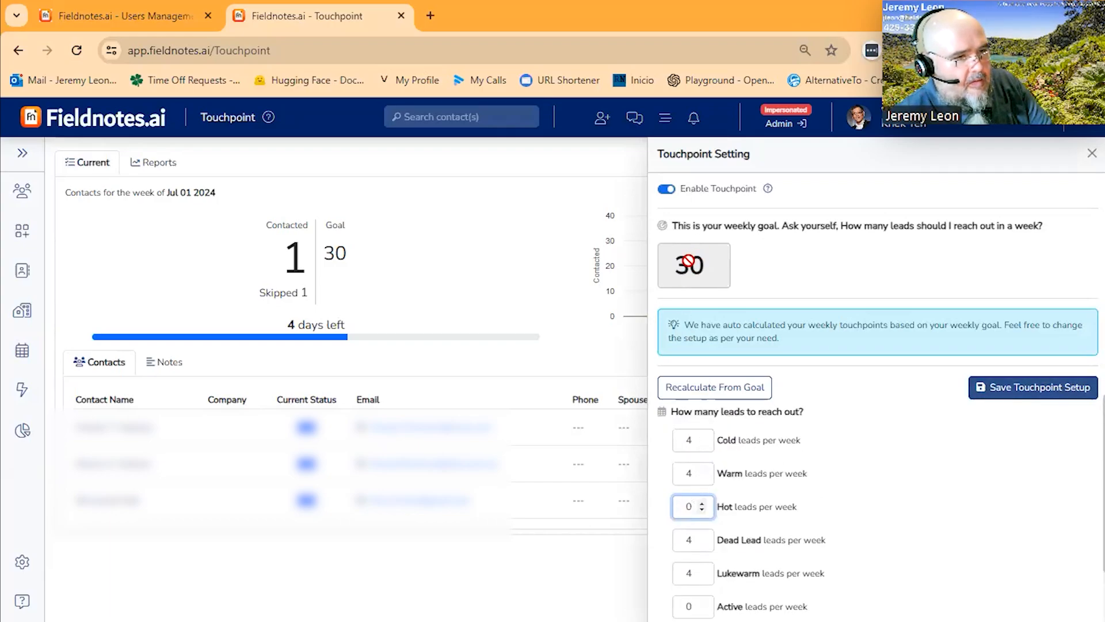
{"action": "double_click", "coordinate": [691, 441]}
{"action": "scroll", "coordinate": [753, 479], "scroll_direction": "down", "scroll_amount": 2}
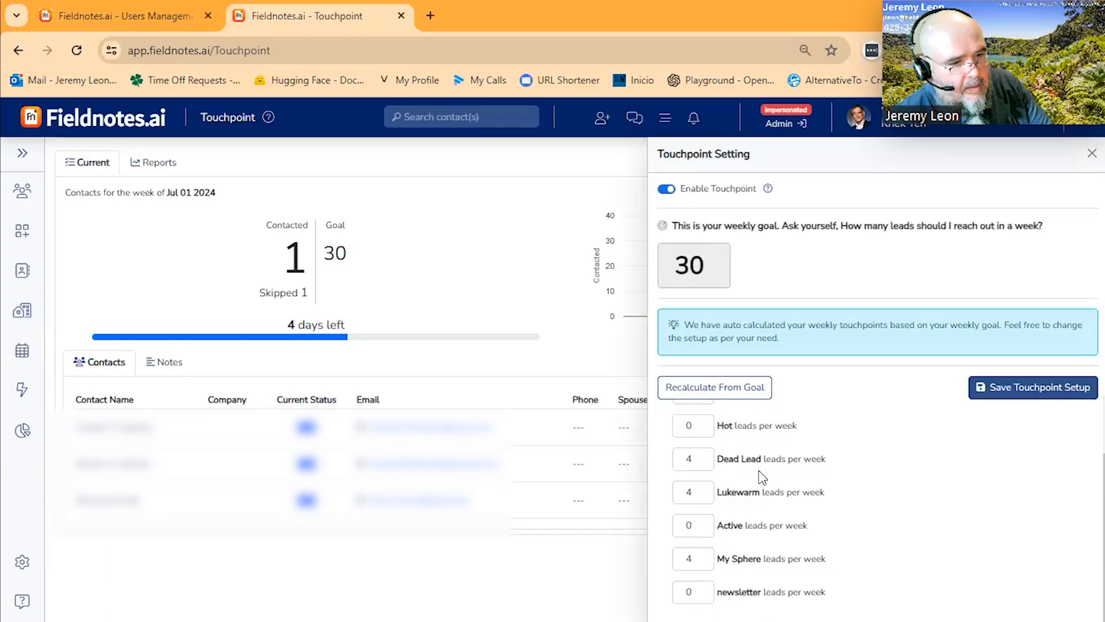
{"action": "scroll", "coordinate": [797, 512], "scroll_direction": "up", "scroll_amount": 2}
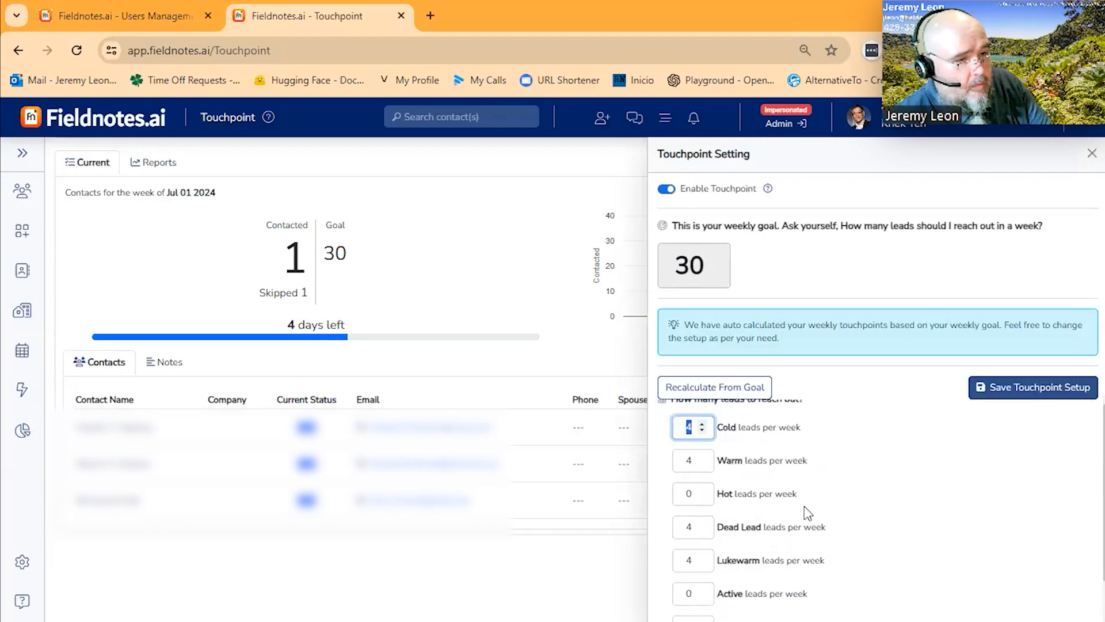
{"action": "scroll", "coordinate": [808, 512], "scroll_direction": "down", "scroll_amount": 2}
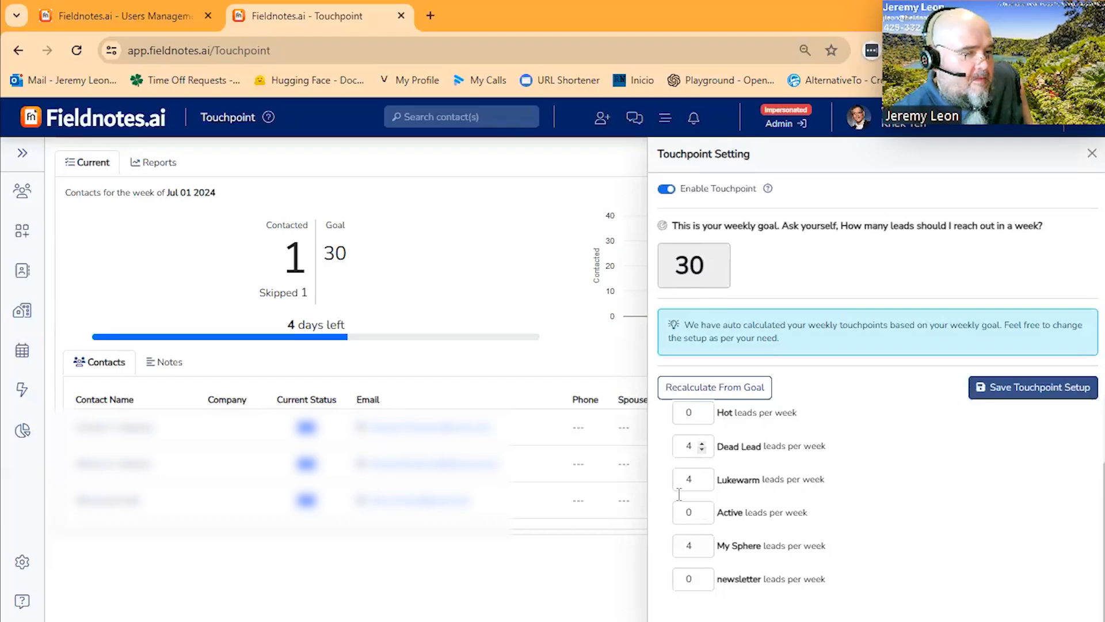
{"action": "double_click", "coordinate": [688, 515]}
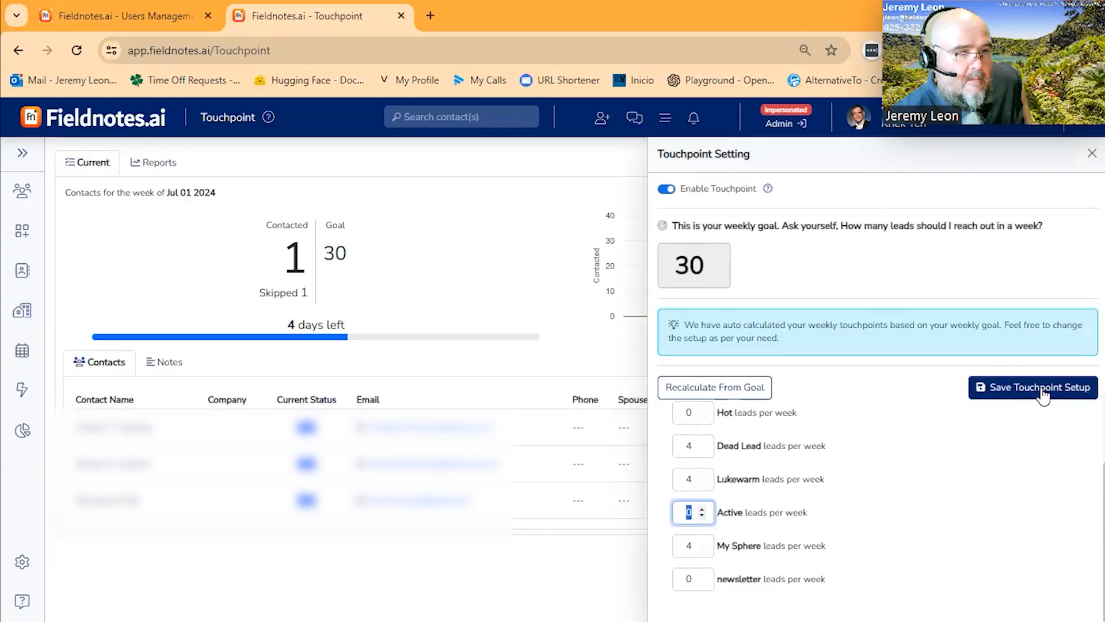
Recalculate the leads per status from the weekly goal, with newsletter leads at 0 and My Sphere leads at 4 per week
{"action": "left_click", "coordinate": [756, 396]}
{"action": "left_click", "coordinate": [755, 395]}
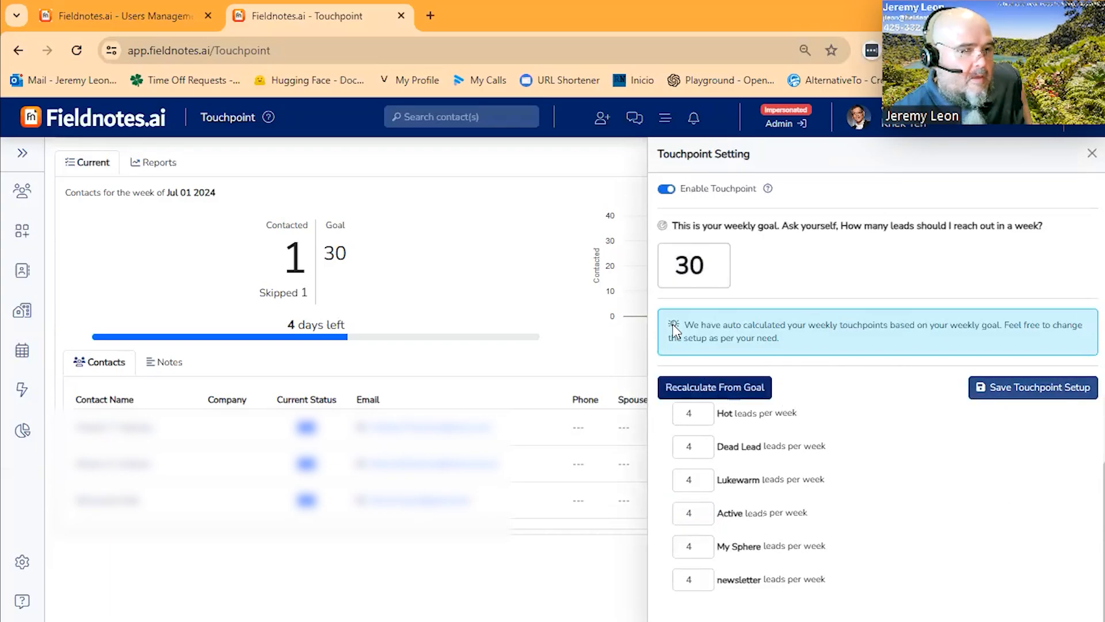
{"action": "double_click", "coordinate": [694, 547]}
{"action": "type", "text": "0"}
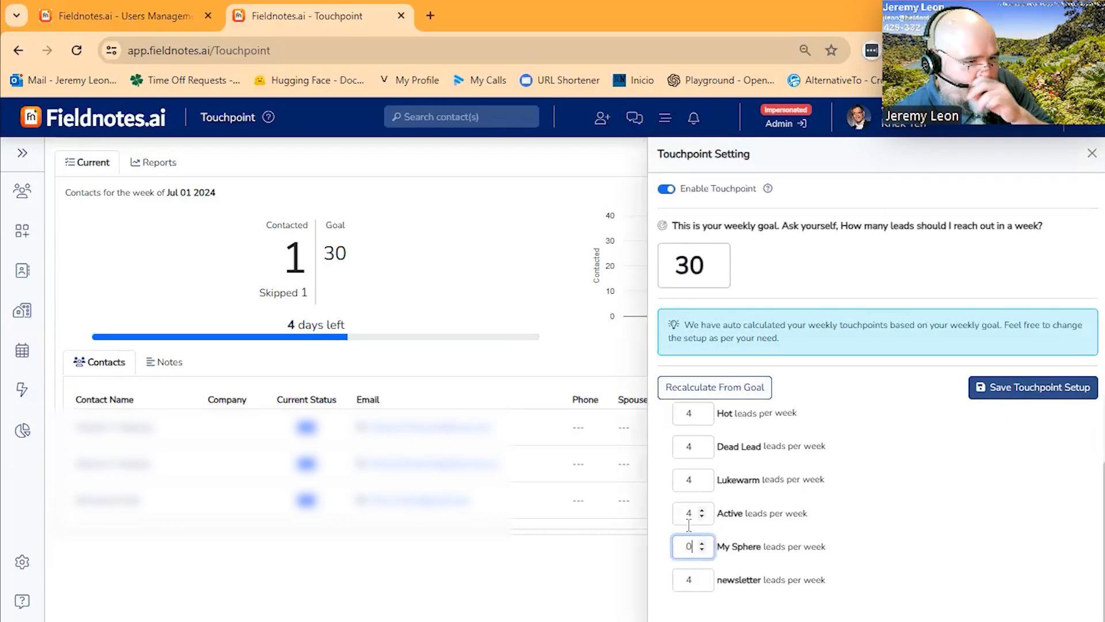
{"action": "left_click", "coordinate": [694, 580]}
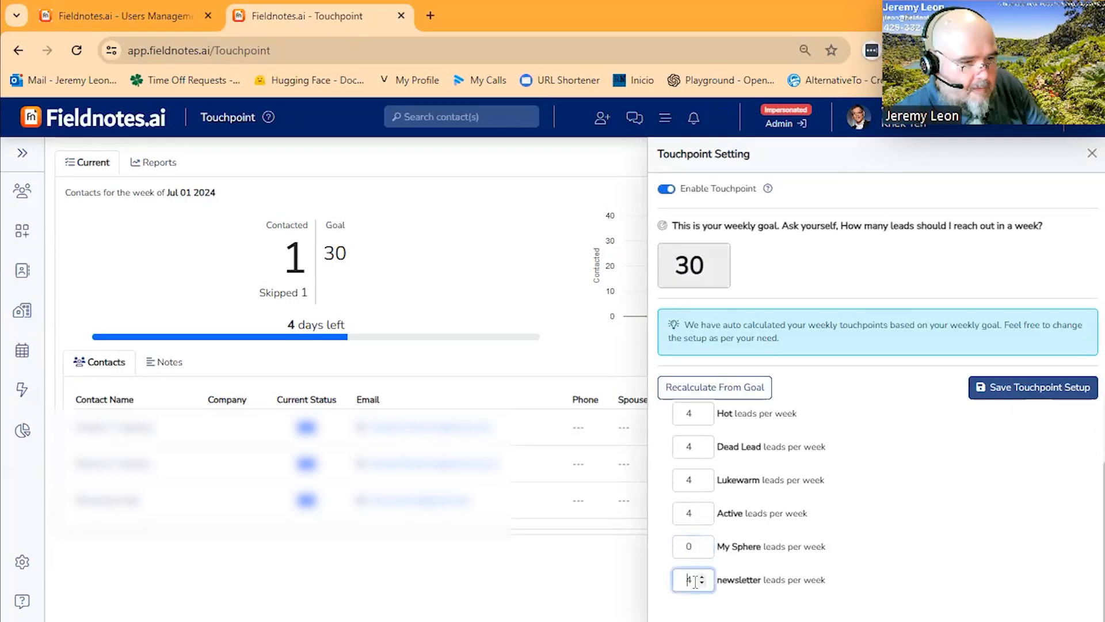
{"action": "type", "text": "0"}
{"action": "double_click", "coordinate": [694, 546]}
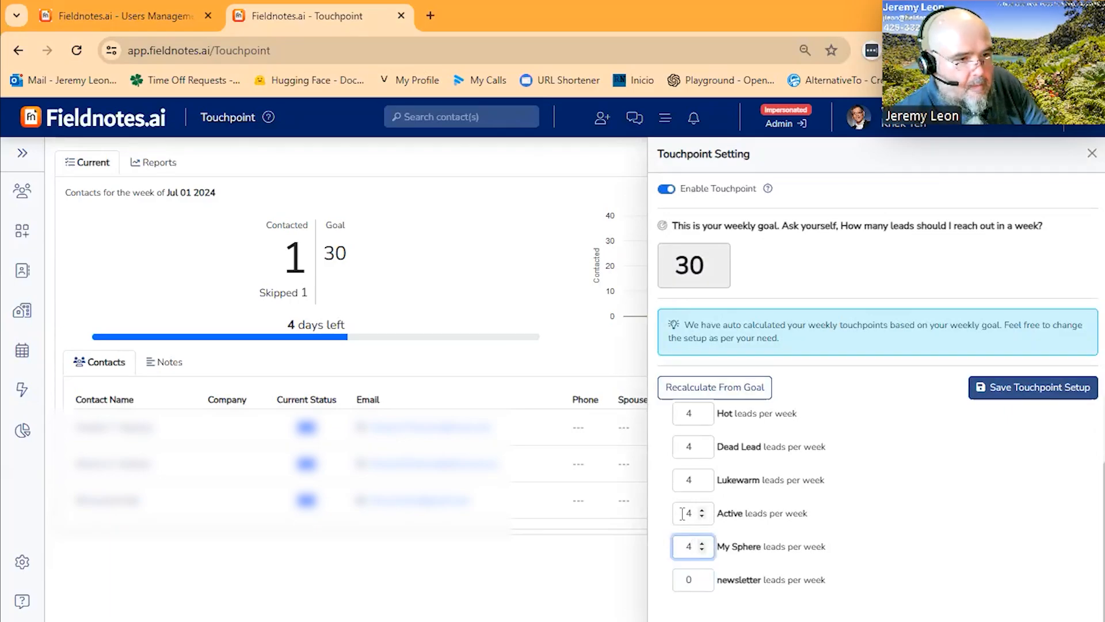
Set the Active and Hot leads per week to 0, and save and close the Touchpoint setup
{"action": "left_click_drag", "start_coordinate": [682, 515], "coordinate": [705, 500]}
{"action": "type", "text": "0"}
{"action": "scroll", "coordinate": [694, 481], "scroll_direction": "up", "scroll_amount": 1}
{"action": "type", "text": "0"}
{"action": "left_click", "coordinate": [1009, 397]}
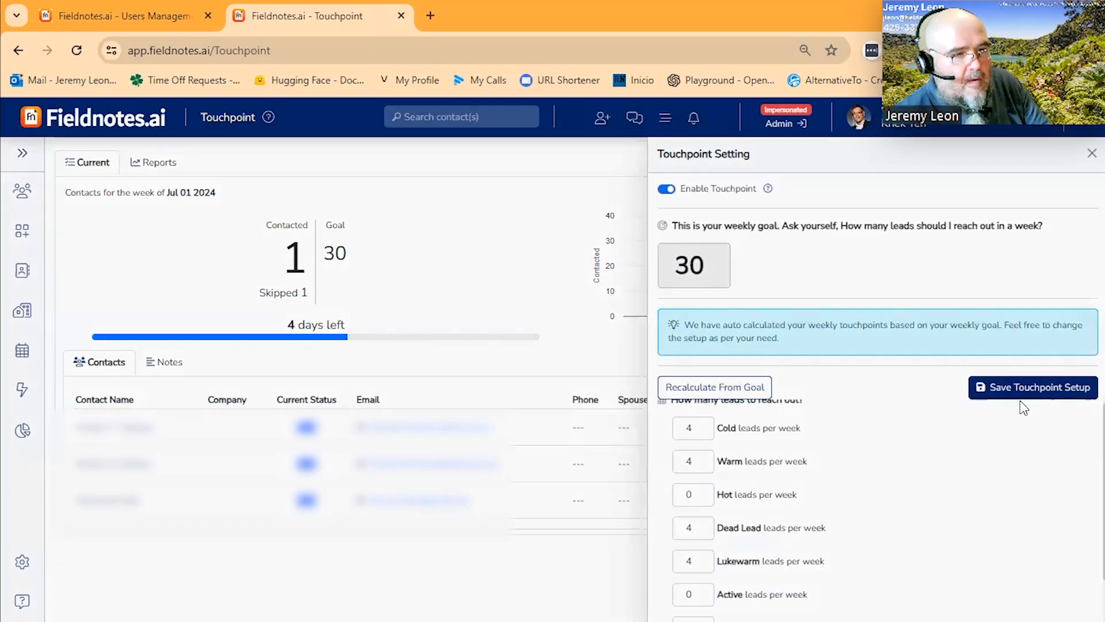
{"action": "left_click", "coordinate": [503, 399]}
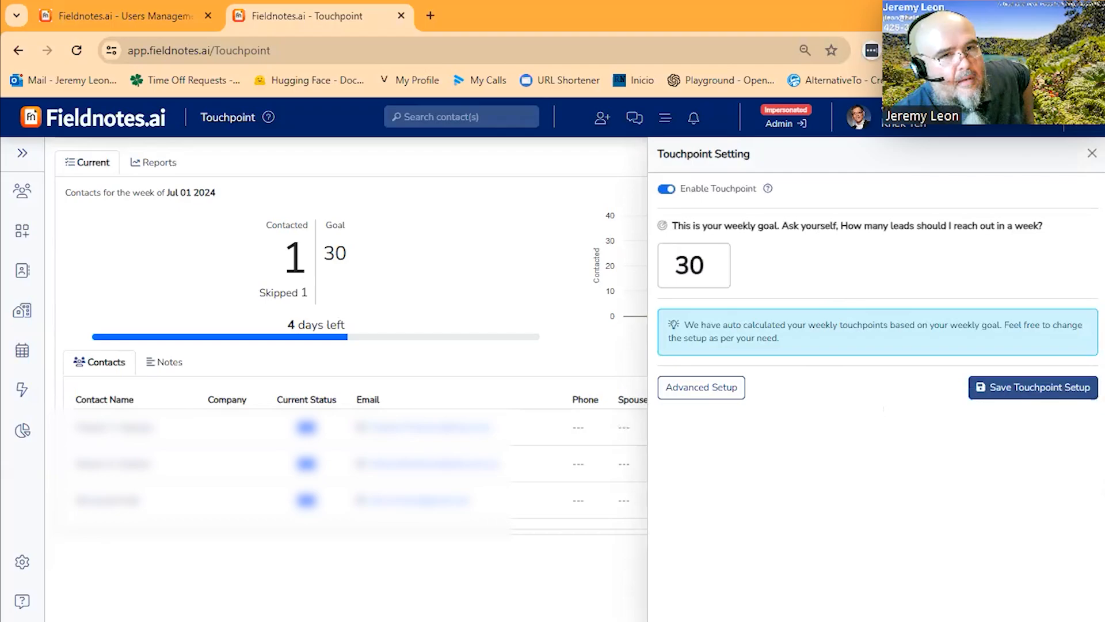
{"action": "left_click", "coordinate": [1091, 153]}
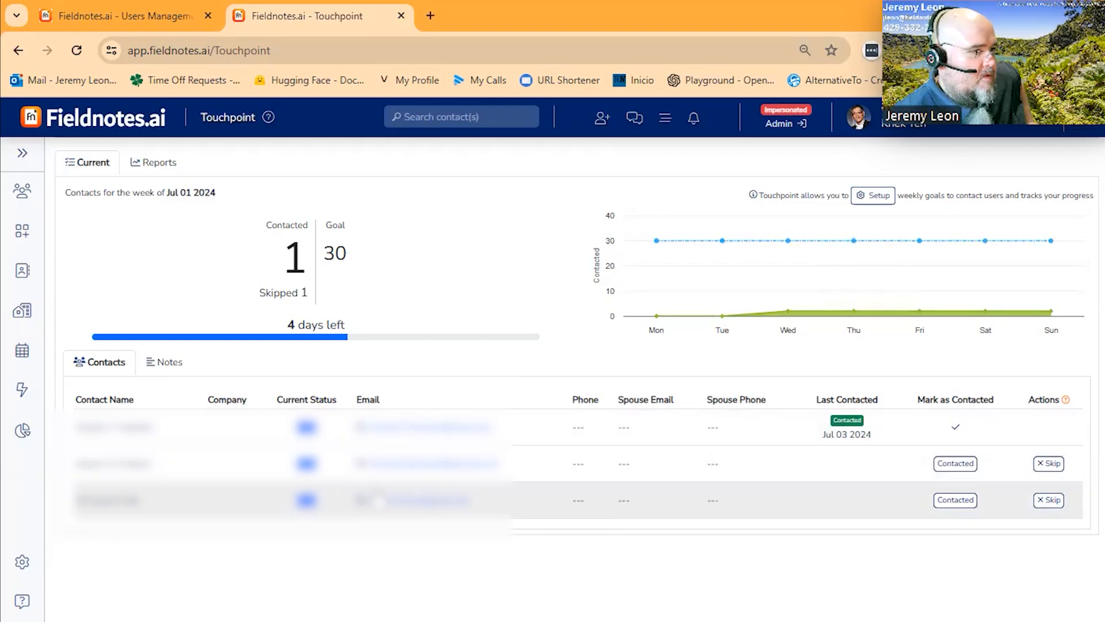
Reopen the Touchpoint page, and view the form for adding a new contact without filling it in
{"action": "mouse_move", "coordinate": [33, 386]}
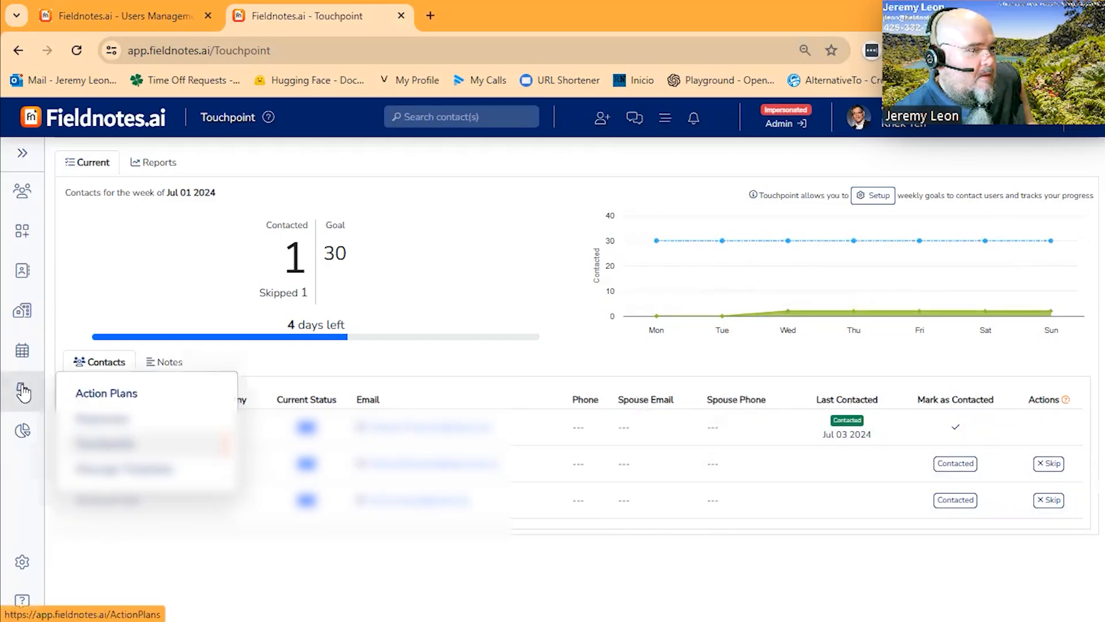
{"action": "left_click", "coordinate": [110, 441]}
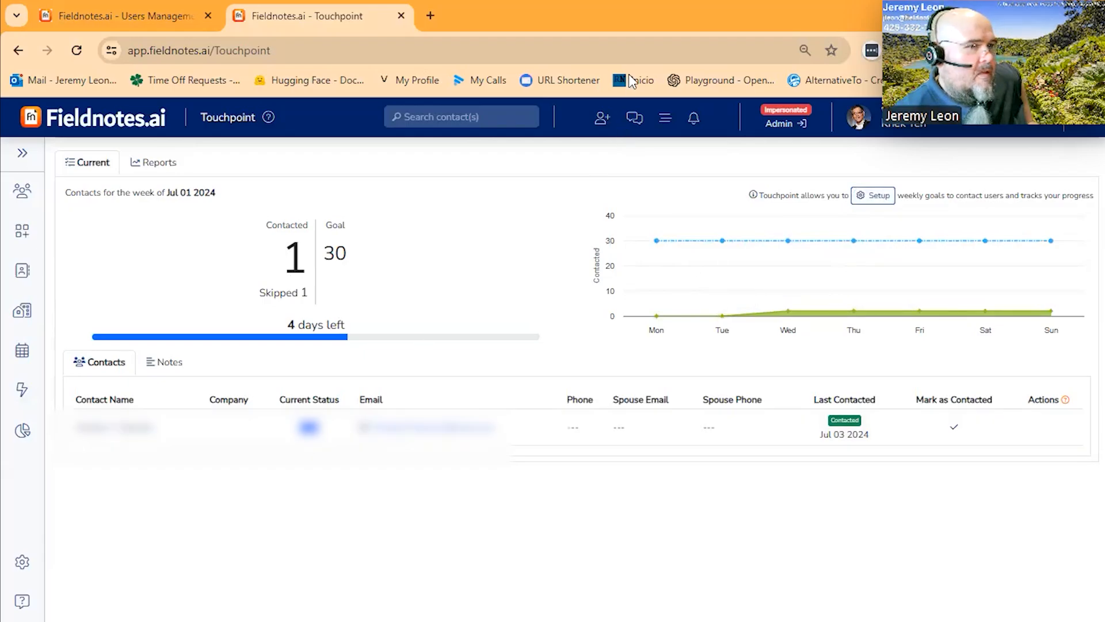
{"action": "left_click", "coordinate": [601, 122]}
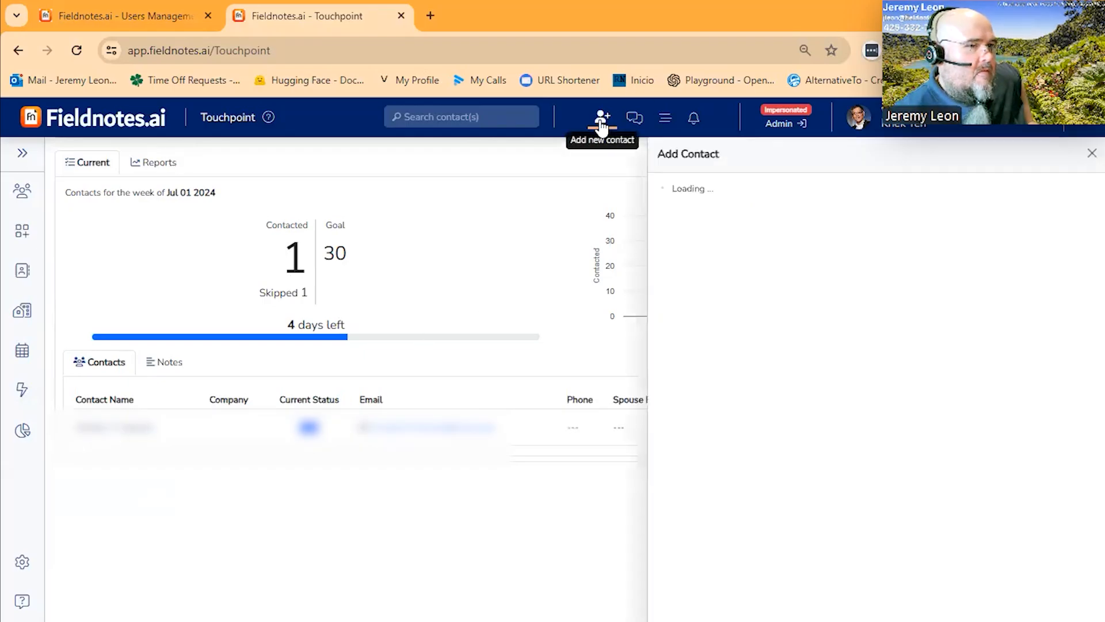
{"action": "left_click", "coordinate": [1091, 153]}
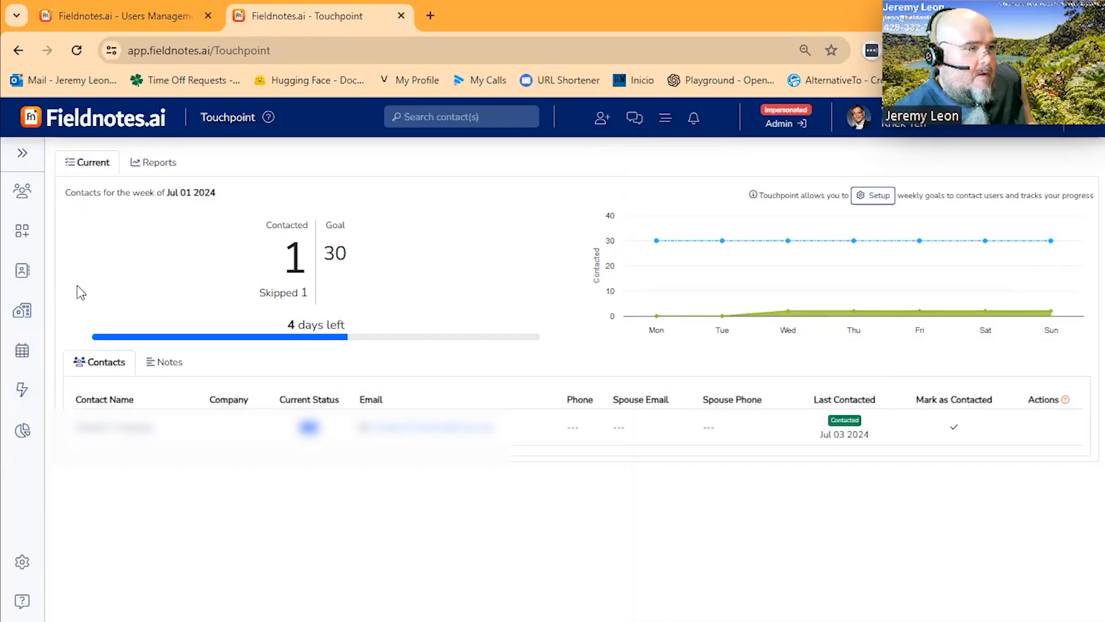
Edit the first contact in the contact list and save its relationship status as Cold
{"action": "left_click", "coordinate": [22, 271]}
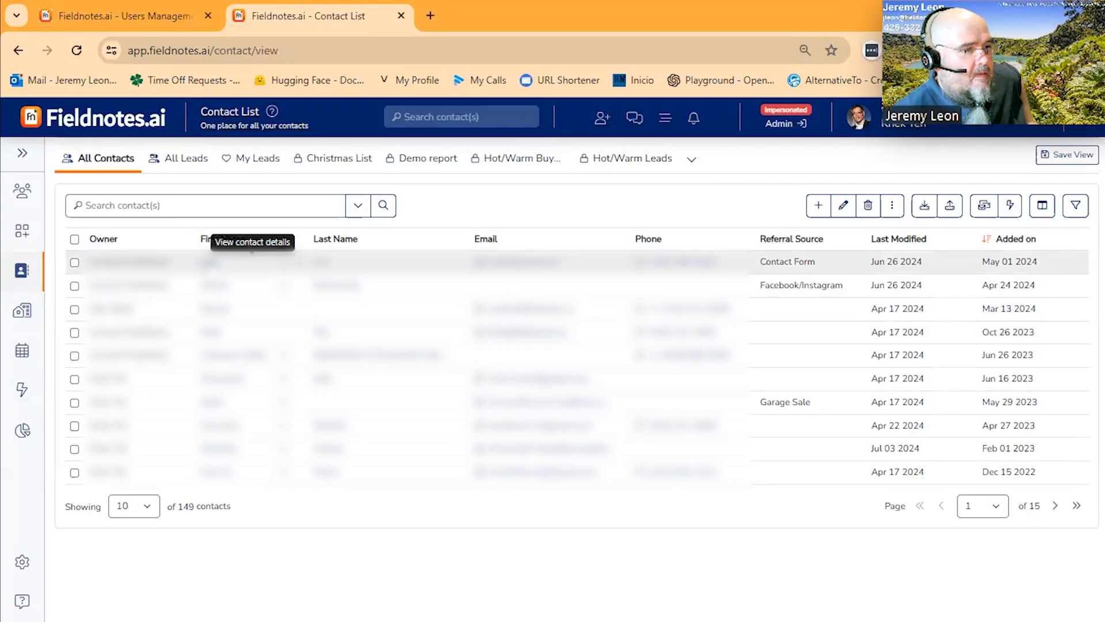
{"action": "left_click", "coordinate": [252, 253]}
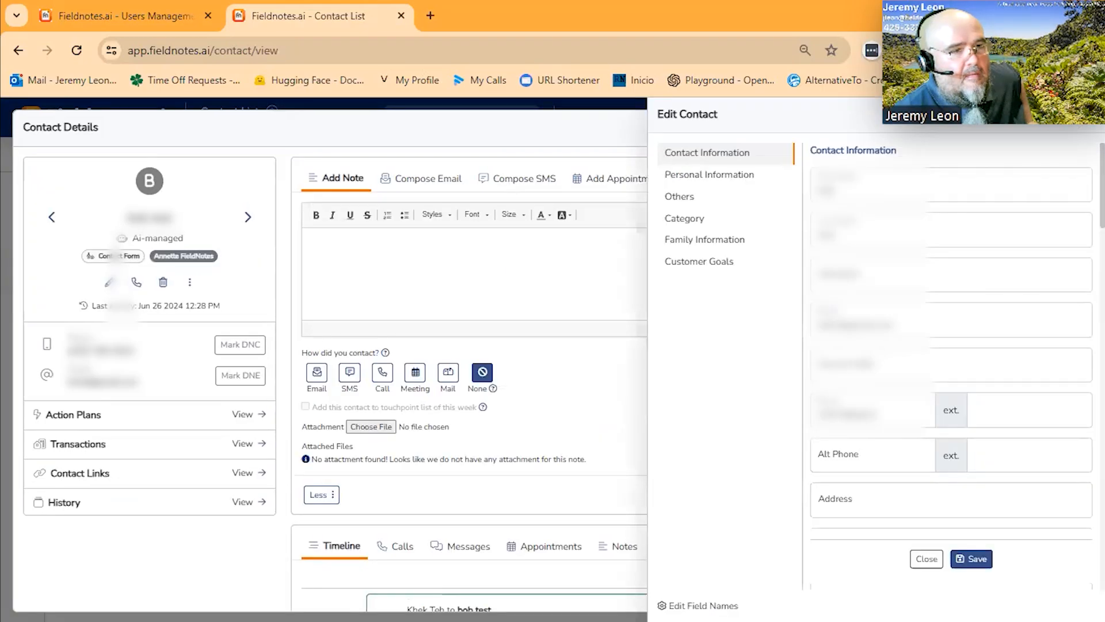
{"action": "left_click", "coordinate": [698, 221]}
{"action": "left_click", "coordinate": [895, 244]}
{"action": "left_click", "coordinate": [841, 292]}
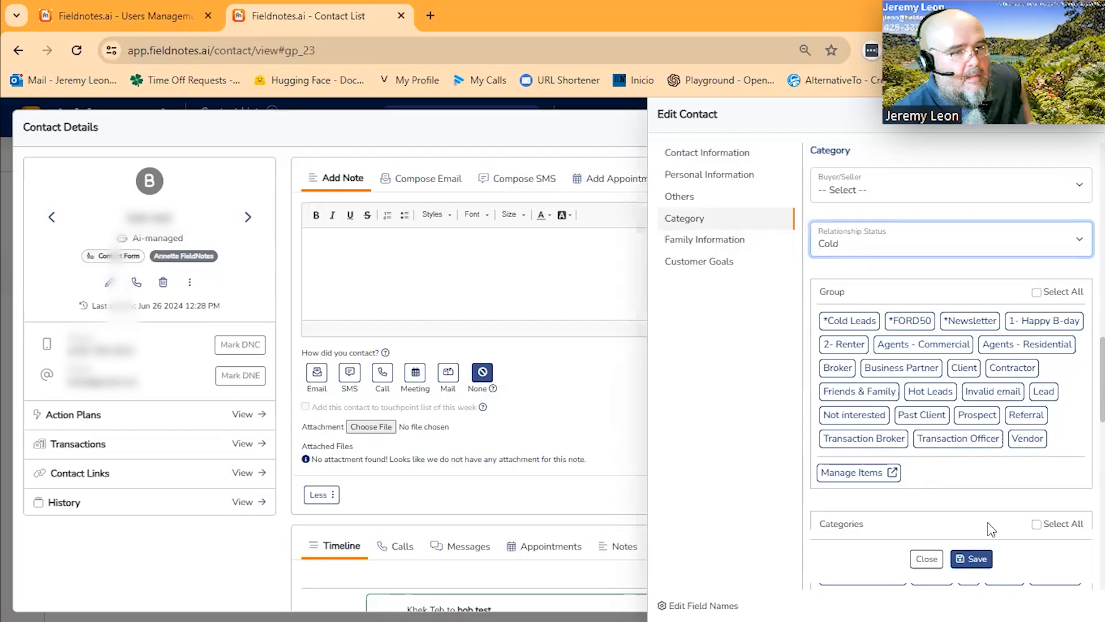
{"action": "left_click", "coordinate": [972, 558]}
{"action": "left_click", "coordinate": [1074, 136]}
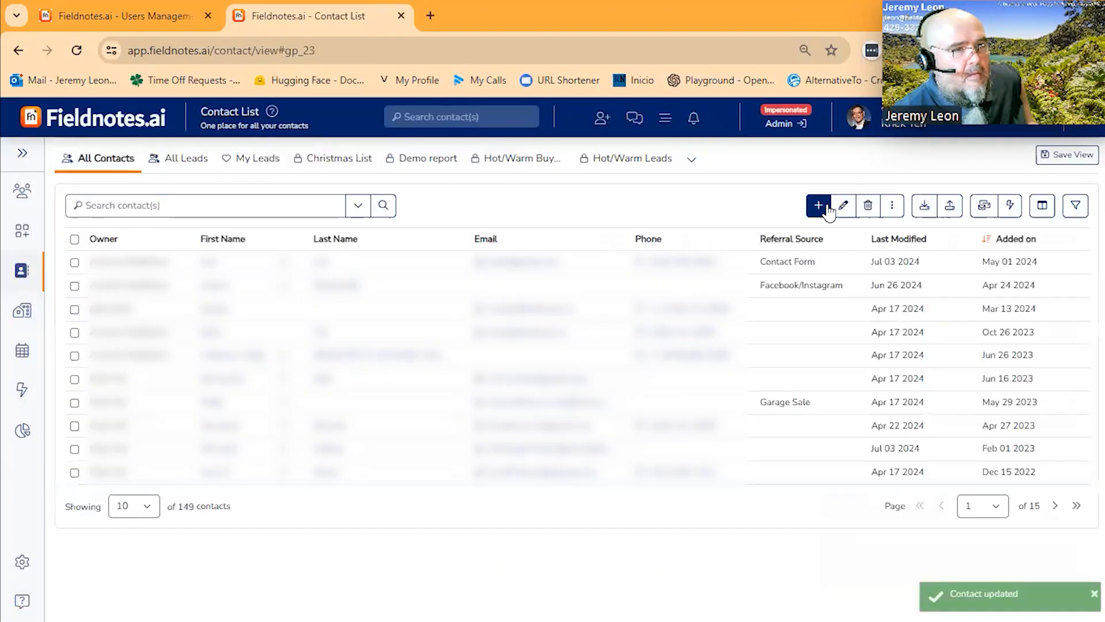
Mass edit the first four contacts in the list to the relationship status Cold
{"action": "left_click", "coordinate": [75, 263]}
{"action": "left_click", "coordinate": [74, 286]}
{"action": "left_click", "coordinate": [75, 309]}
{"action": "left_click", "coordinate": [75, 333]}
{"action": "left_click", "coordinate": [843, 206]}
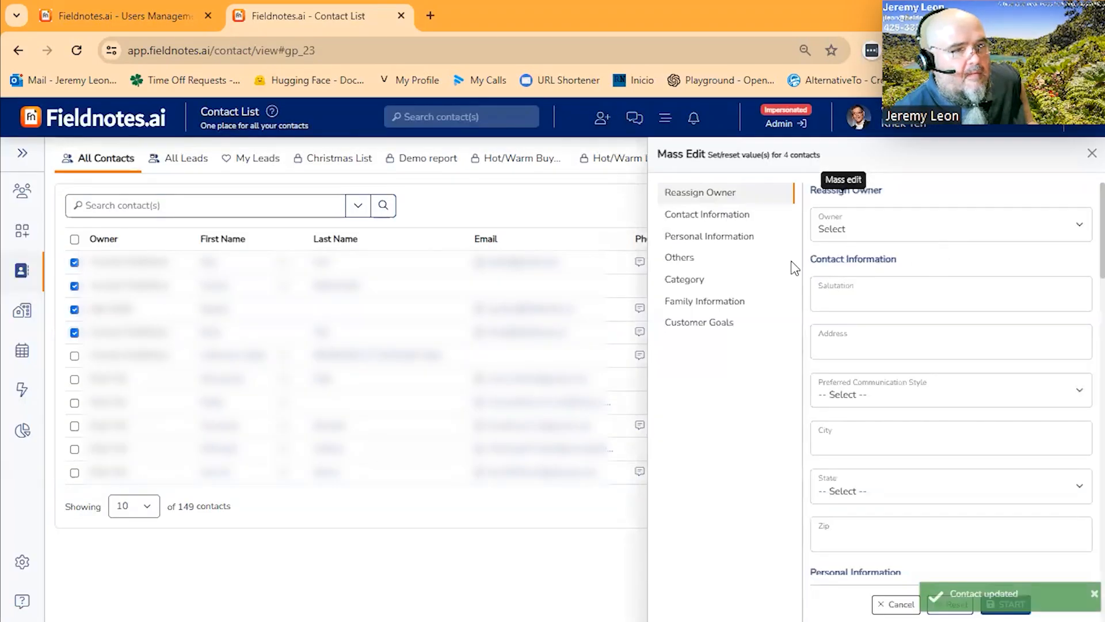
{"action": "left_click", "coordinate": [688, 279]}
{"action": "left_click", "coordinate": [911, 274]}
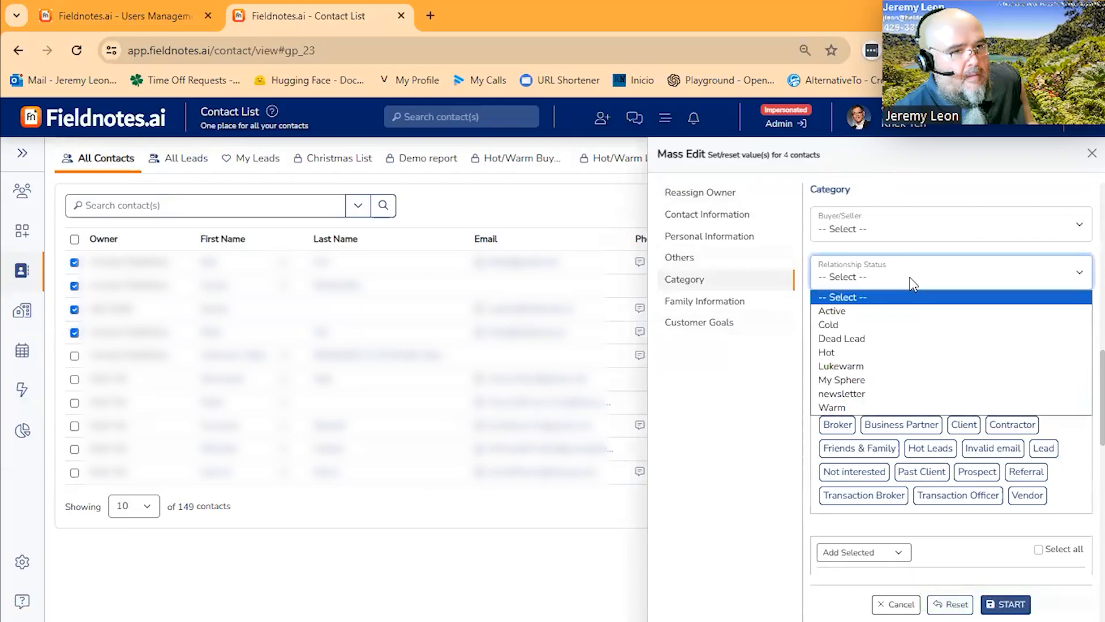
{"action": "left_click", "coordinate": [863, 323]}
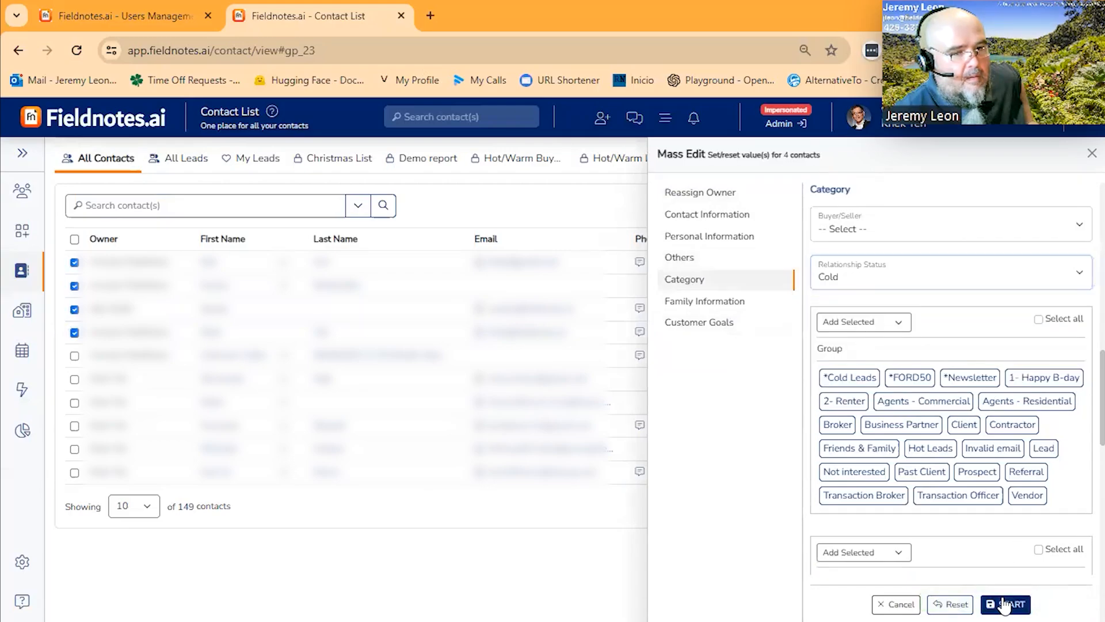
{"action": "left_click", "coordinate": [1008, 604]}
{"action": "left_click", "coordinate": [482, 385]}
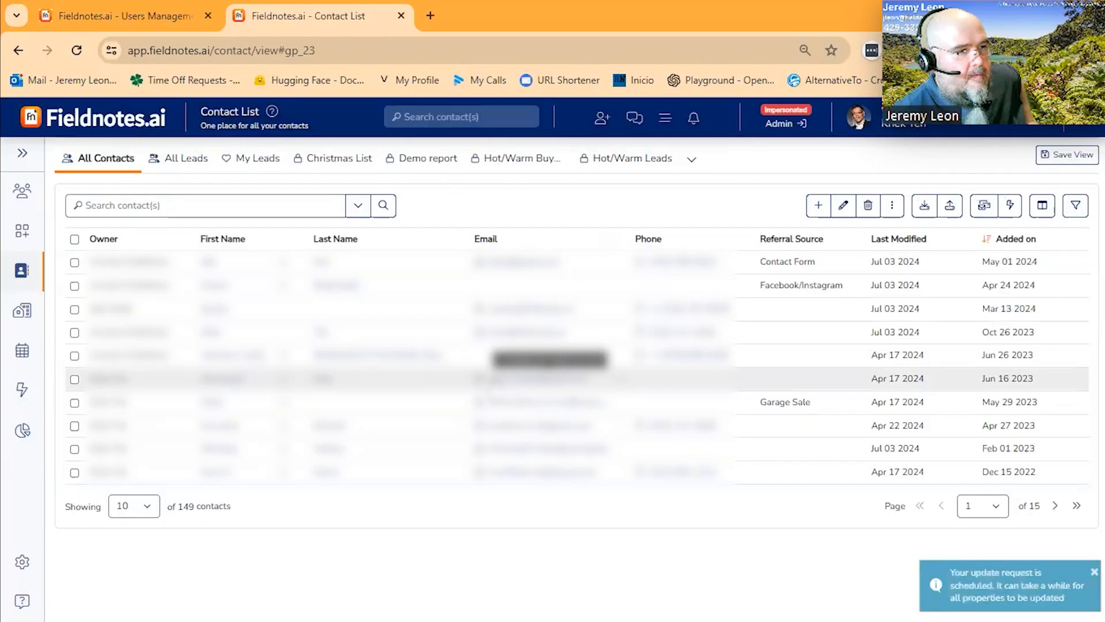
Mass edit the relationship status of the fourth through ninth contacts, and list 100 contacts per page
{"action": "left_click", "coordinate": [74, 332]}
{"action": "left_click", "coordinate": [74, 449], "text": "shift"}
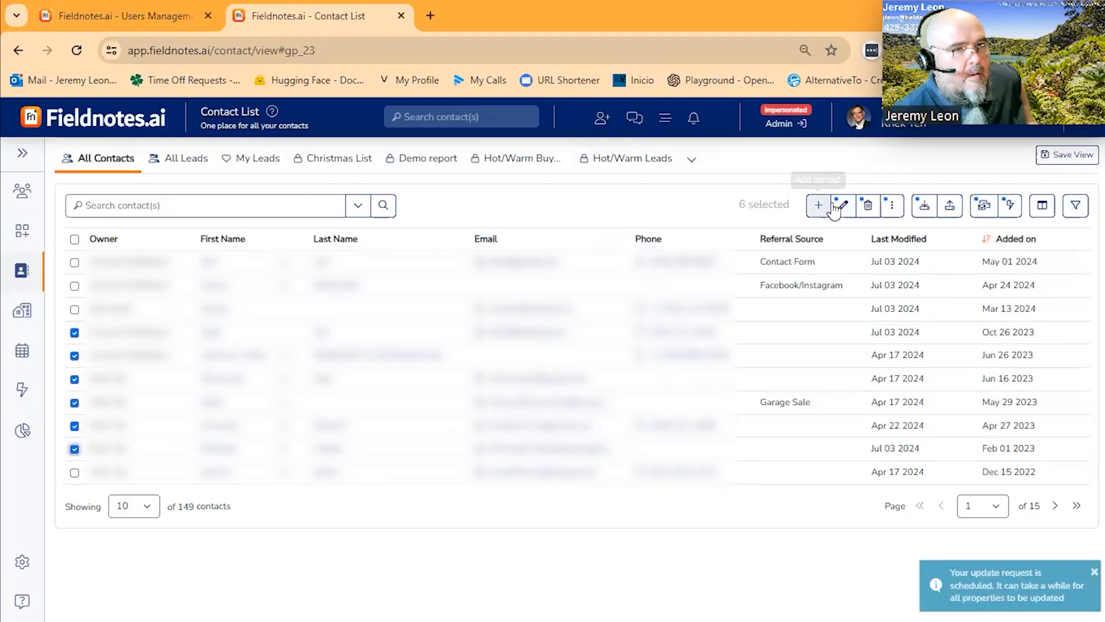
{"action": "left_click", "coordinate": [843, 205]}
{"action": "left_click", "coordinate": [691, 280]}
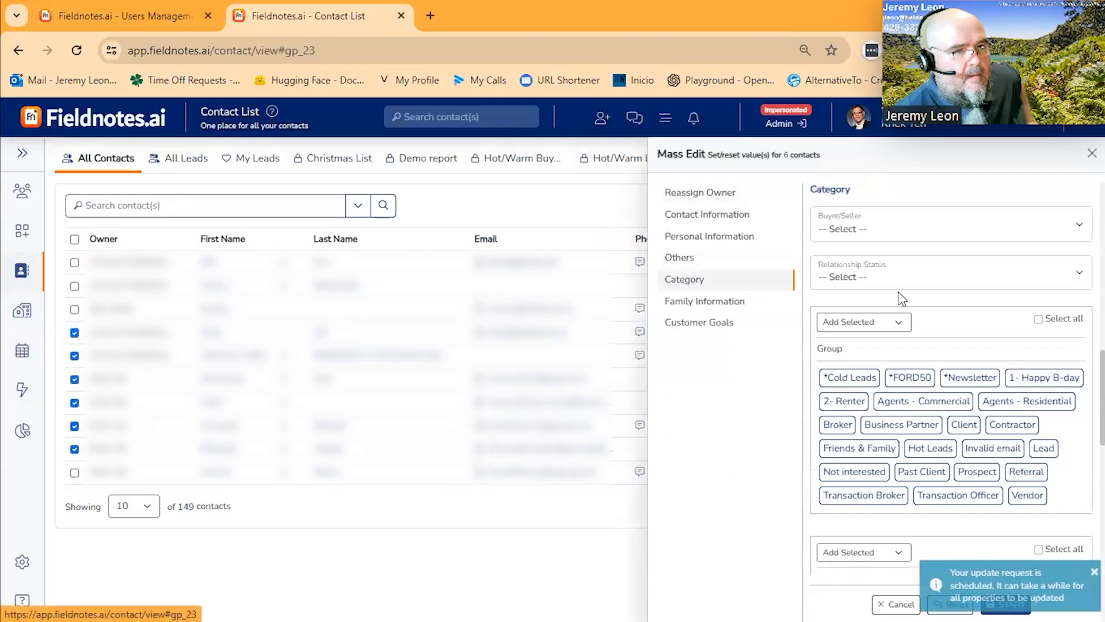
{"action": "left_click", "coordinate": [900, 296]}
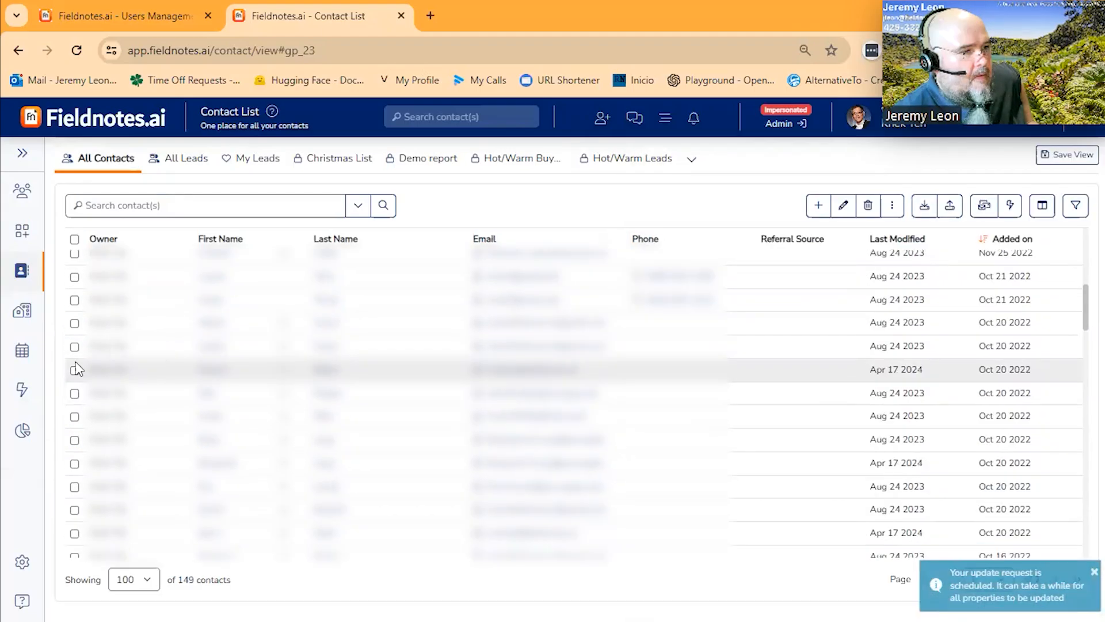
Mass edit eight consecutive contacts, starting among those added on Oct 20 2022, to the relationship status Lukewarm
{"action": "left_click", "coordinate": [74, 369]}
{"action": "left_click", "coordinate": [74, 533], "text": "shift"}
{"action": "left_click", "coordinate": [843, 204]}
{"action": "scroll", "coordinate": [921, 278], "scroll_direction": "down", "scroll_amount": 10}
{"action": "left_click", "coordinate": [922, 278]}
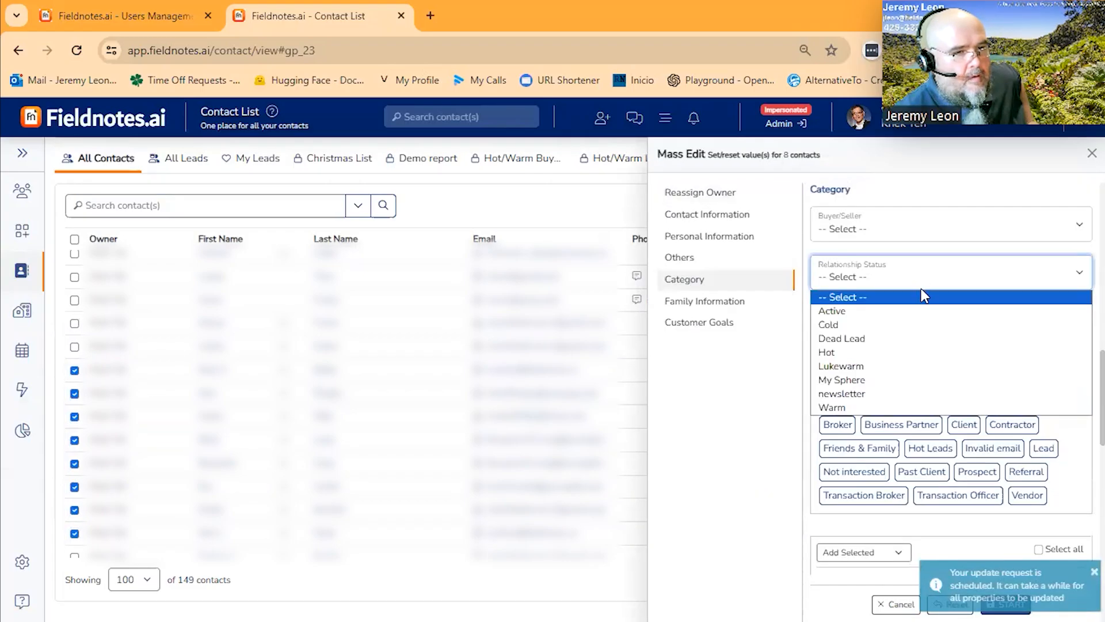
{"action": "left_click", "coordinate": [931, 366]}
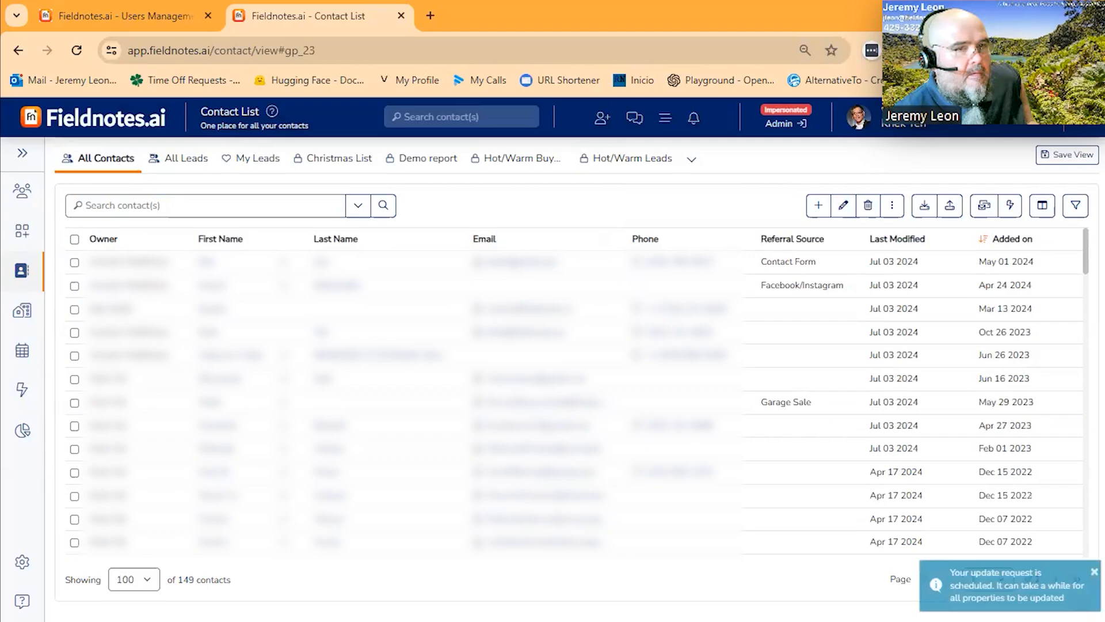
Go back to the Touchpoint page and check the contact list for the current week
{"action": "mouse_move", "coordinate": [22, 389]}
{"action": "left_click", "coordinate": [95, 395]}
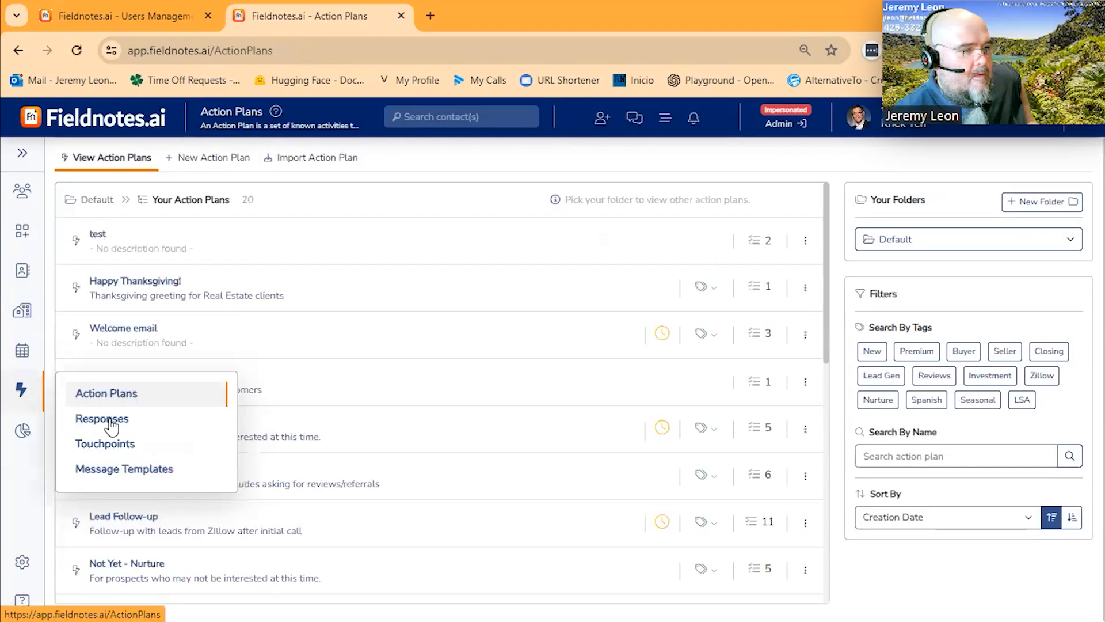
{"action": "left_click", "coordinate": [101, 444]}
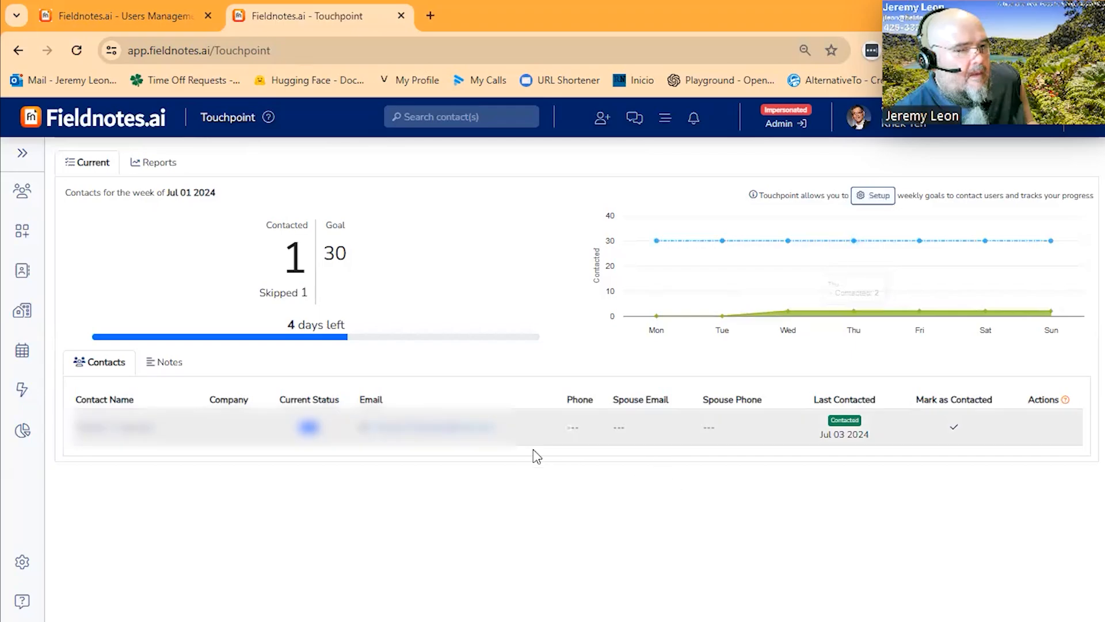